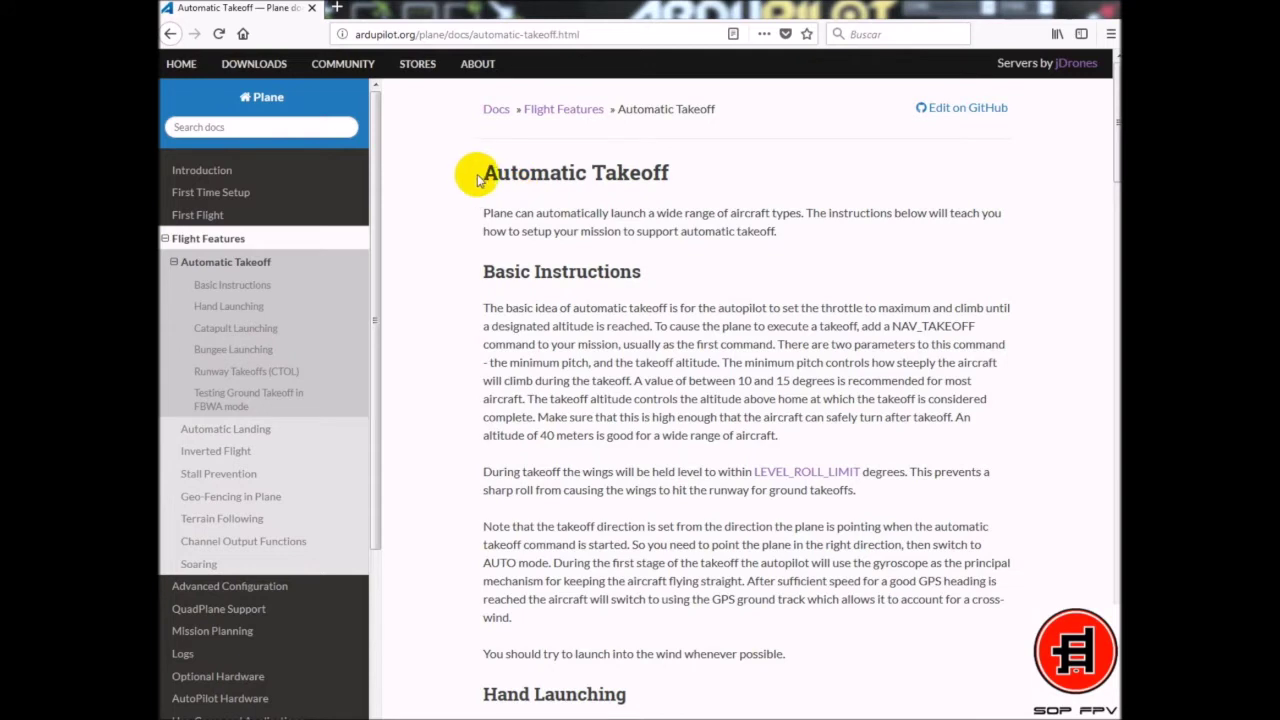
Step: Open the Automatic Landing article from the Automatic Takeoff page and read its configuration, flare point and glide slope sections
{"action": "left_click_drag", "start_coordinate": [480, 172], "coordinate": [680, 180]}
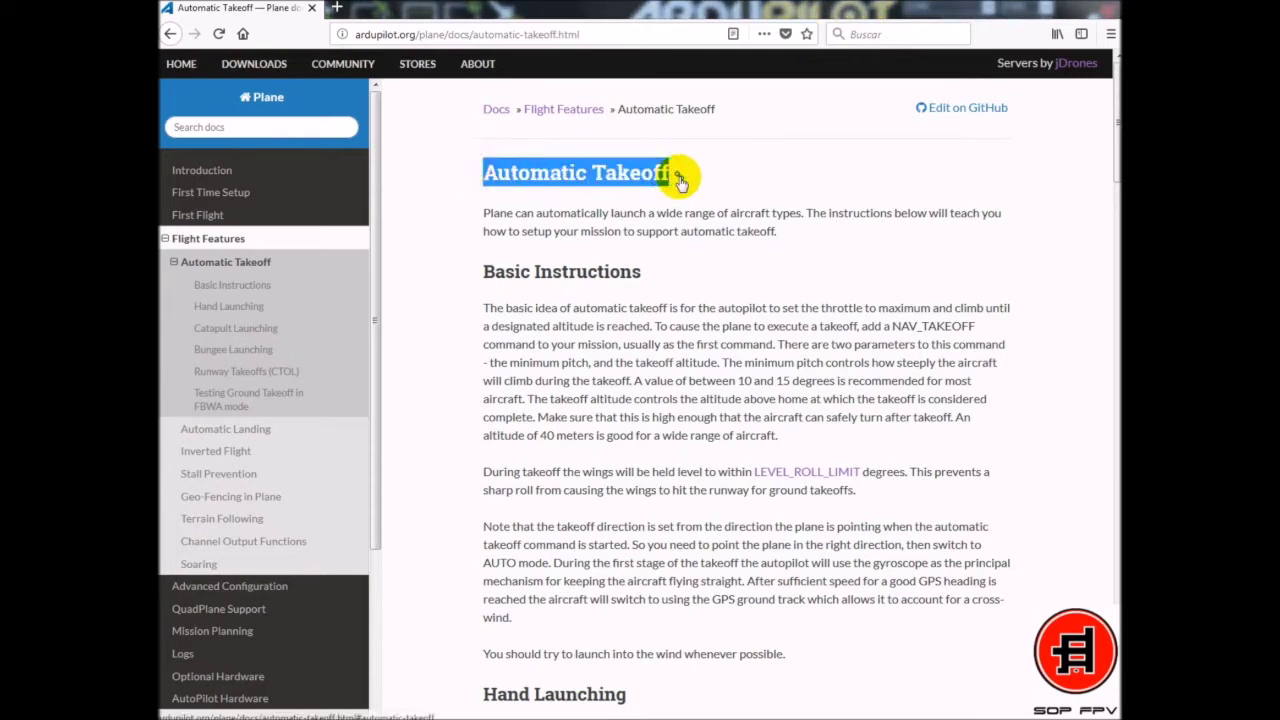
{"action": "left_click", "coordinate": [255, 427]}
{"action": "left_click_drag", "start_coordinate": [473, 174], "coordinate": [700, 176]}
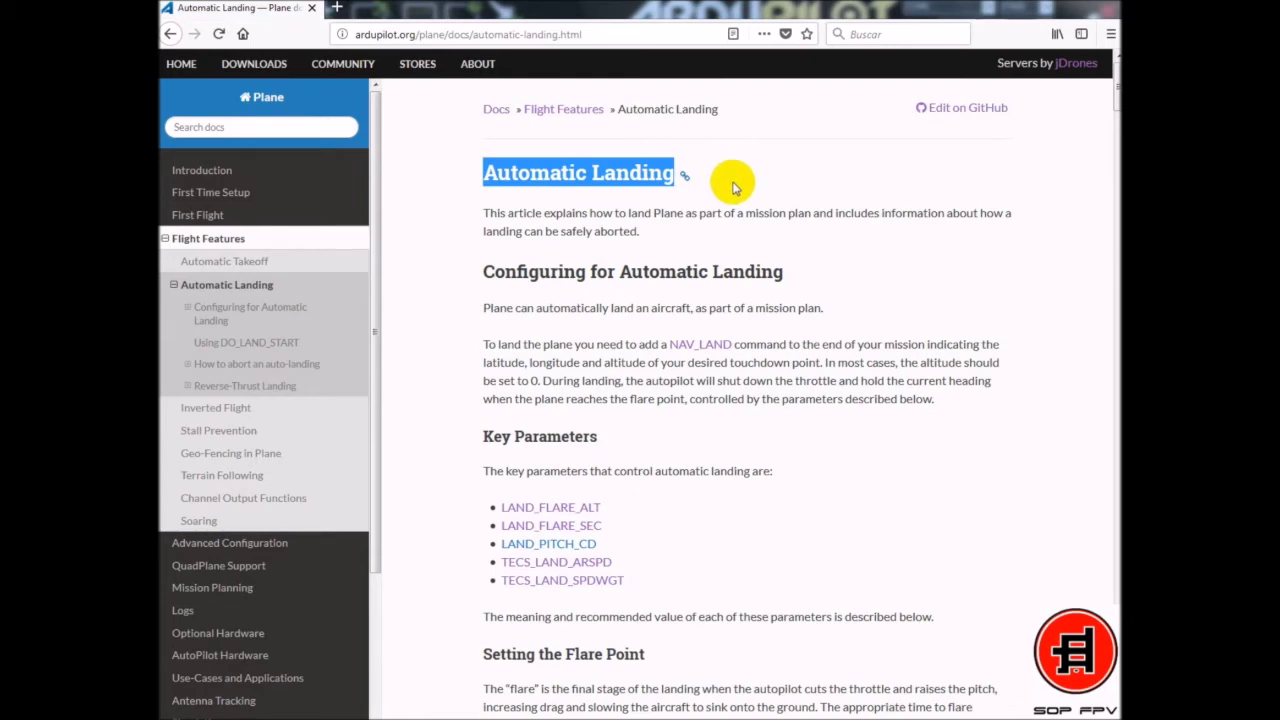
{"action": "scroll", "coordinate": [733, 185], "scroll_direction": "down", "scroll_amount": 5}
{"action": "scroll", "coordinate": [733, 190], "scroll_direction": "down", "scroll_amount": 5}
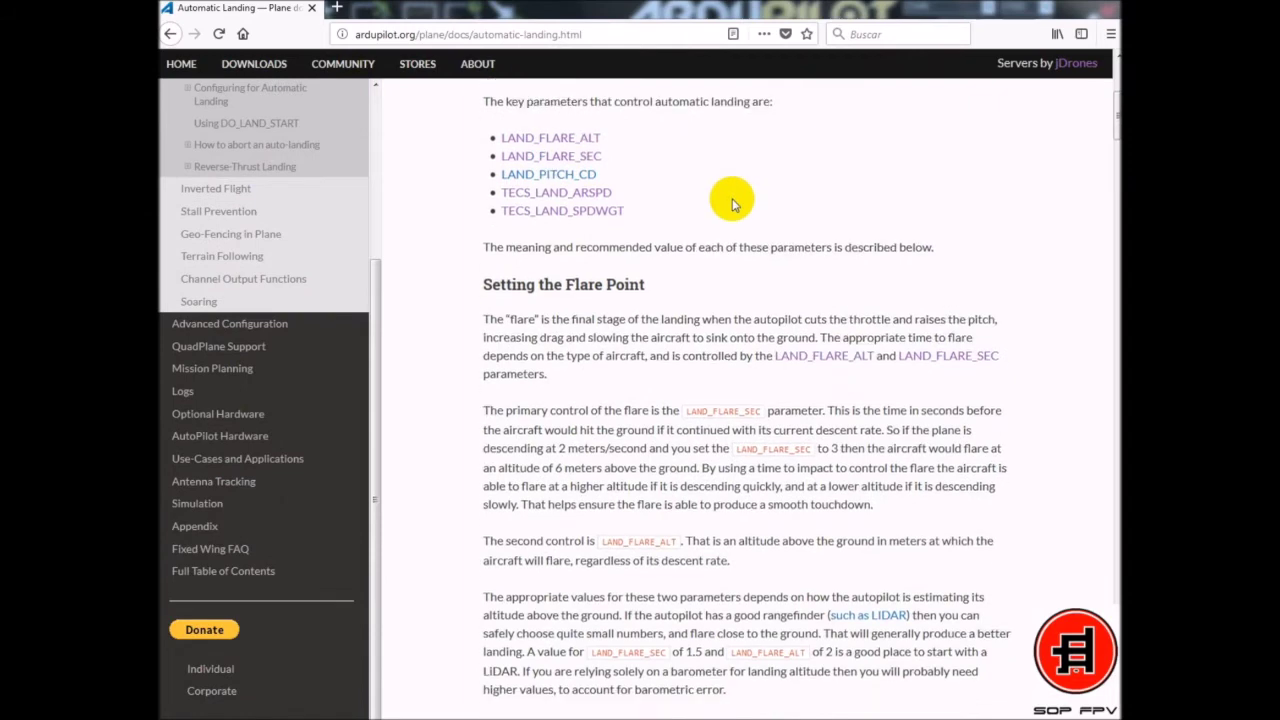
{"action": "scroll", "coordinate": [733, 197], "scroll_direction": "down", "scroll_amount": 4}
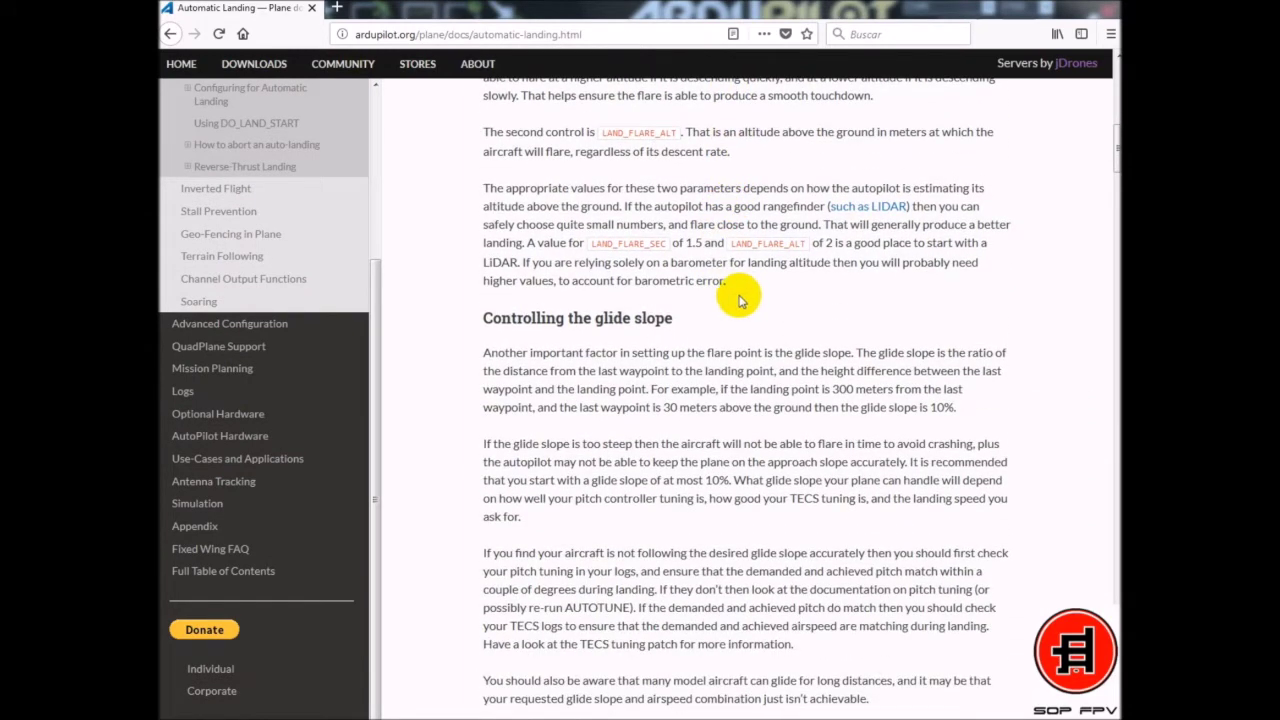
{"action": "scroll", "coordinate": [768, 297], "scroll_direction": "up", "scroll_amount": 8}
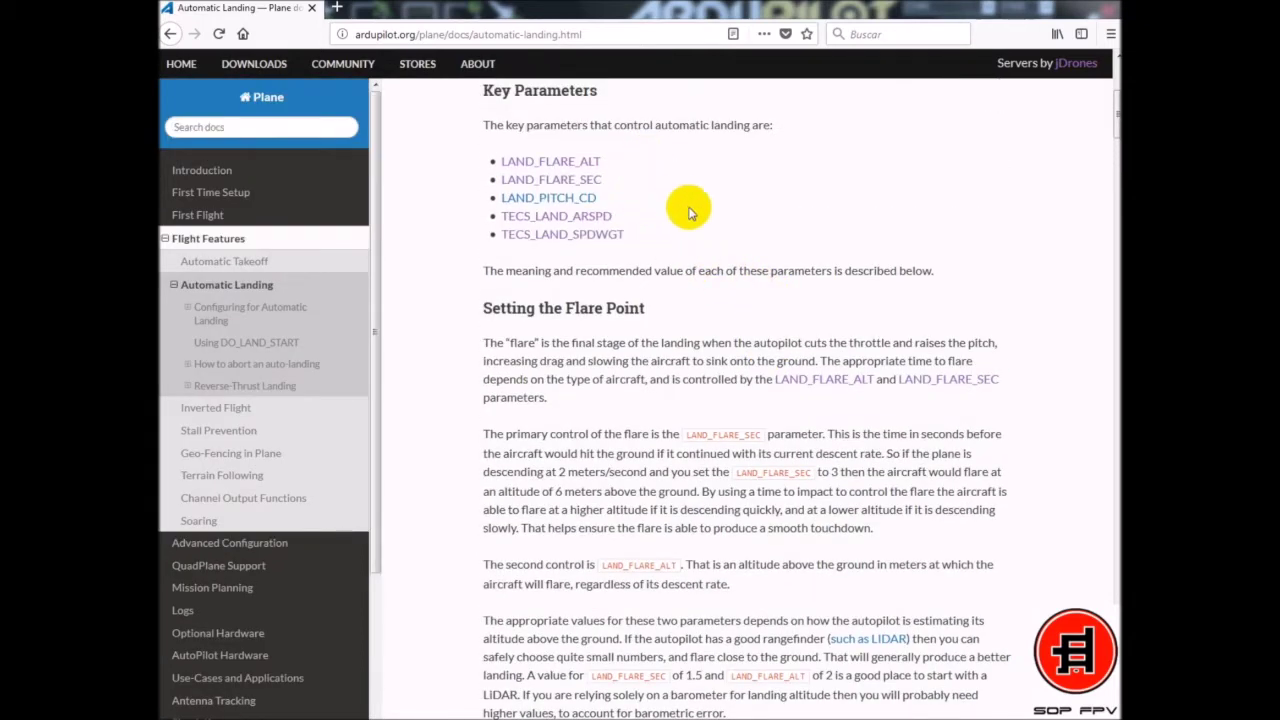
{"action": "scroll", "coordinate": [689, 206], "scroll_direction": "up", "scroll_amount": 5}
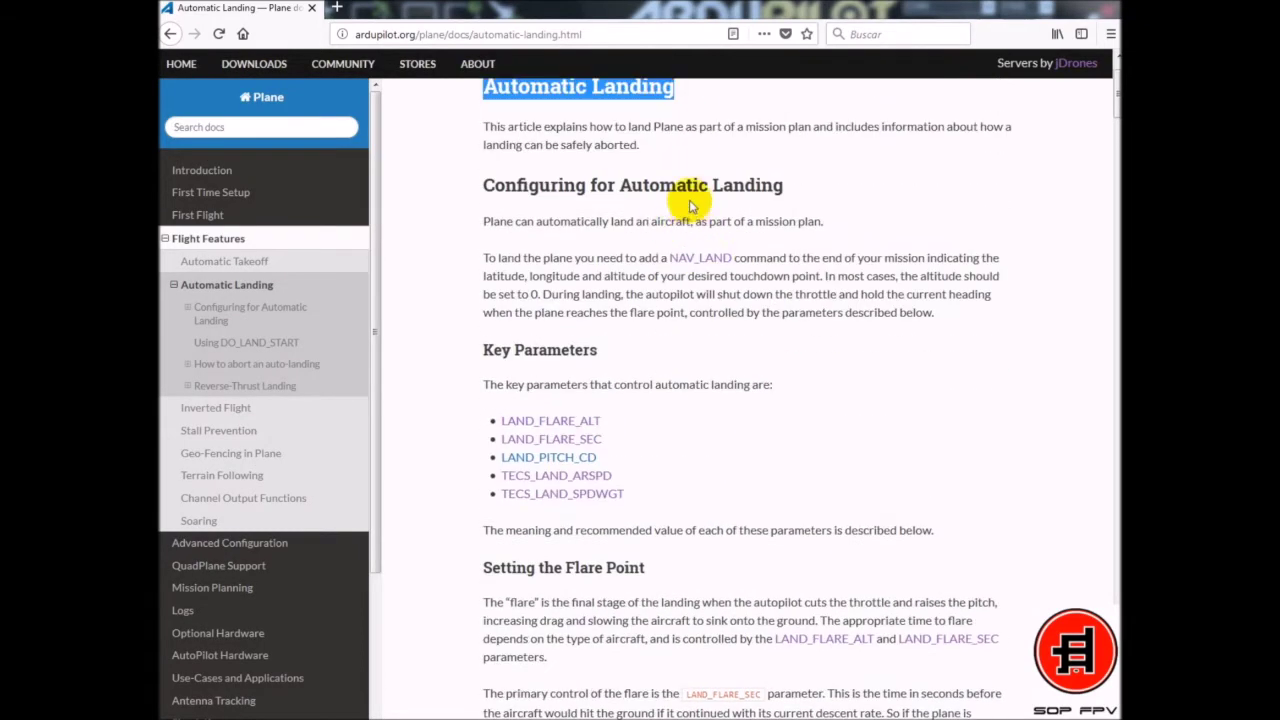
{"action": "left_click", "coordinate": [649, 145]}
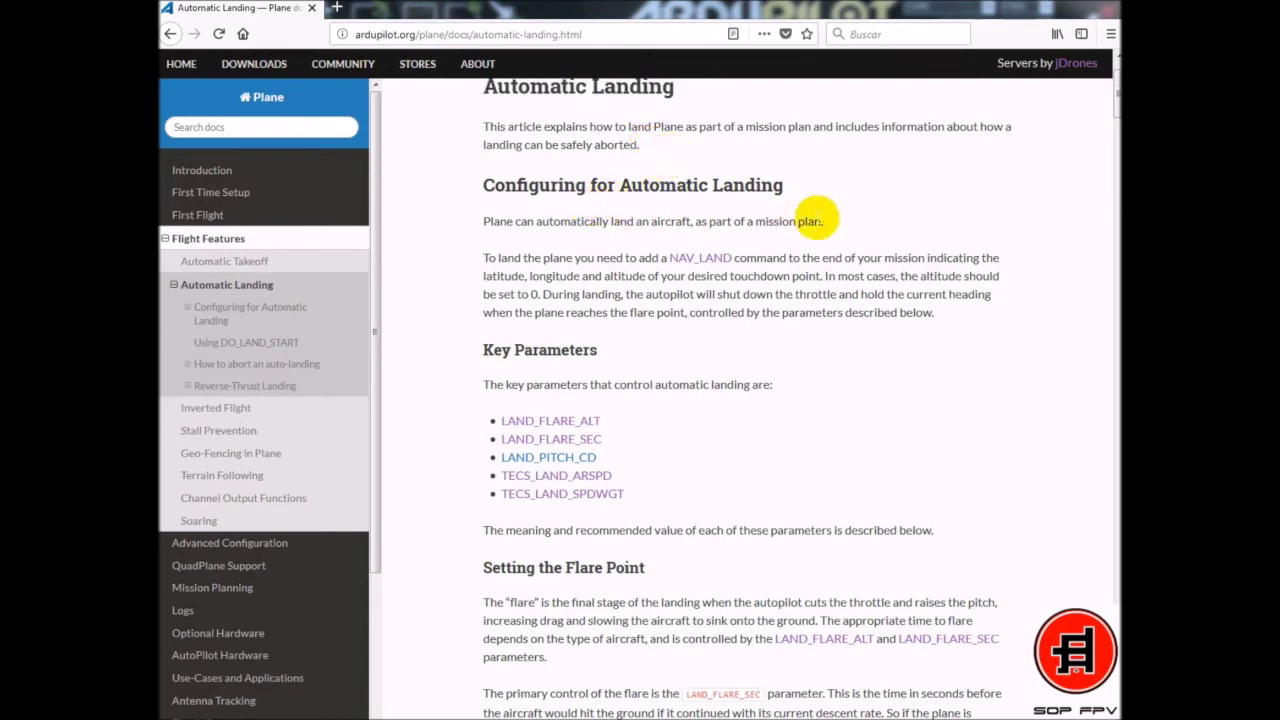
{"action": "scroll", "coordinate": [837, 205], "scroll_direction": "up", "scroll_amount": 2}
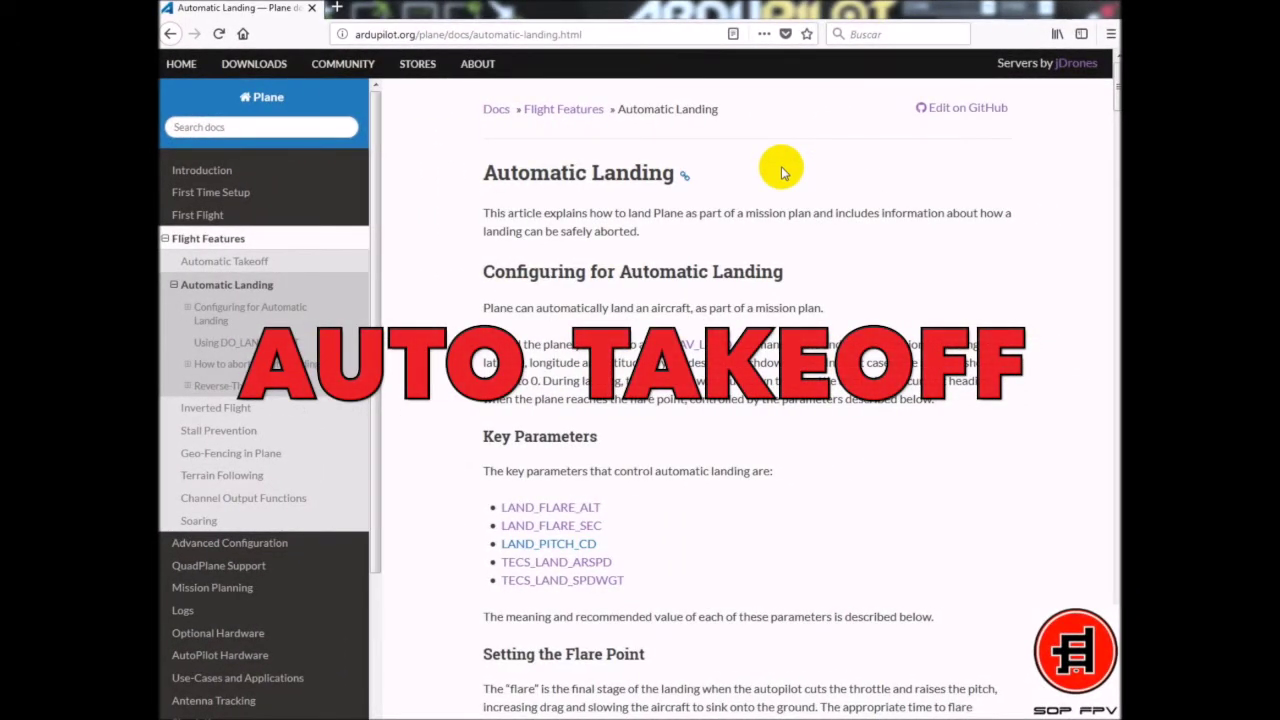
Step: Switch to Mission Planner and inspect the mission's opening TAKEOFF command and closing LAND command in the waypoint table
{"action": "key", "text": "super+Tab"}
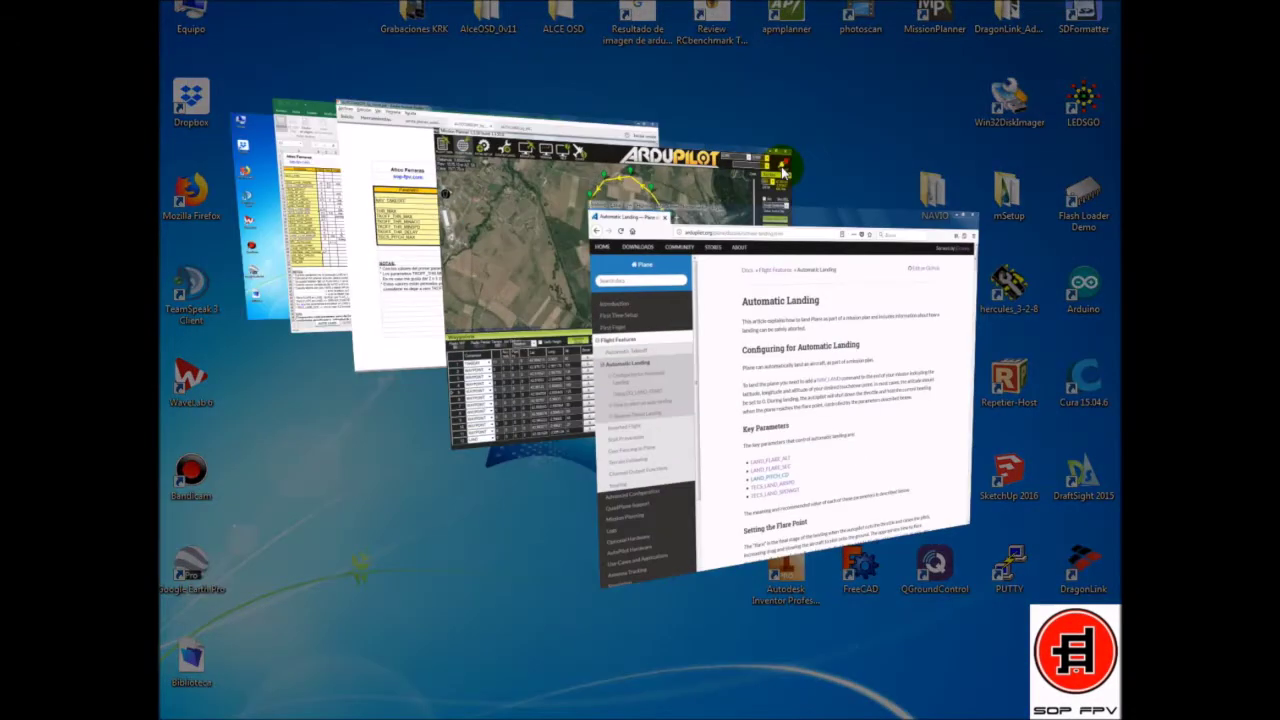
{"action": "left_click", "coordinate": [783, 172]}
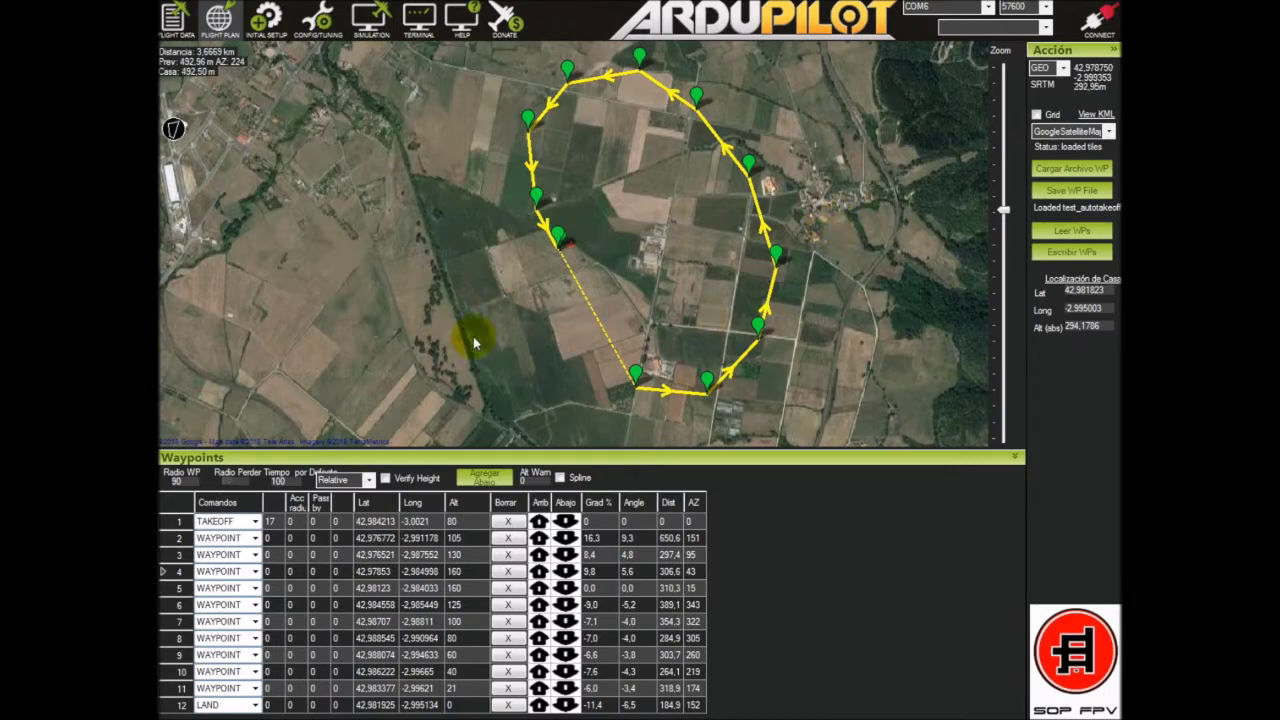
{"action": "left_click", "coordinate": [223, 526]}
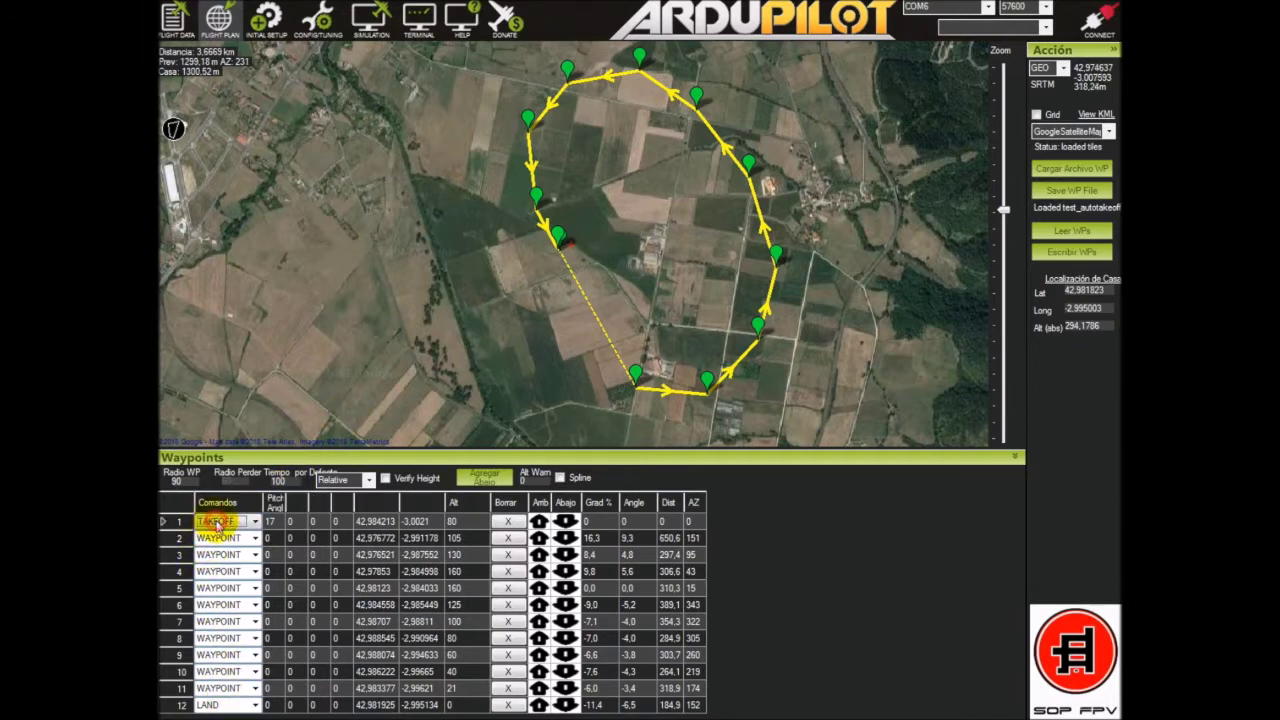
{"action": "left_click", "coordinate": [232, 705]}
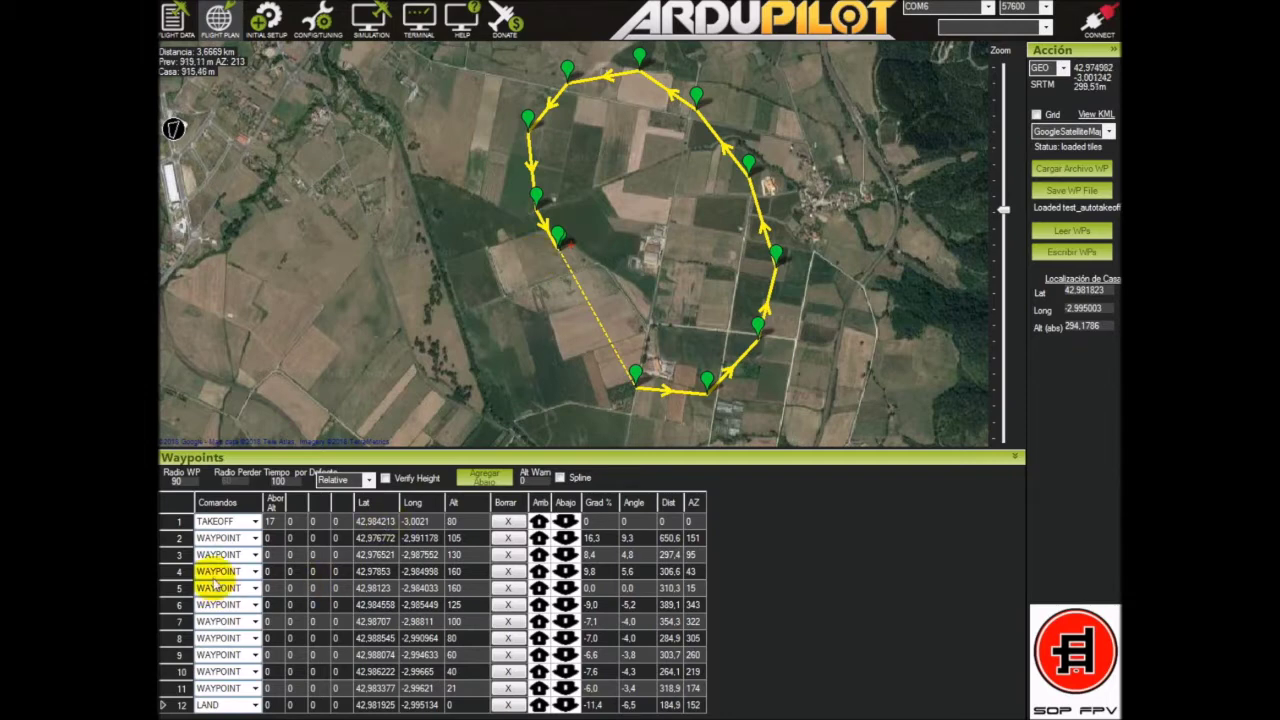
{"action": "left_click", "coordinate": [215, 521]}
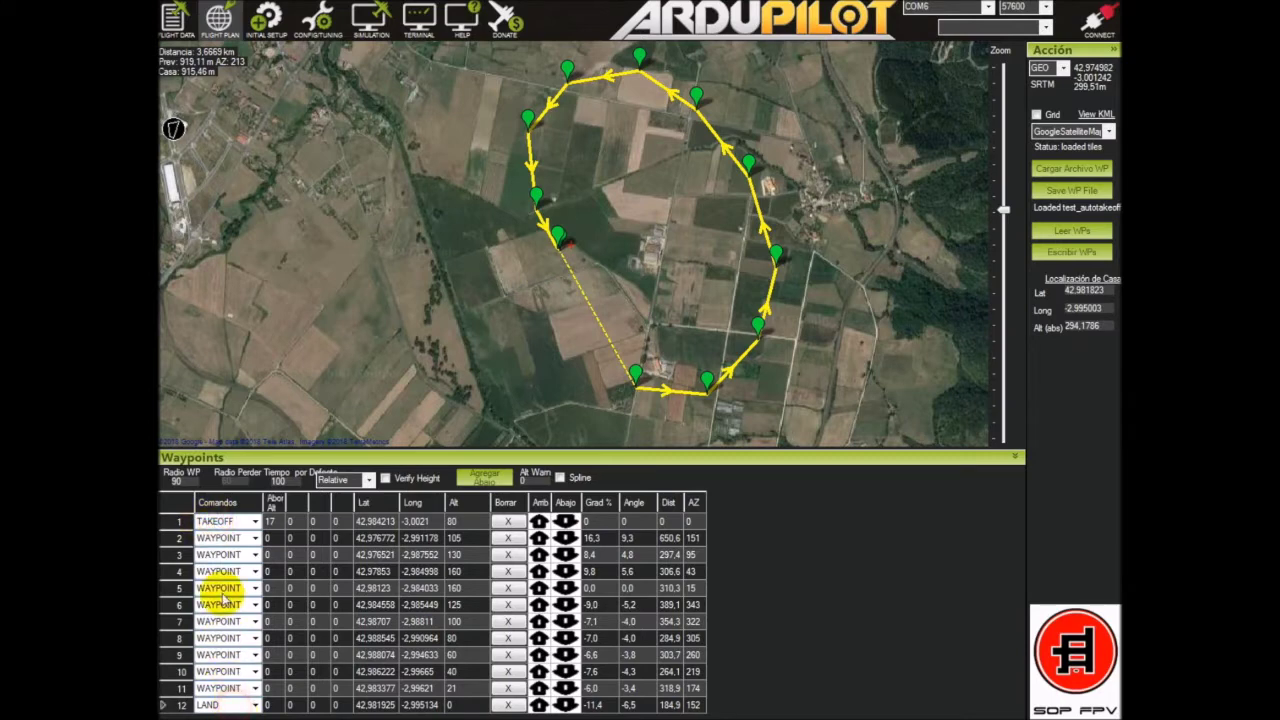
{"action": "left_click", "coordinate": [222, 704]}
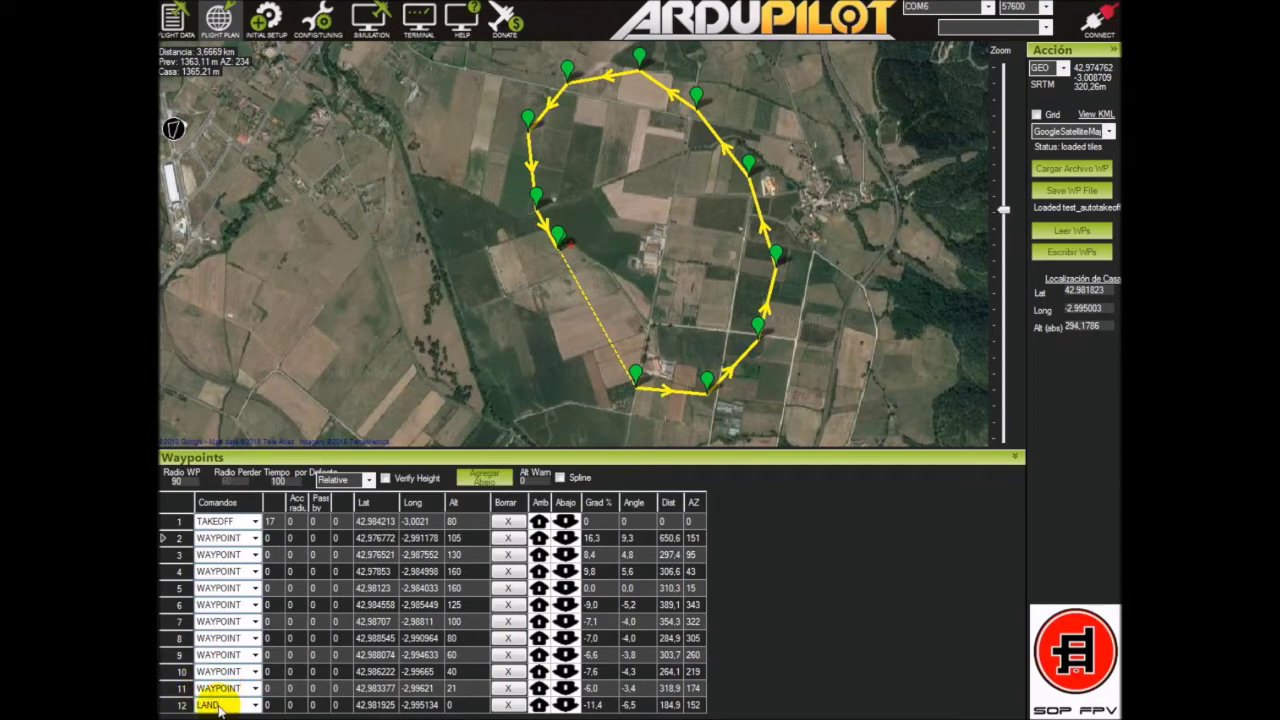
{"action": "left_click", "coordinate": [217, 521]}
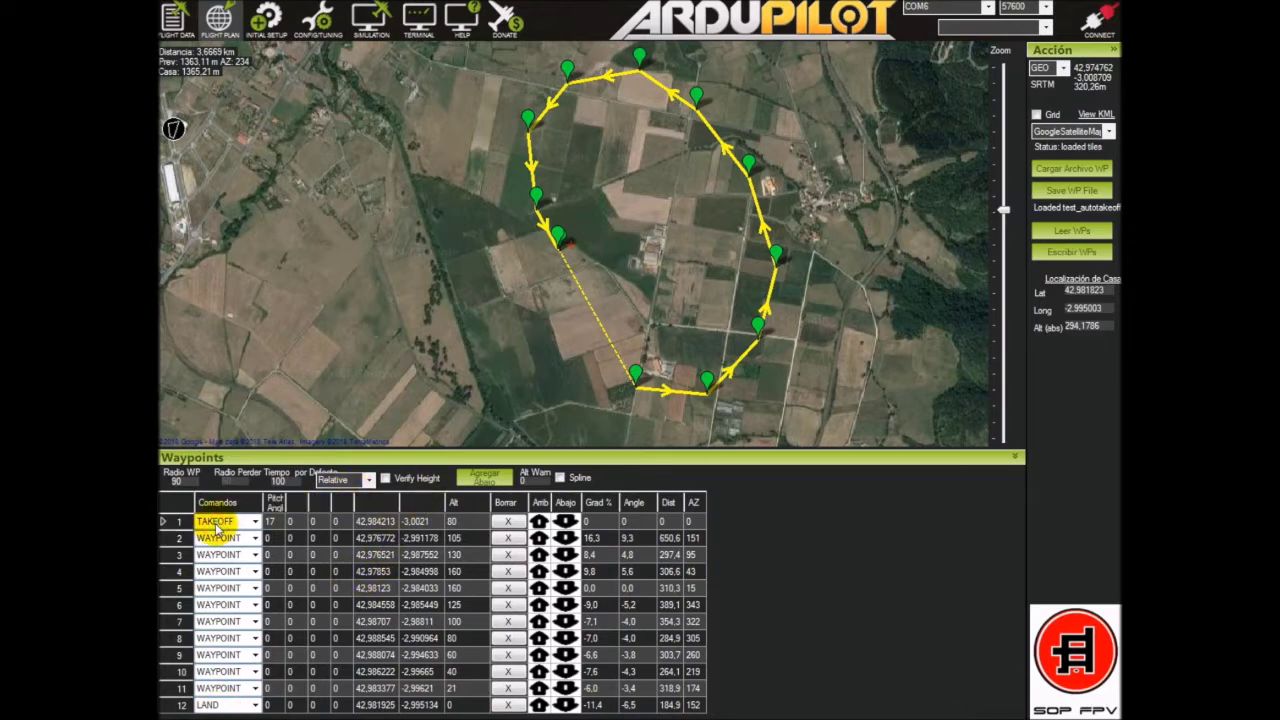
Step: Examine the pitch angle and altitude parameters of the TAKEOFF command, along with the first waypoint that follows it
{"action": "left_click", "coordinate": [273, 524]}
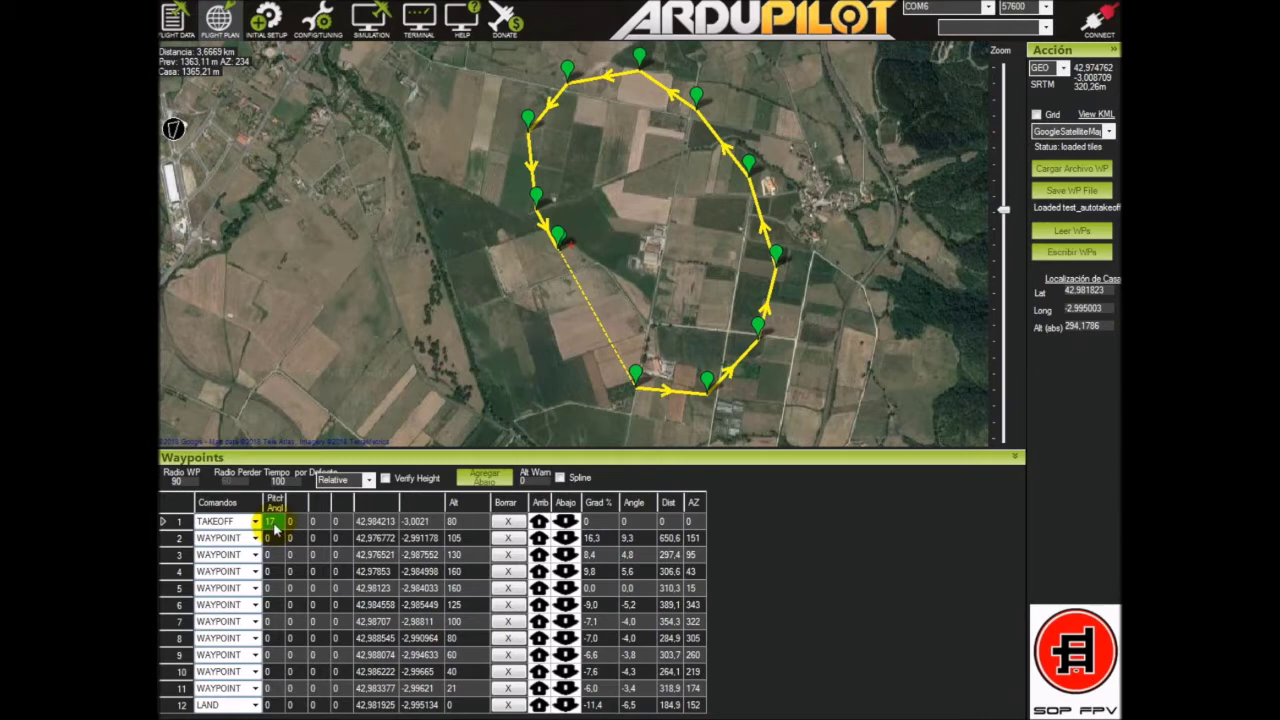
{"action": "left_click", "coordinate": [469, 518]}
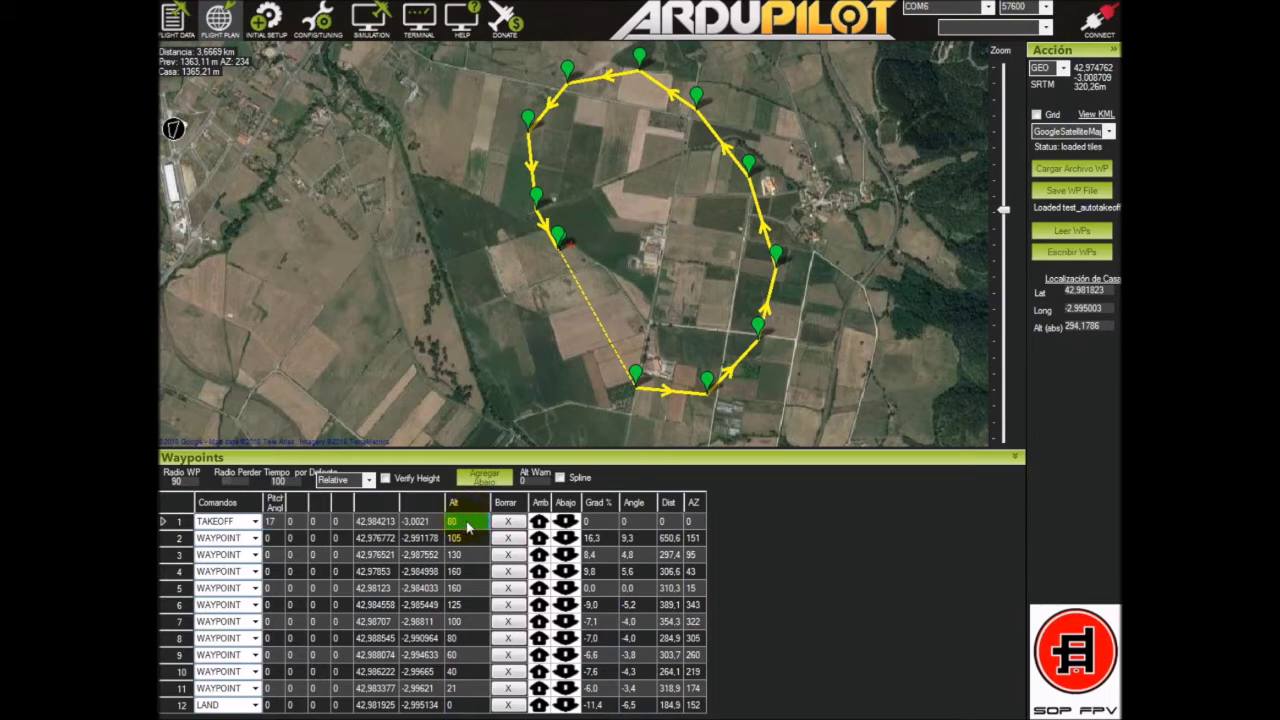
{"action": "left_click", "coordinate": [468, 524]}
{"action": "left_click", "coordinate": [230, 523]}
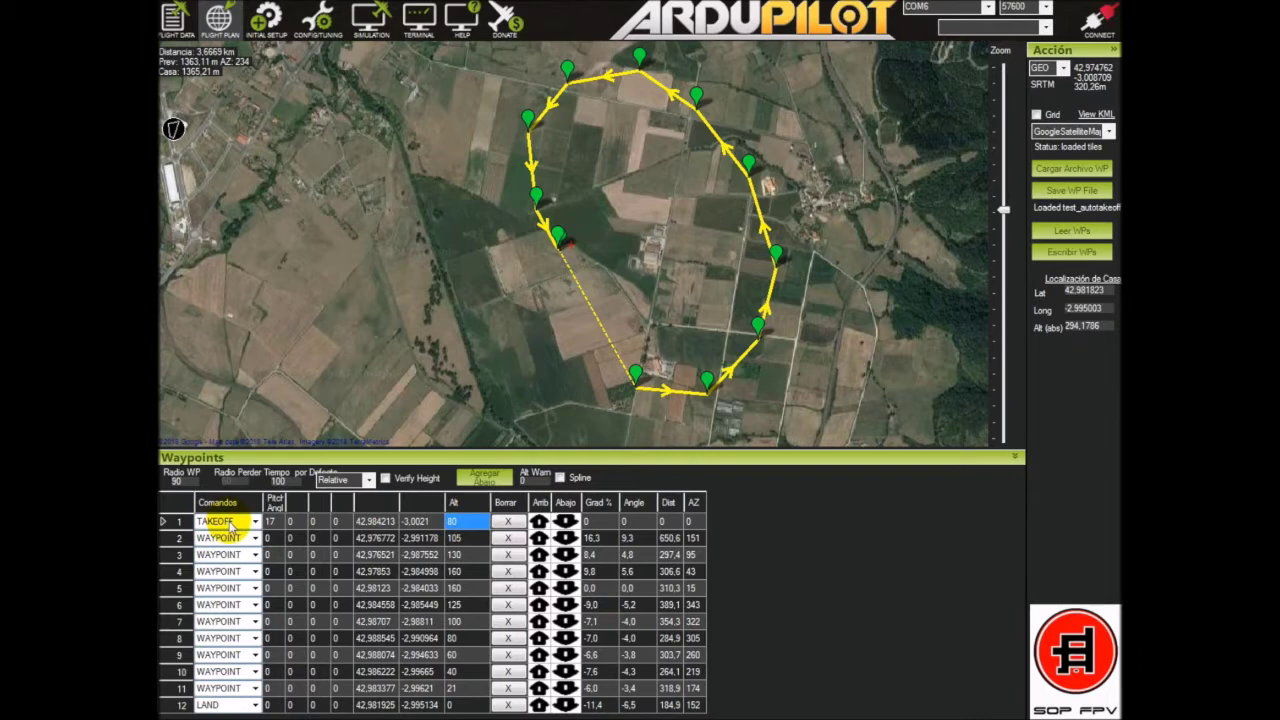
{"action": "left_click", "coordinate": [460, 528]}
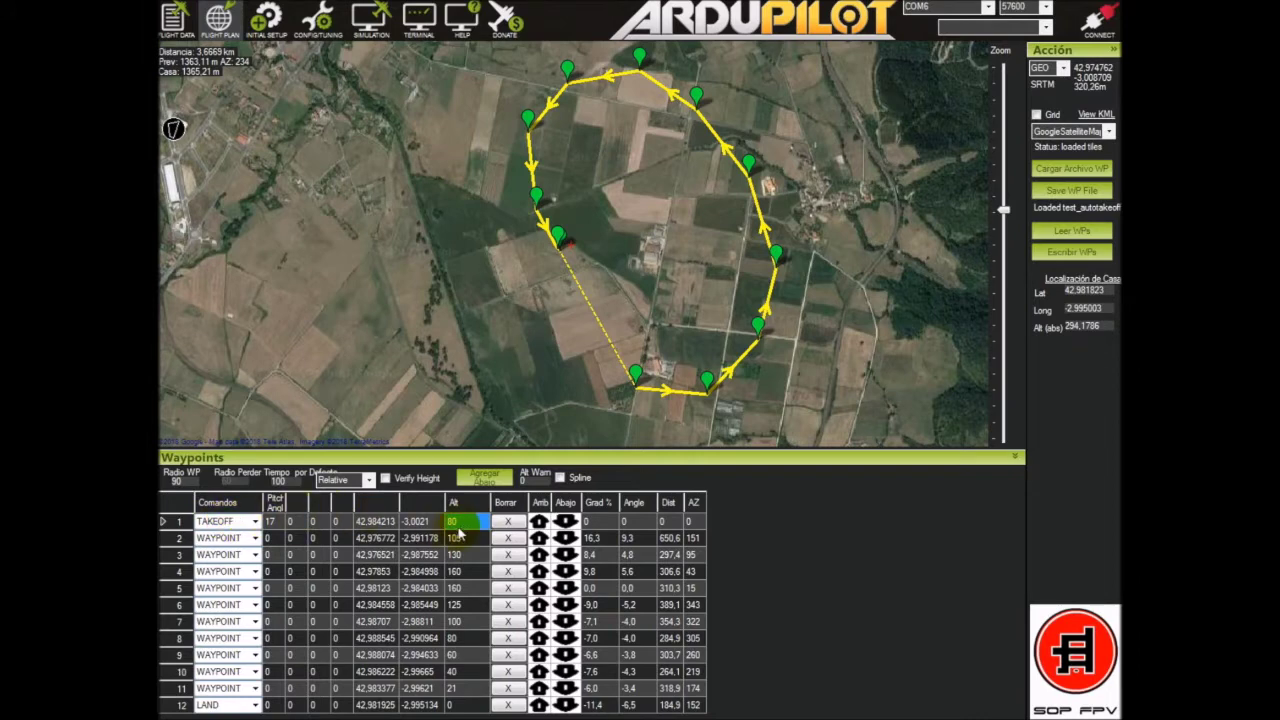
{"action": "left_click", "coordinate": [270, 527]}
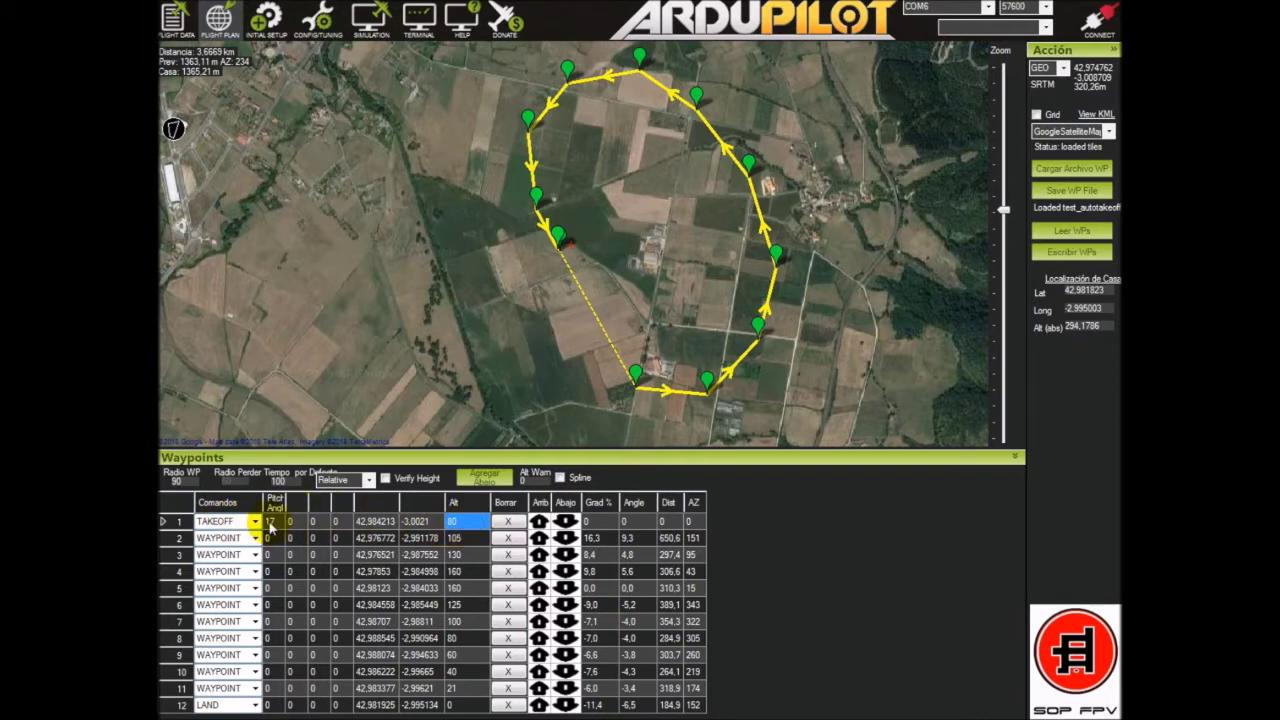
{"action": "left_click", "coordinate": [220, 524]}
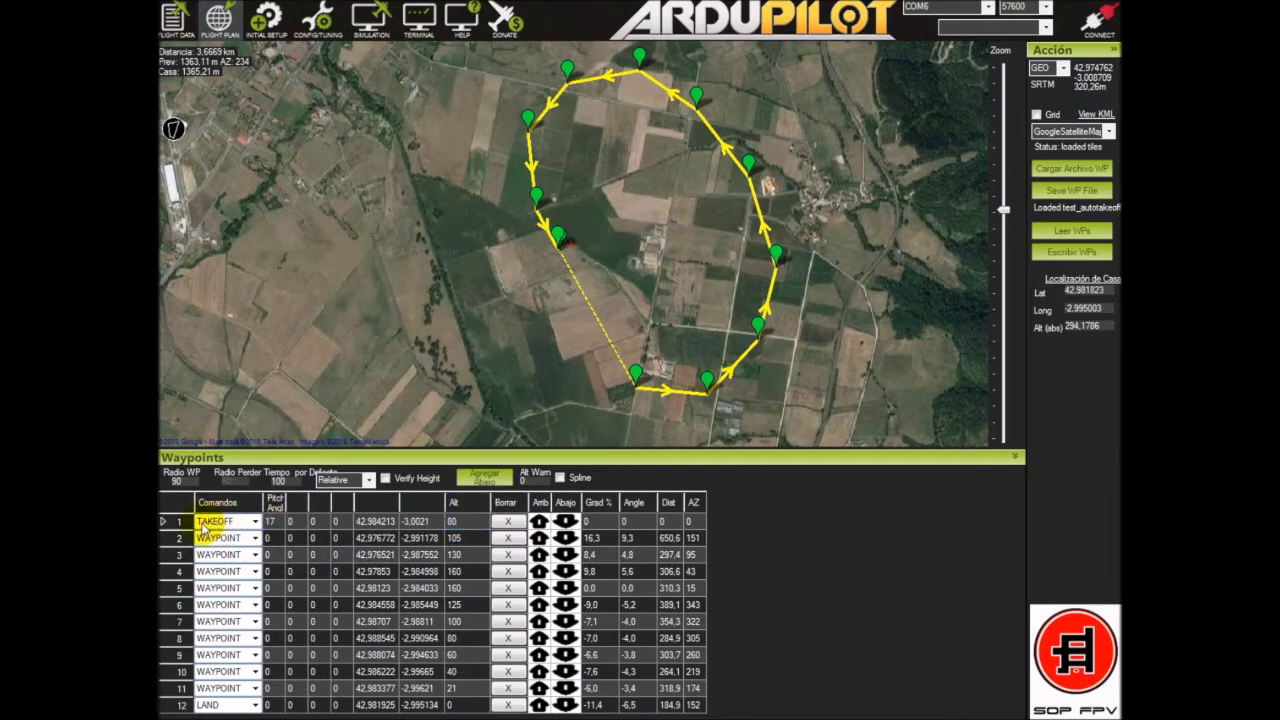
{"action": "left_click", "coordinate": [446, 528]}
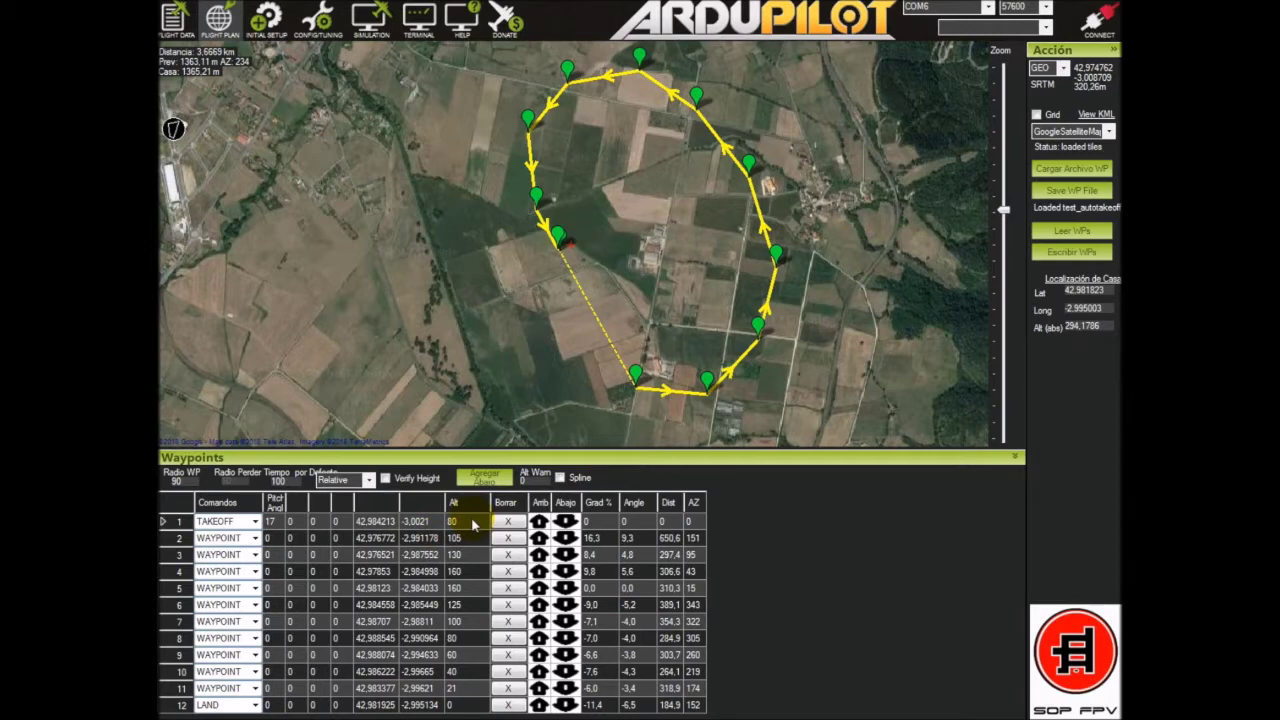
{"action": "left_click", "coordinate": [210, 530]}
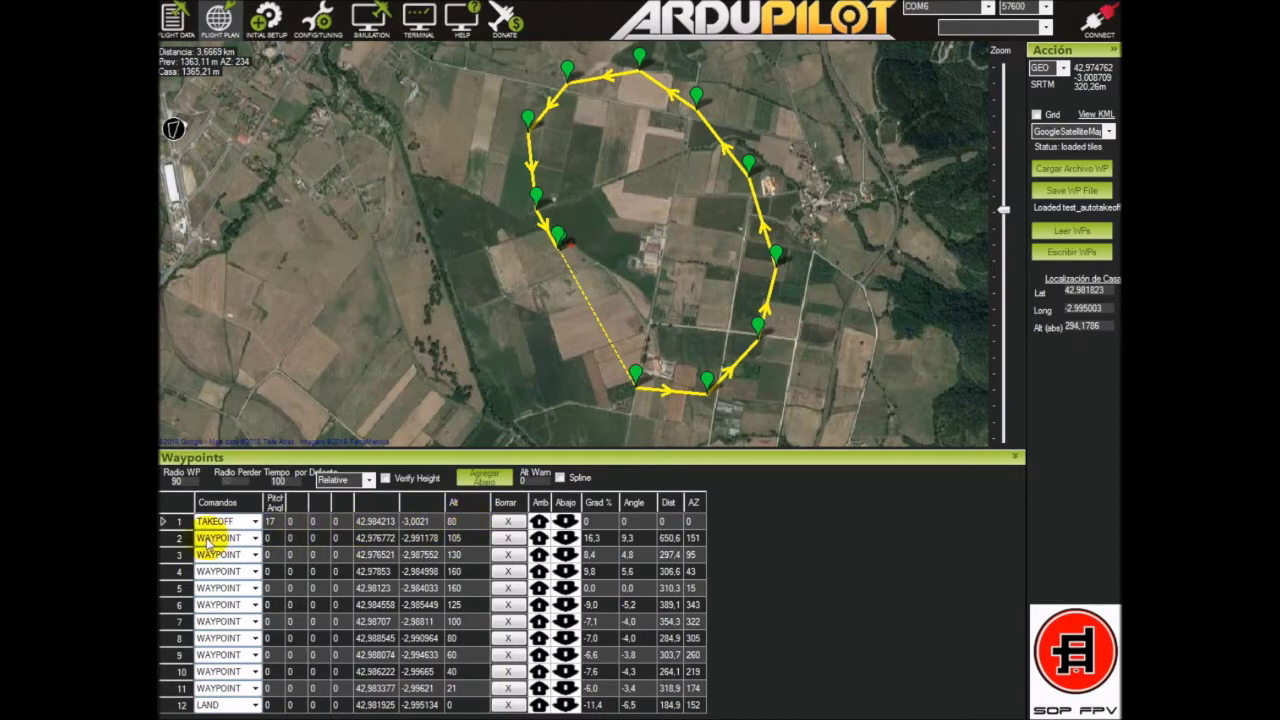
{"action": "left_click", "coordinate": [221, 538]}
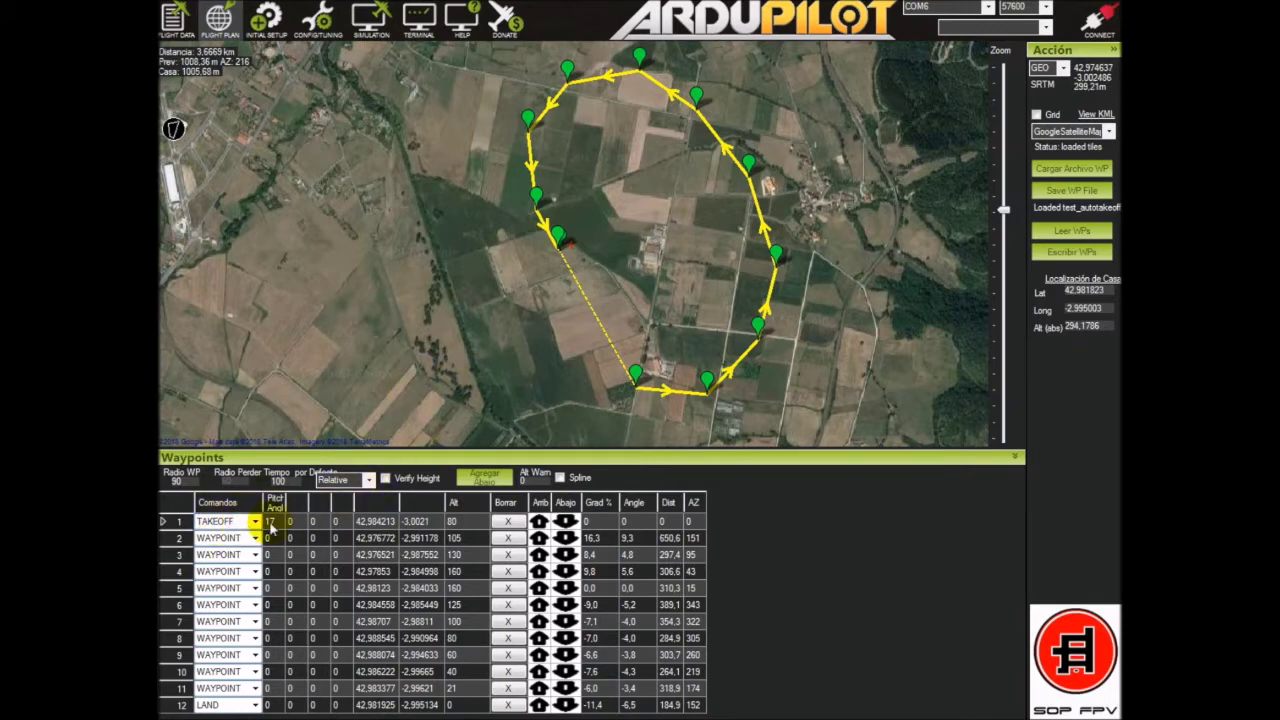
{"action": "left_click", "coordinate": [468, 525]}
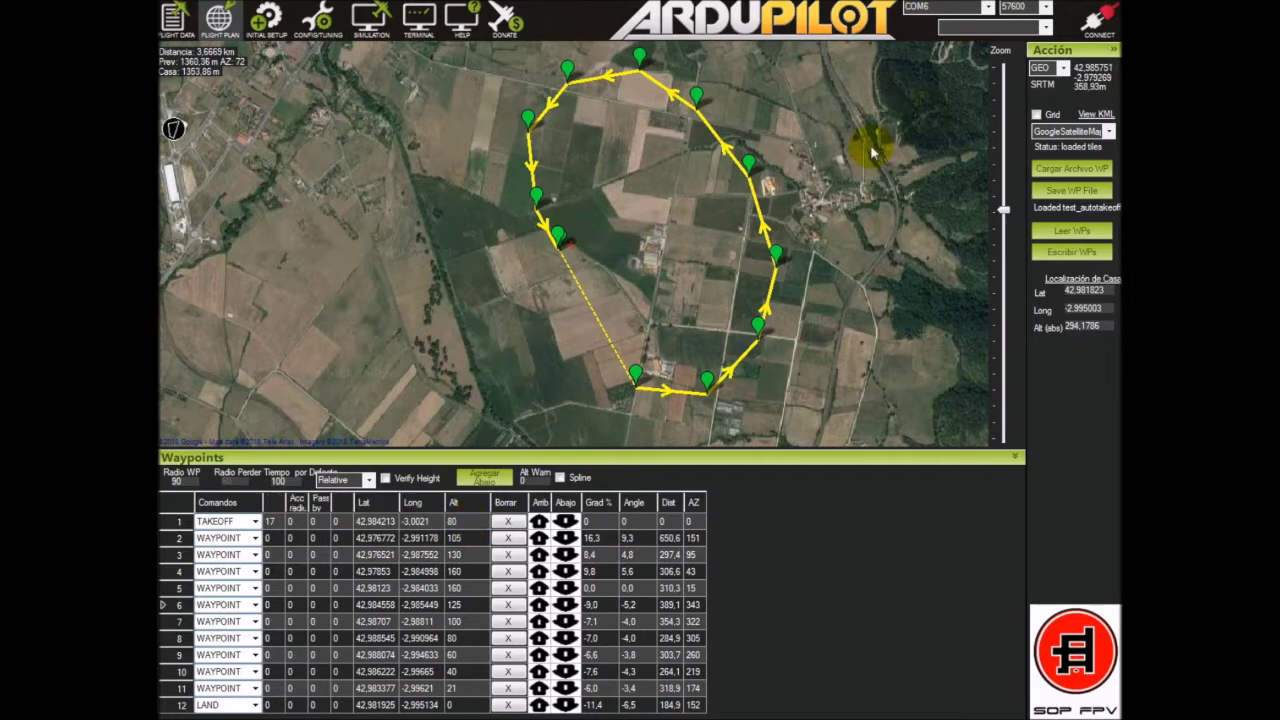
Step: Consult the AUTOTAKEOFF CON ARDUPLANE parameter table in the PDF reader and return to Mission Planner
{"action": "key", "text": "super+Tab"}
{"action": "key", "text": "super+Tab"}
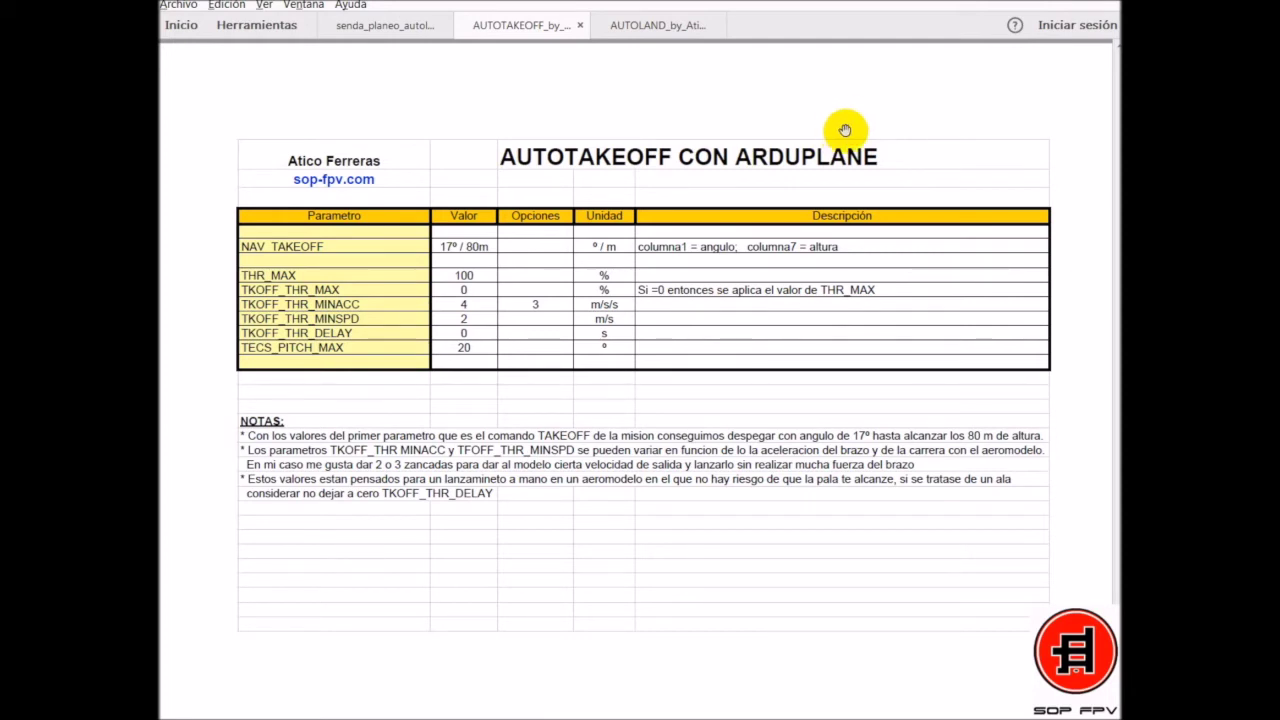
{"action": "key", "text": "super+Tab"}
{"action": "key", "text": "super+Tab"}
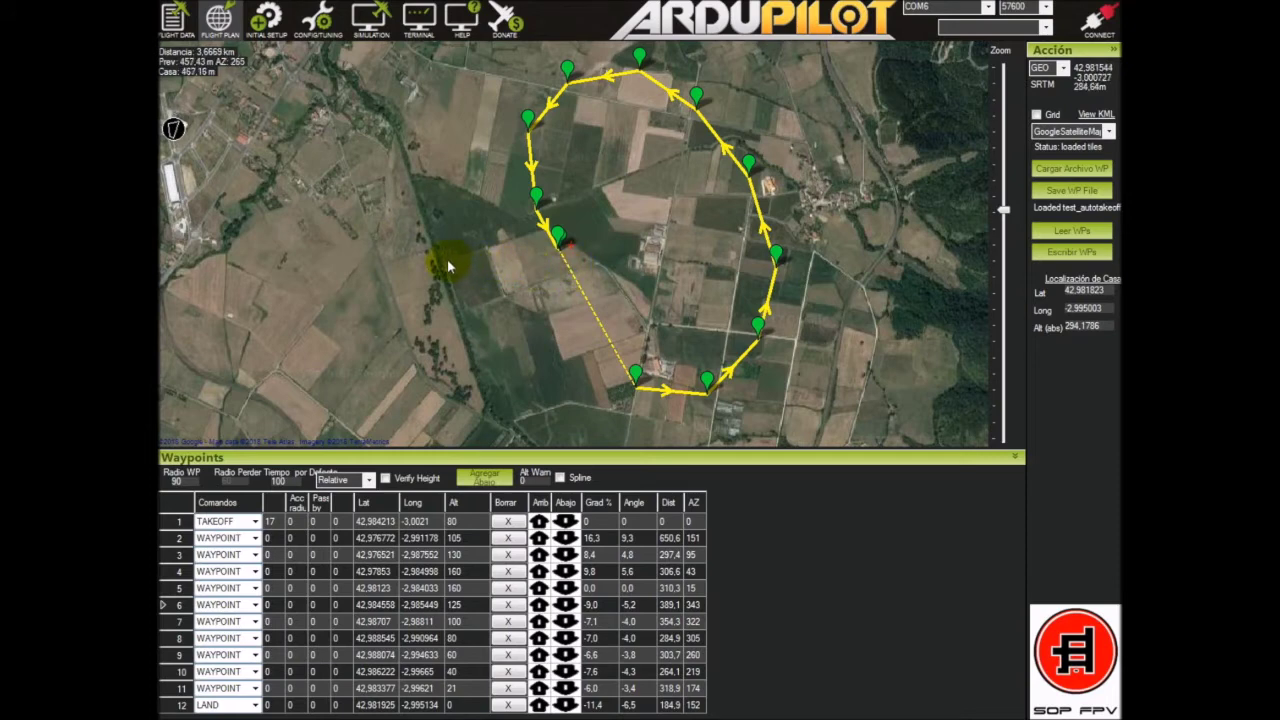
Step: Inspect the TAKEOFF command's altitude and waypoint 11 ahead of the landing point on the map
{"action": "left_click", "coordinate": [478, 525]}
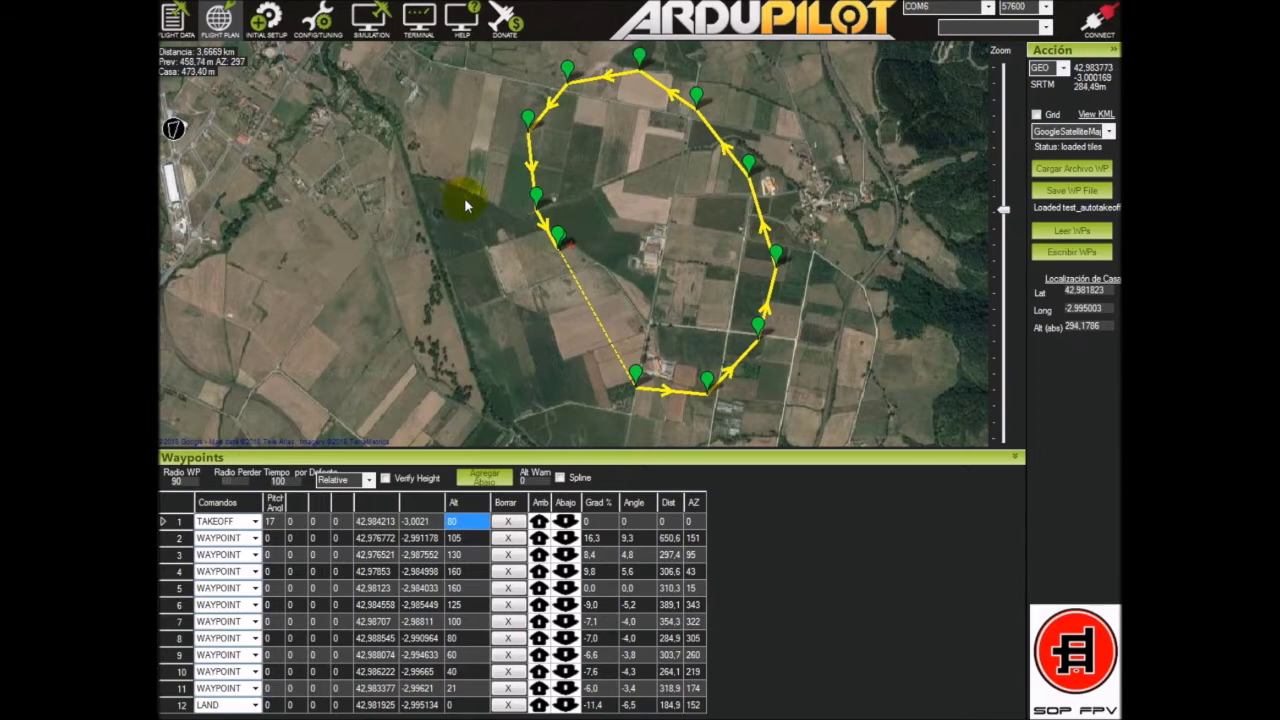
{"action": "left_click", "coordinate": [531, 207]}
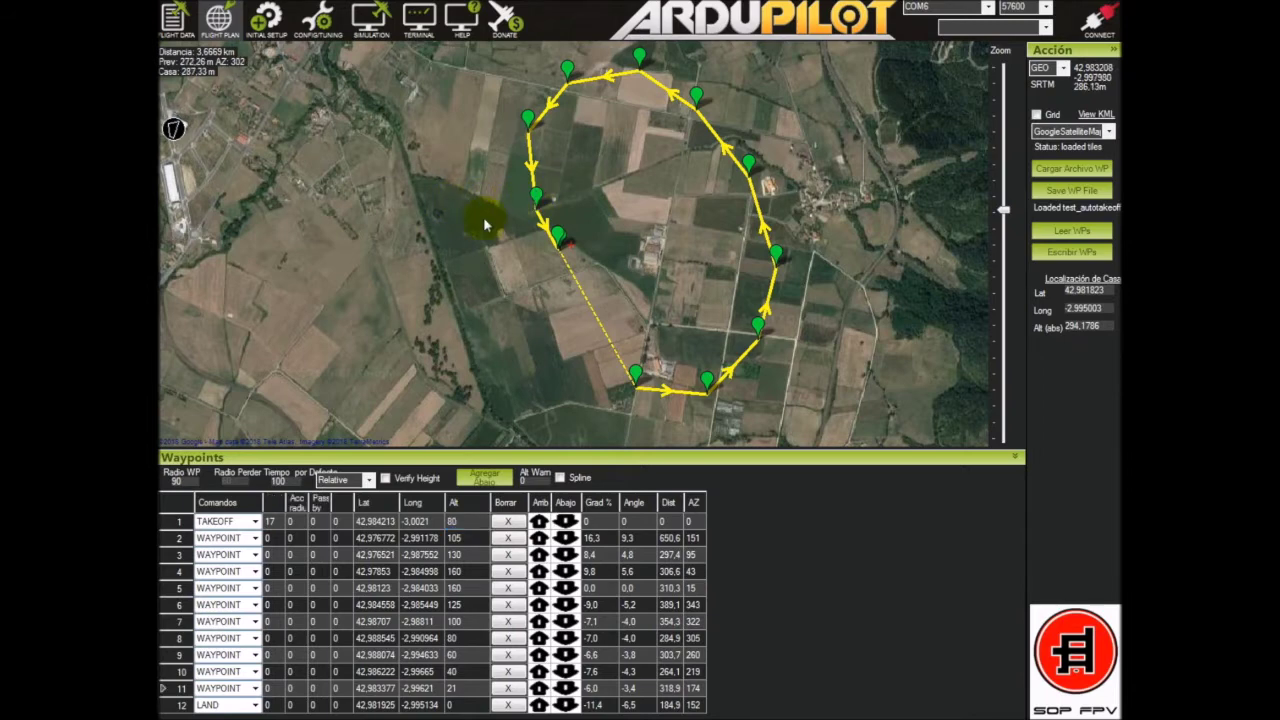
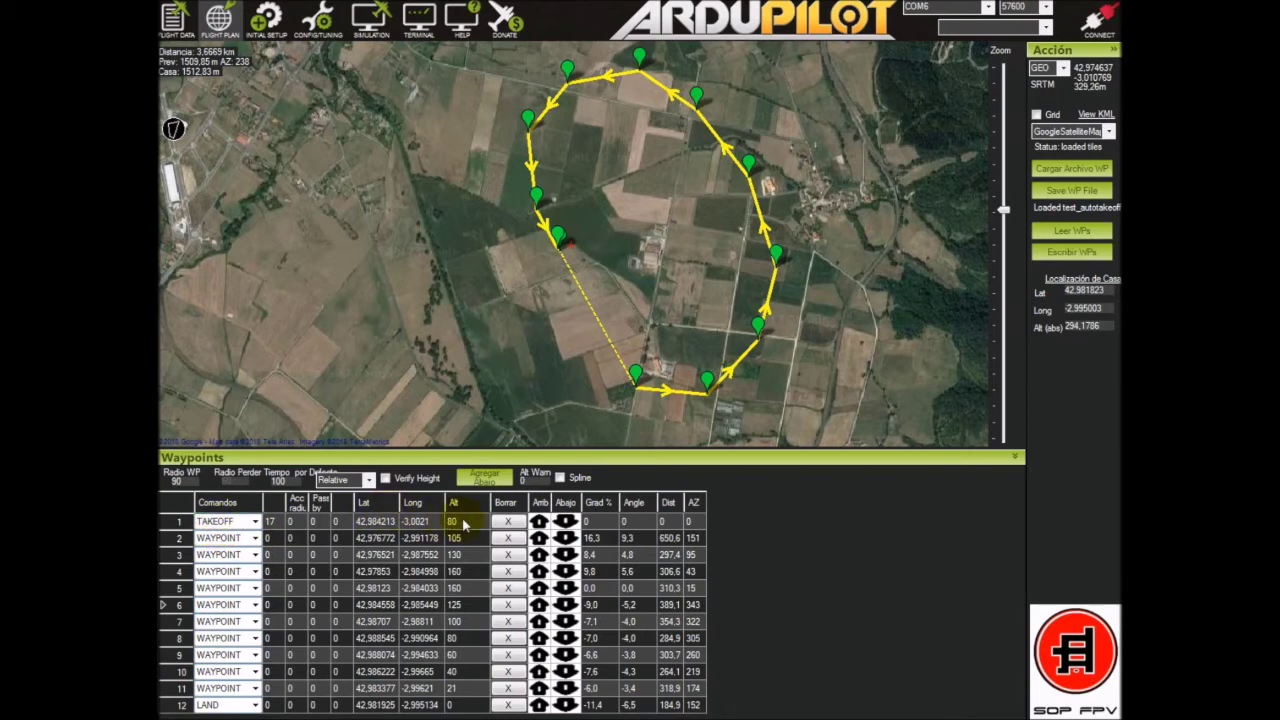
{"action": "left_click", "coordinate": [463, 525]}
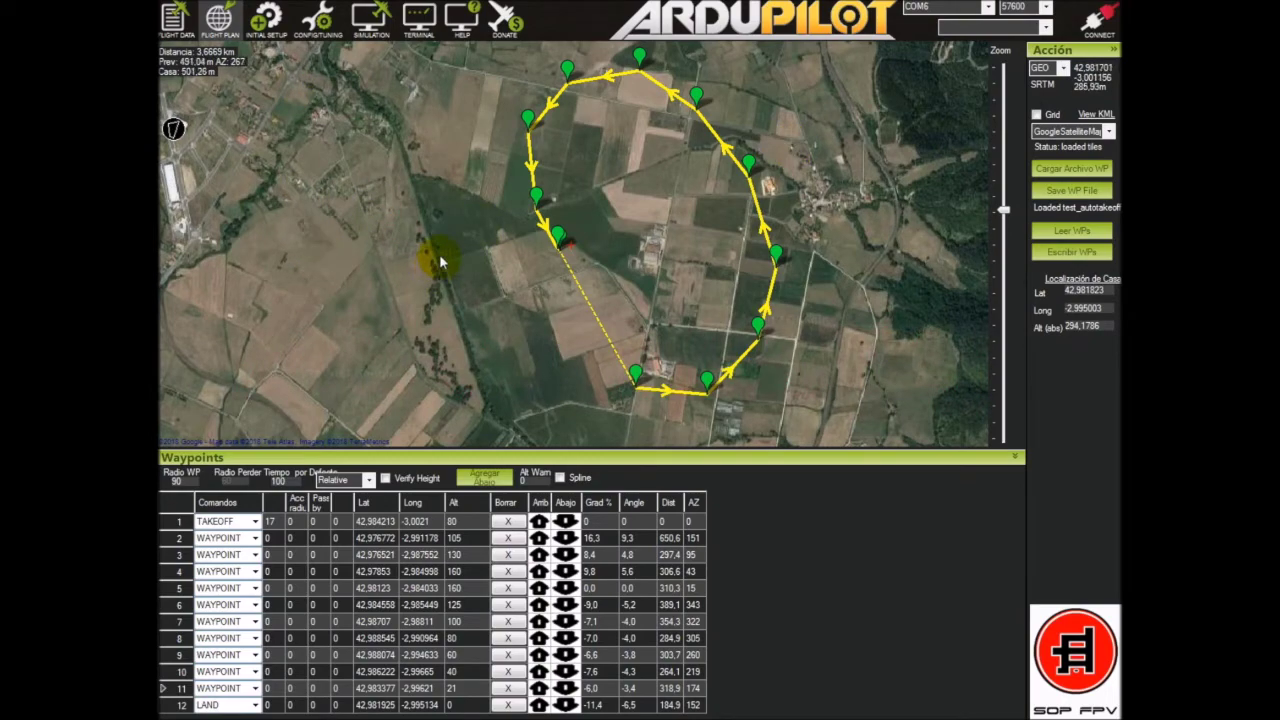
Step: Consult the hand-drawn landing glide path diagram in the PDF reader and return to Mission Planner's flight plan
{"action": "key", "text": "super+Tab"}
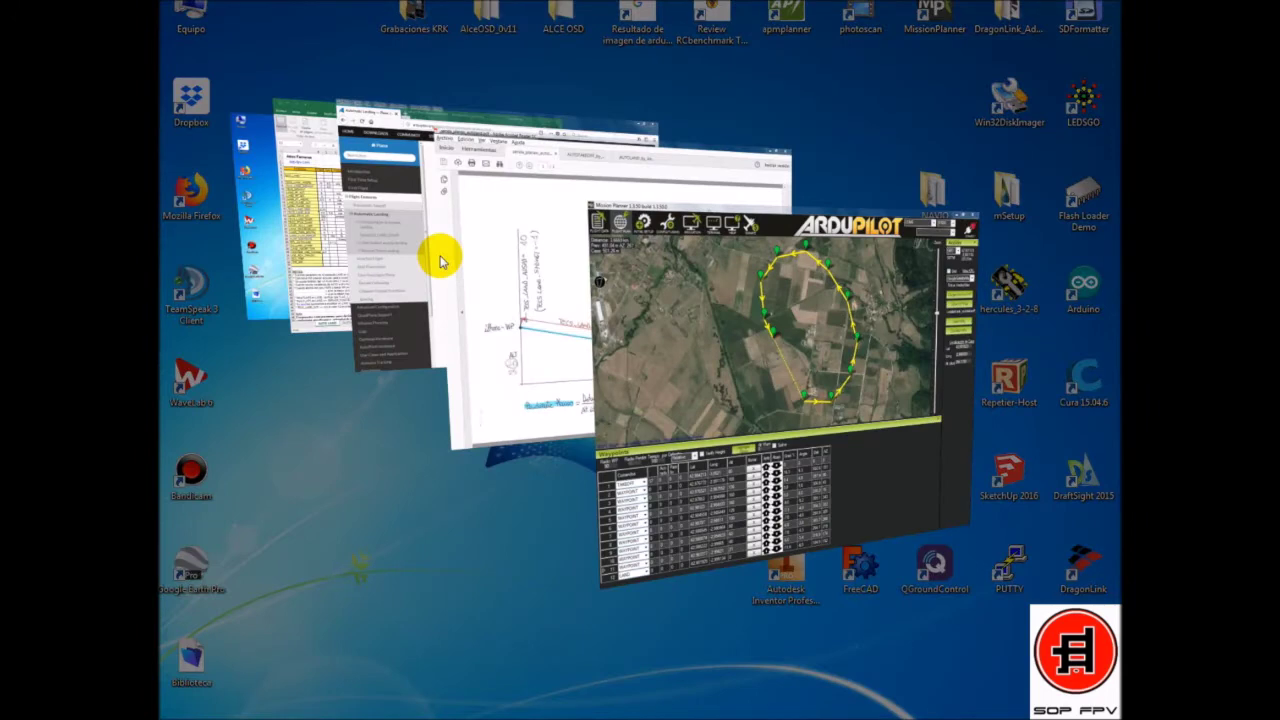
{"action": "key", "text": "super+Tab"}
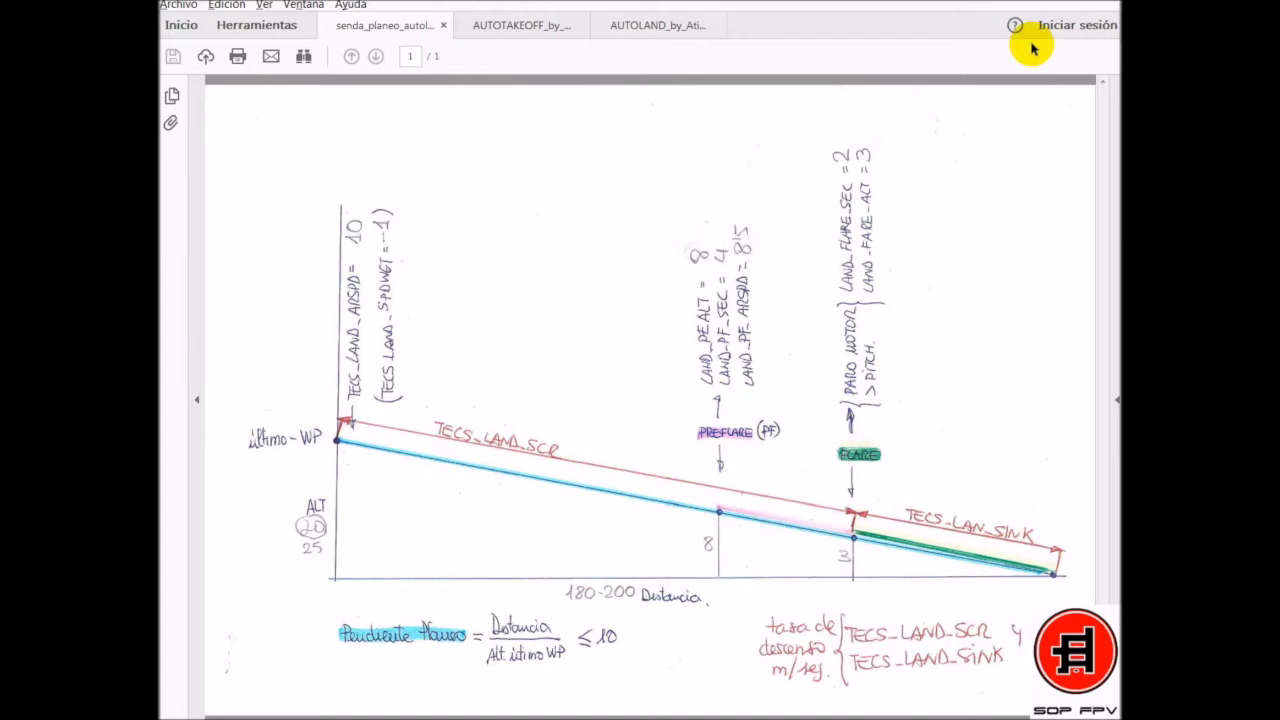
{"action": "key", "text": "super+Tab"}
{"action": "key", "text": "super+Tab"}
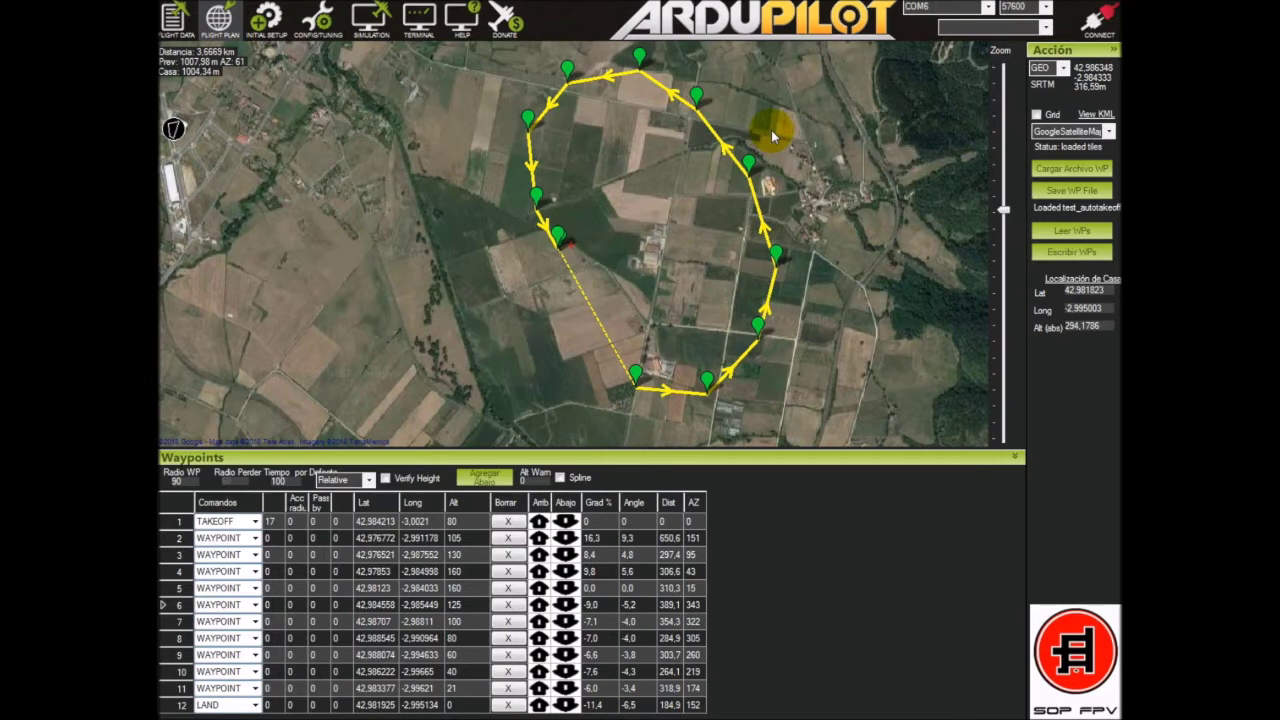
{"action": "mouse_move", "coordinate": [757, 158]}
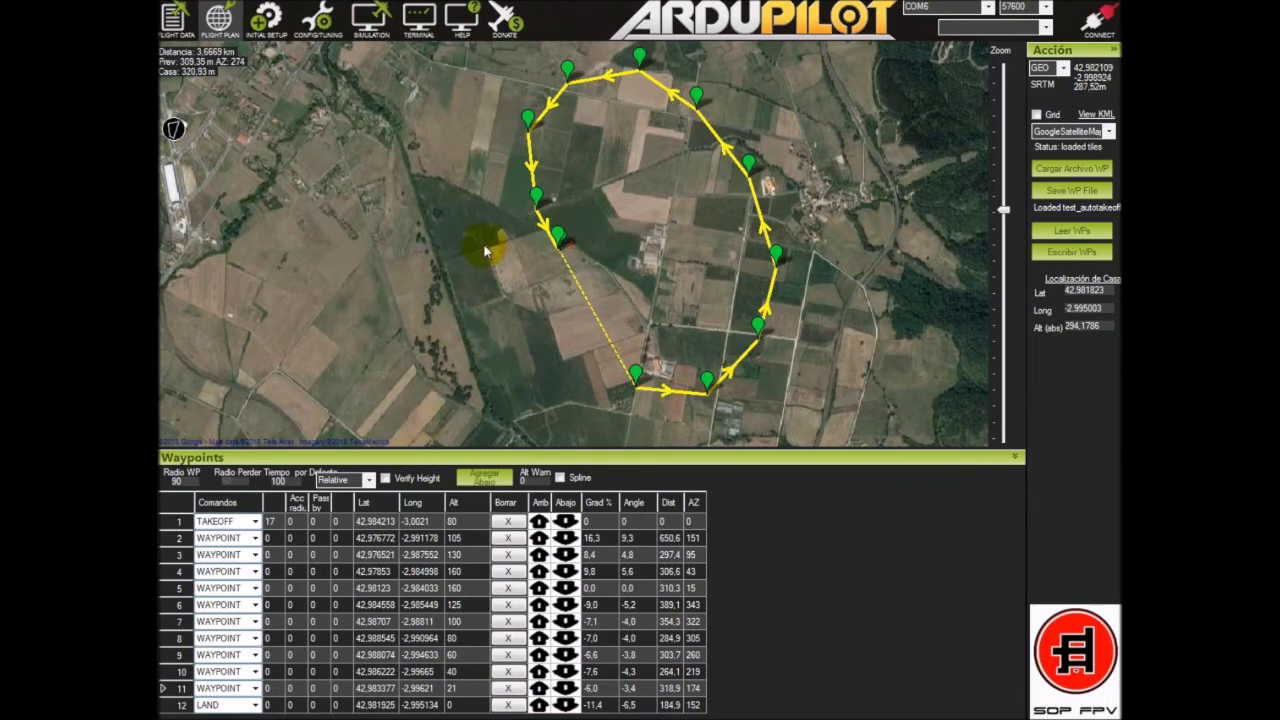
Step: Examine the LAND command in row 12 of the waypoint table, including its abort altitude and landing altitude parameters
{"action": "left_click", "coordinate": [562, 231]}
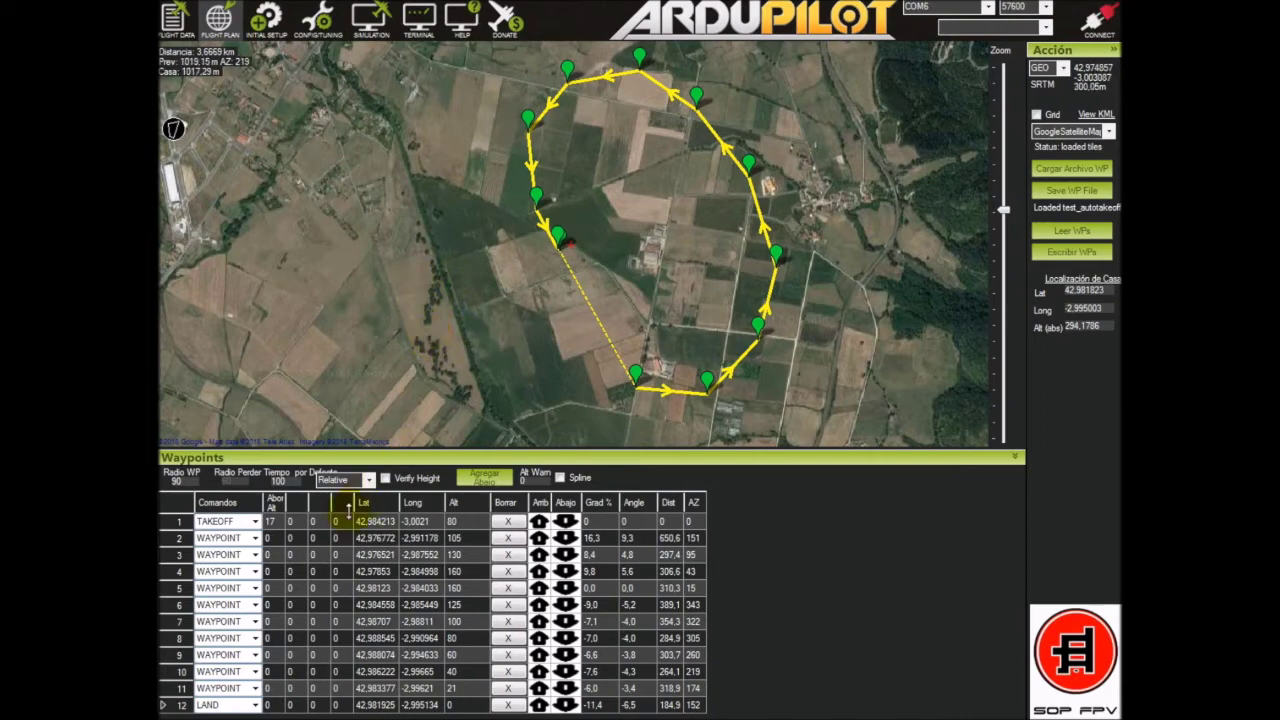
{"action": "left_click", "coordinate": [208, 705]}
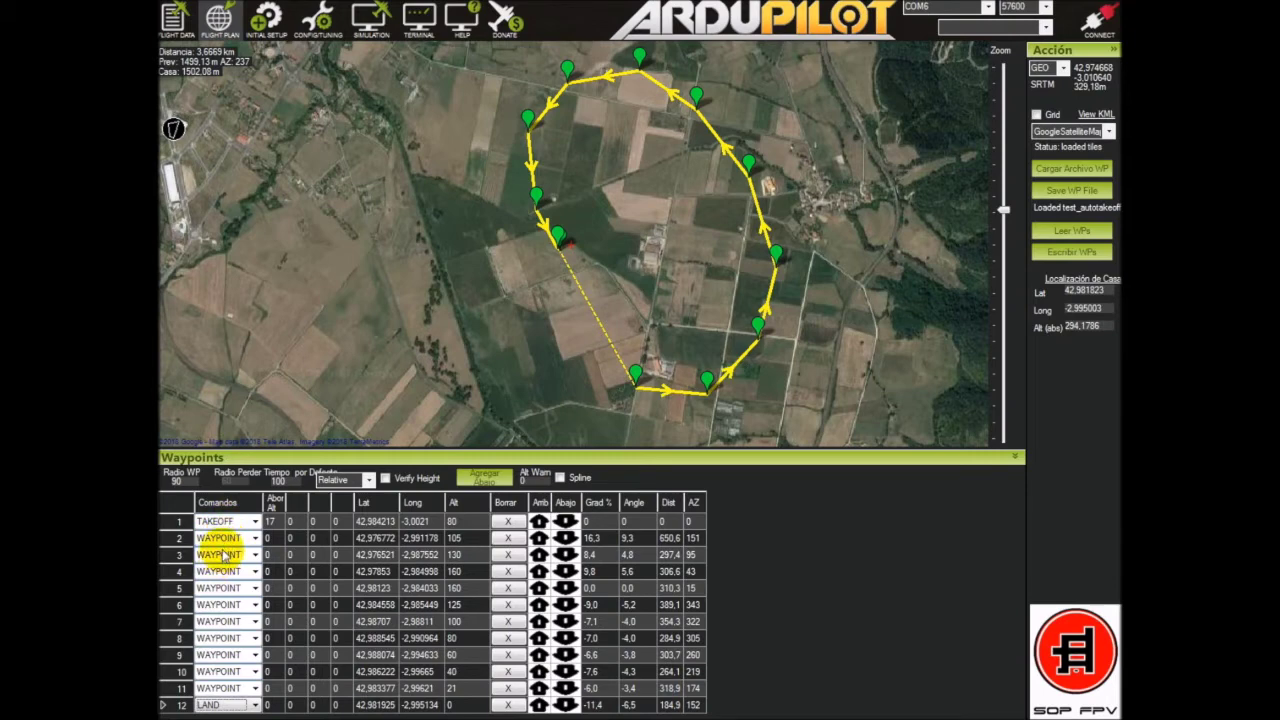
{"action": "left_click", "coordinate": [228, 706]}
{"action": "left_click", "coordinate": [232, 706]}
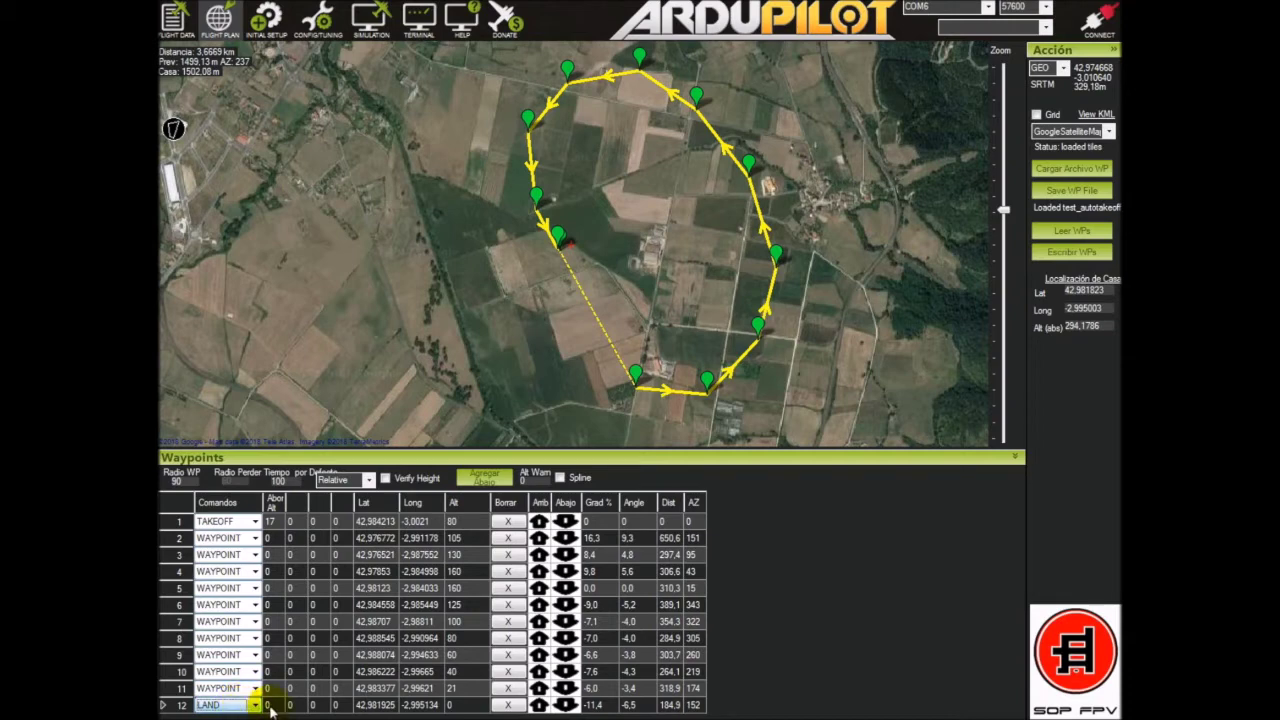
{"action": "left_click", "coordinate": [268, 705]}
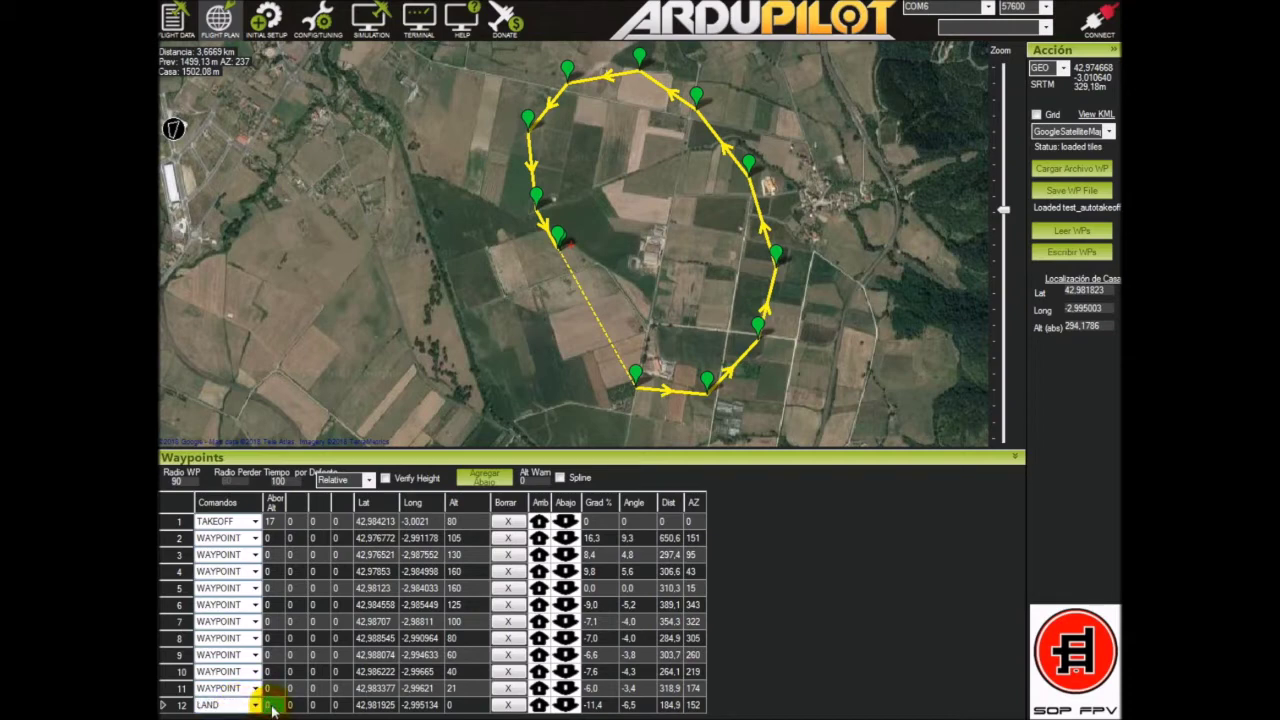
{"action": "left_click", "coordinate": [468, 706]}
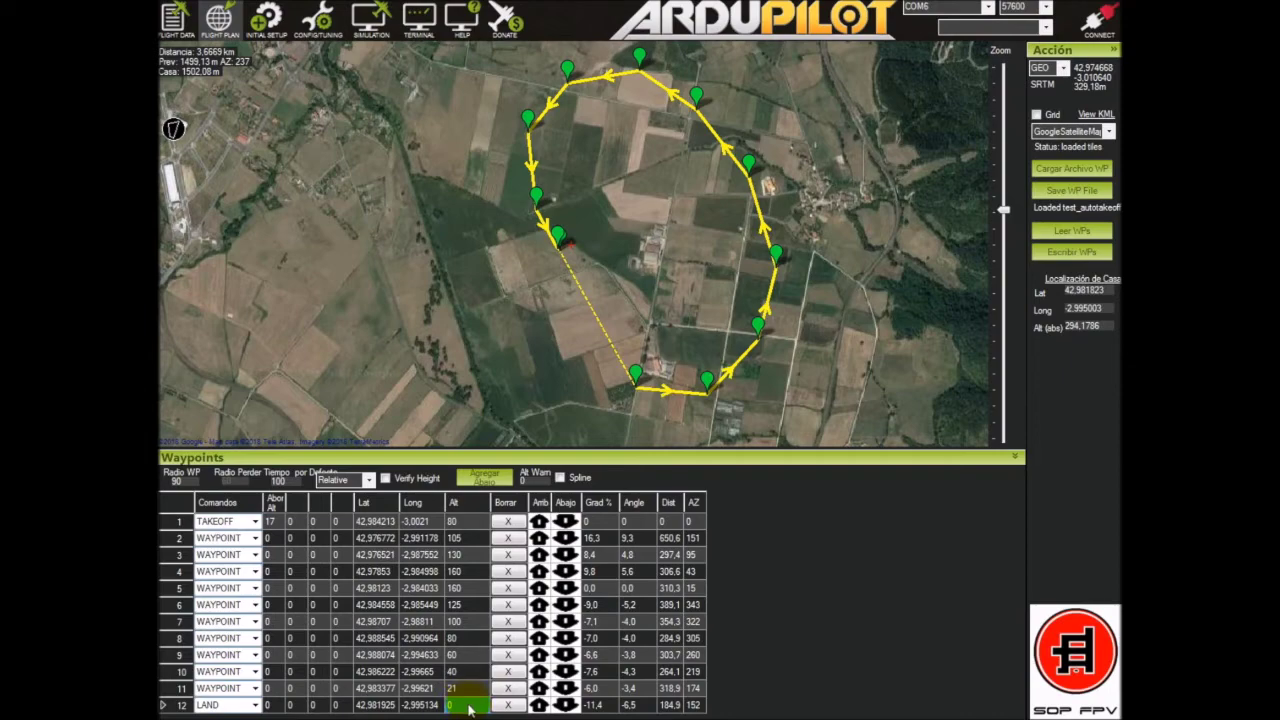
Step: Inspect the landing point close up on the map along with the rows for waypoint 11 and the LAND command
{"action": "left_click", "coordinate": [777, 254]}
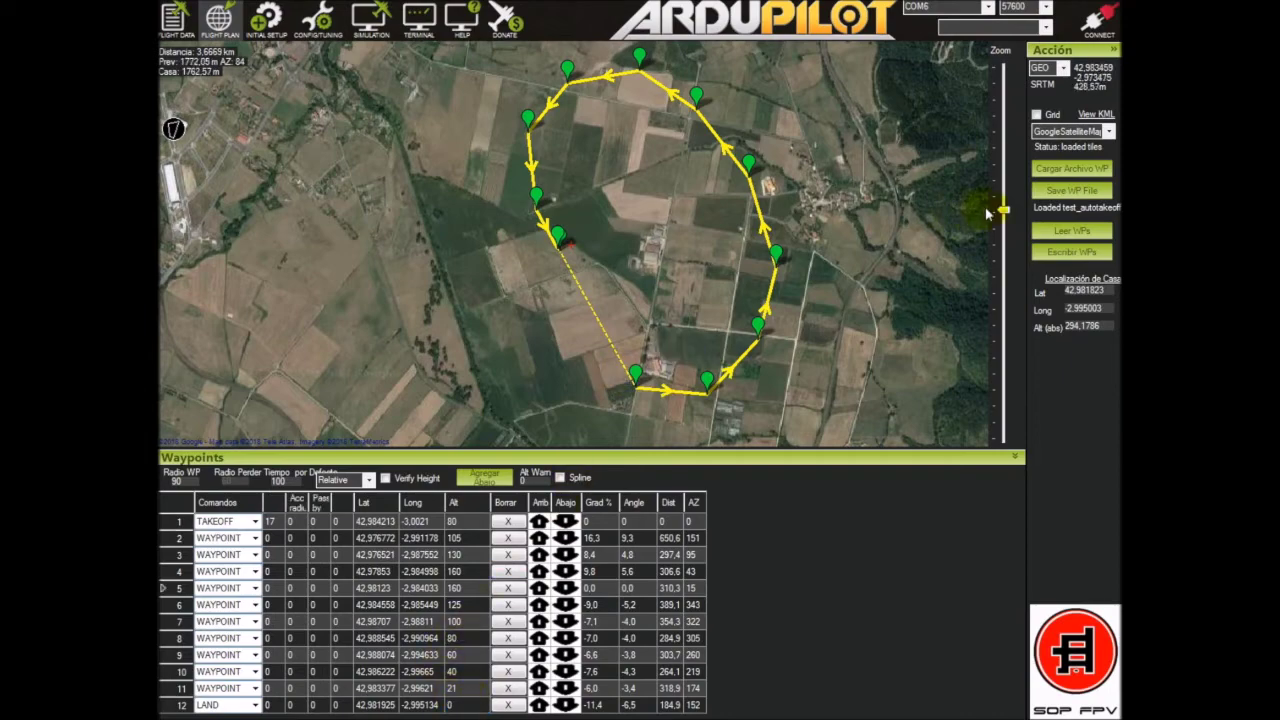
{"action": "left_click_drag", "start_coordinate": [1003, 210], "coordinate": [986, 153]}
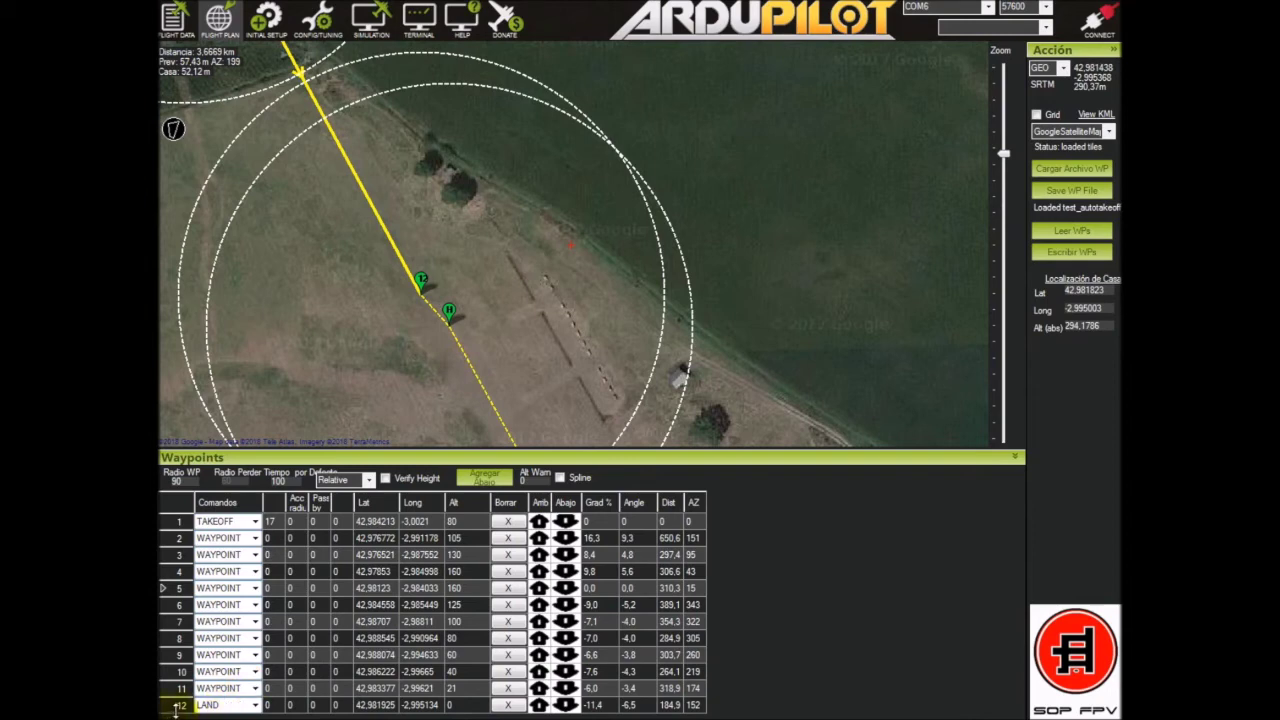
{"action": "mouse_move", "coordinate": [422, 295]}
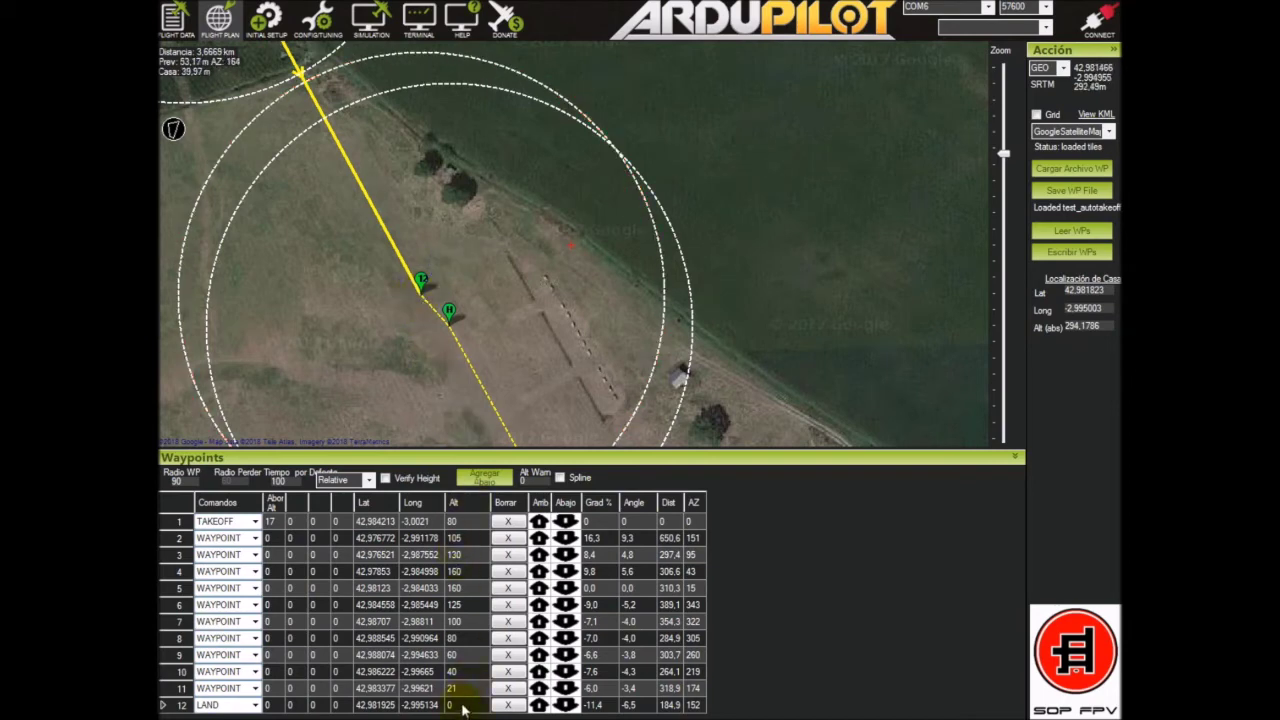
{"action": "left_click", "coordinate": [272, 706]}
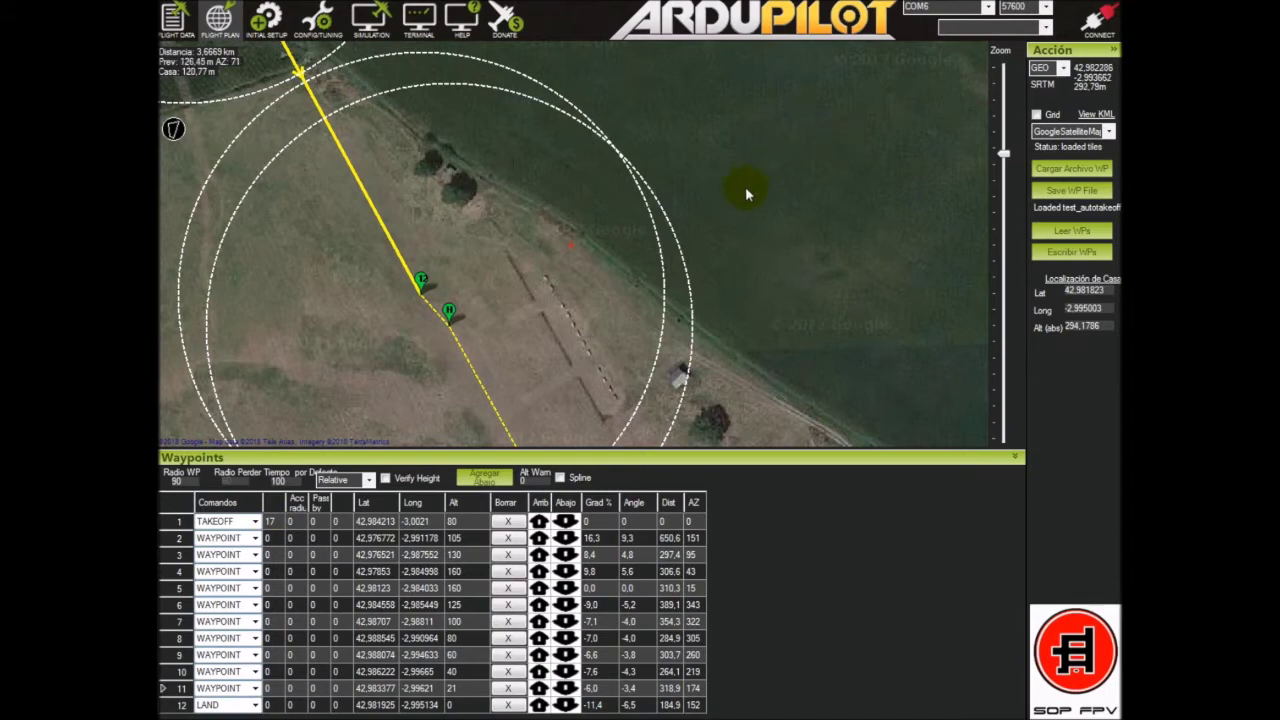
{"action": "left_click", "coordinate": [202, 690]}
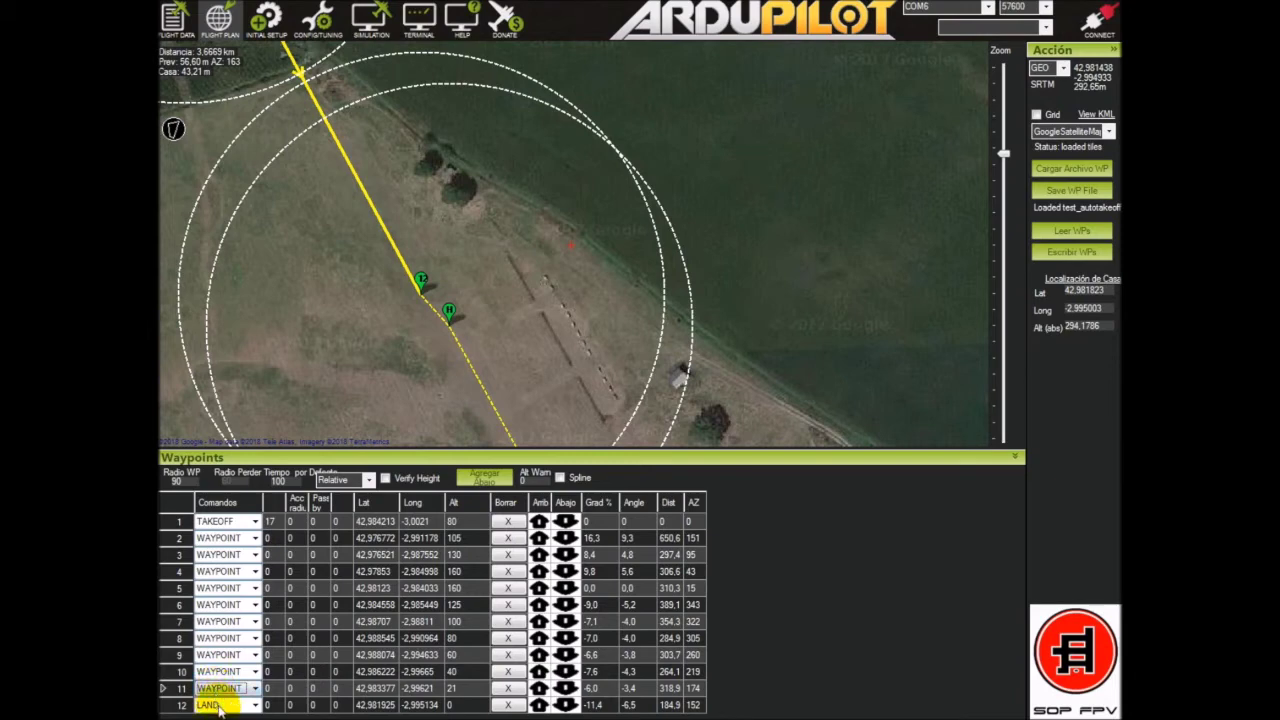
{"action": "left_click", "coordinate": [216, 705]}
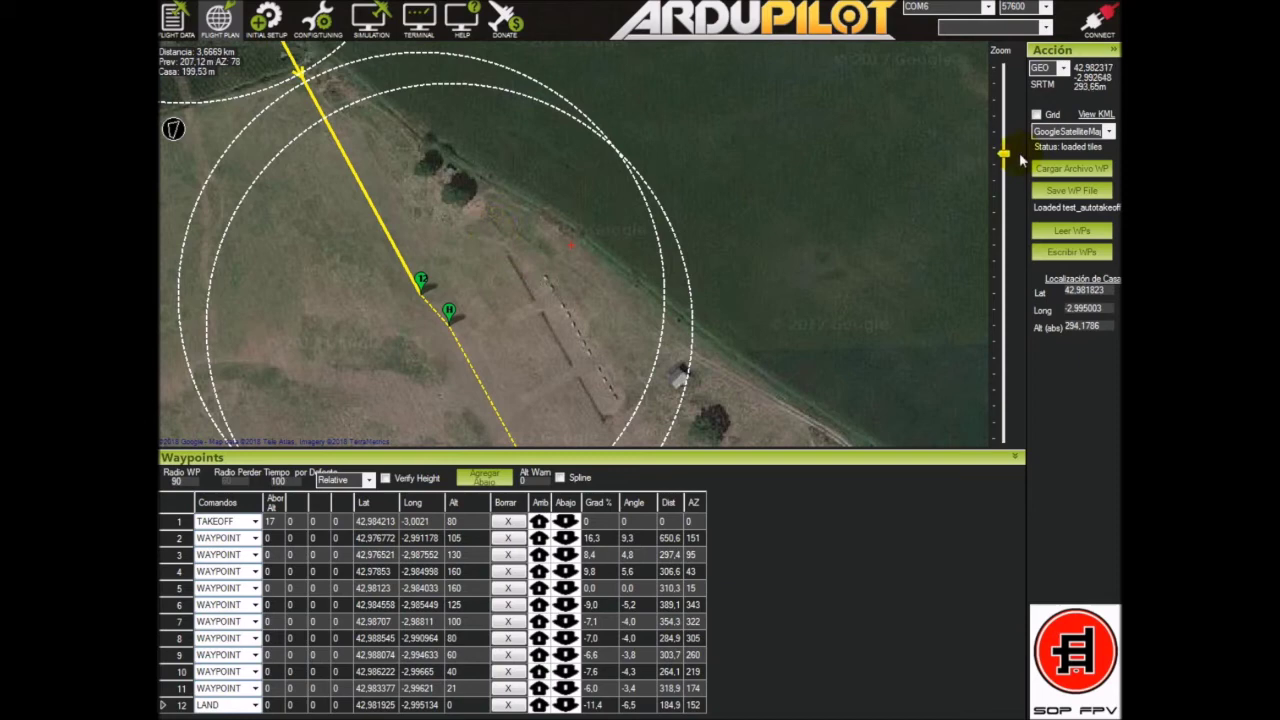
Step: Inspect the final approach leg from waypoint 11 to the landing point on the map
{"action": "left_click_drag", "start_coordinate": [1003, 155], "coordinate": [1003, 177]}
{"action": "left_click_drag", "start_coordinate": [545, 153], "coordinate": [617, 226]}
{"action": "scroll", "coordinate": [666, 301], "scroll_direction": "up", "scroll_amount": 2}
{"action": "left_click_drag", "start_coordinate": [475, 211], "coordinate": [600, 300]}
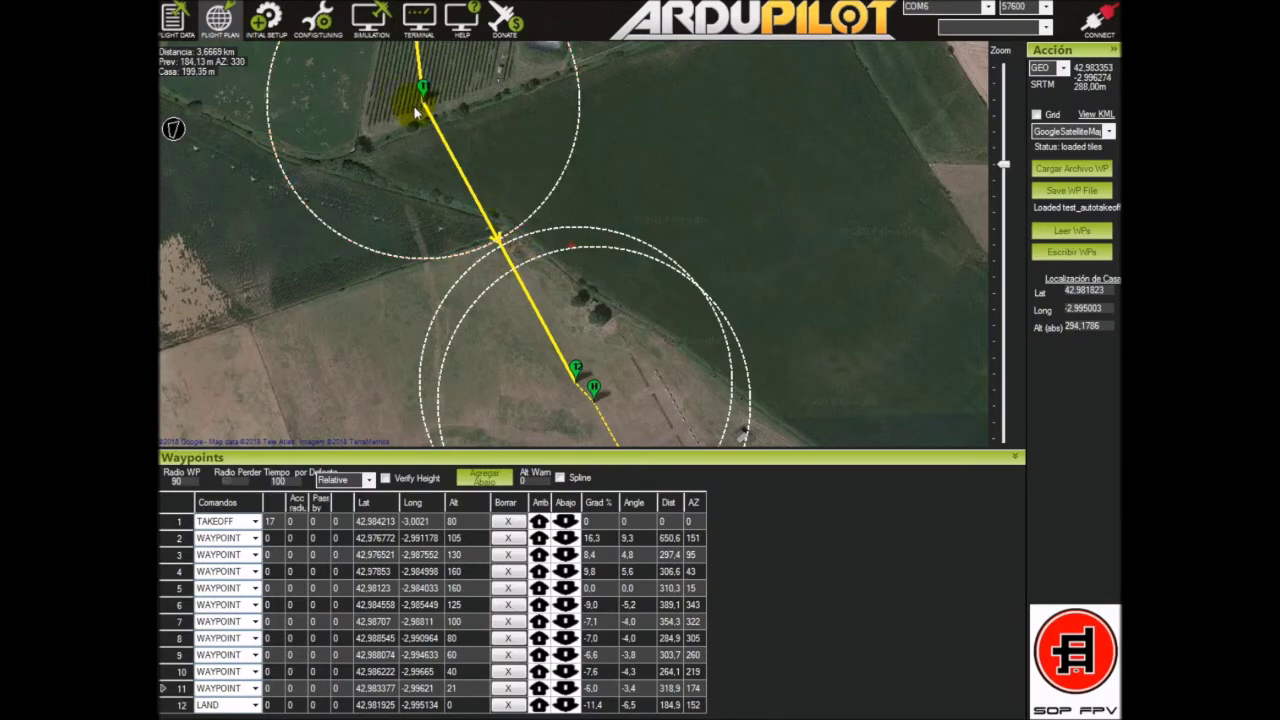
Step: Check the glide slope formula on the landing diagram in the PDF reader and return to Mission Planner
{"action": "key", "text": "super"}
{"action": "key", "text": "super+Tab"}
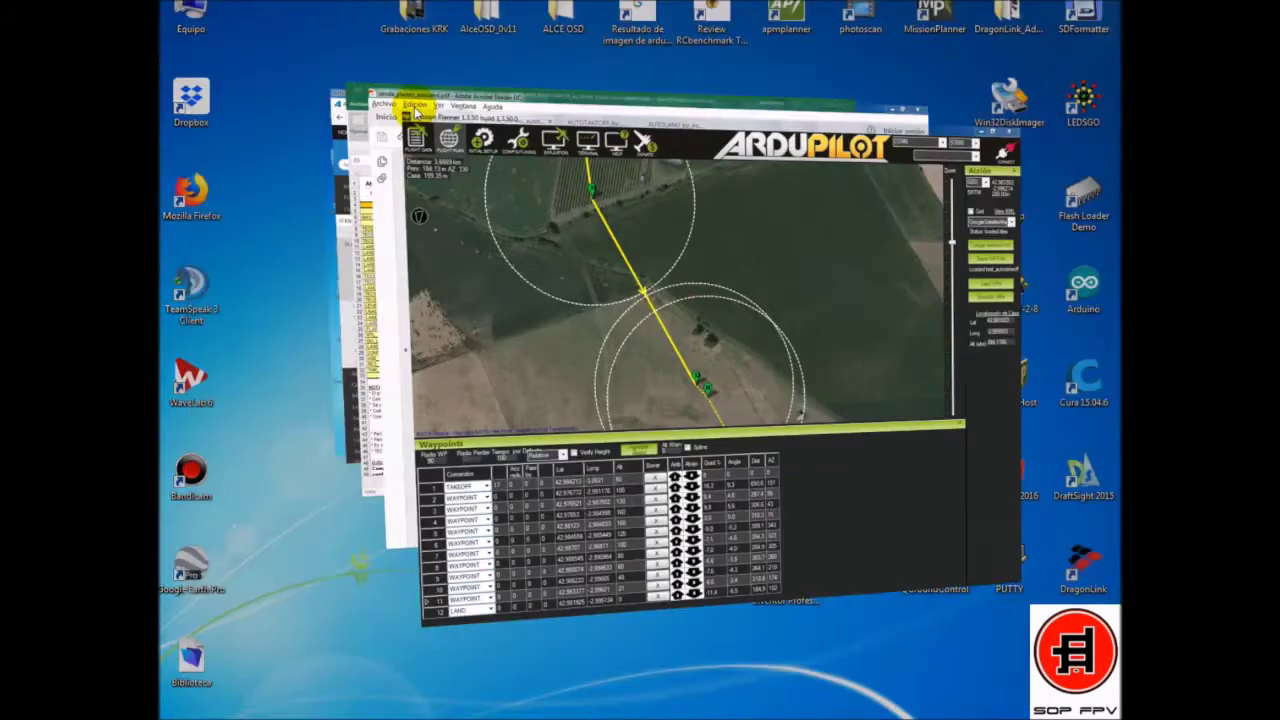
{"action": "key", "text": "super+Tab"}
{"action": "key", "text": "super+Tab"}
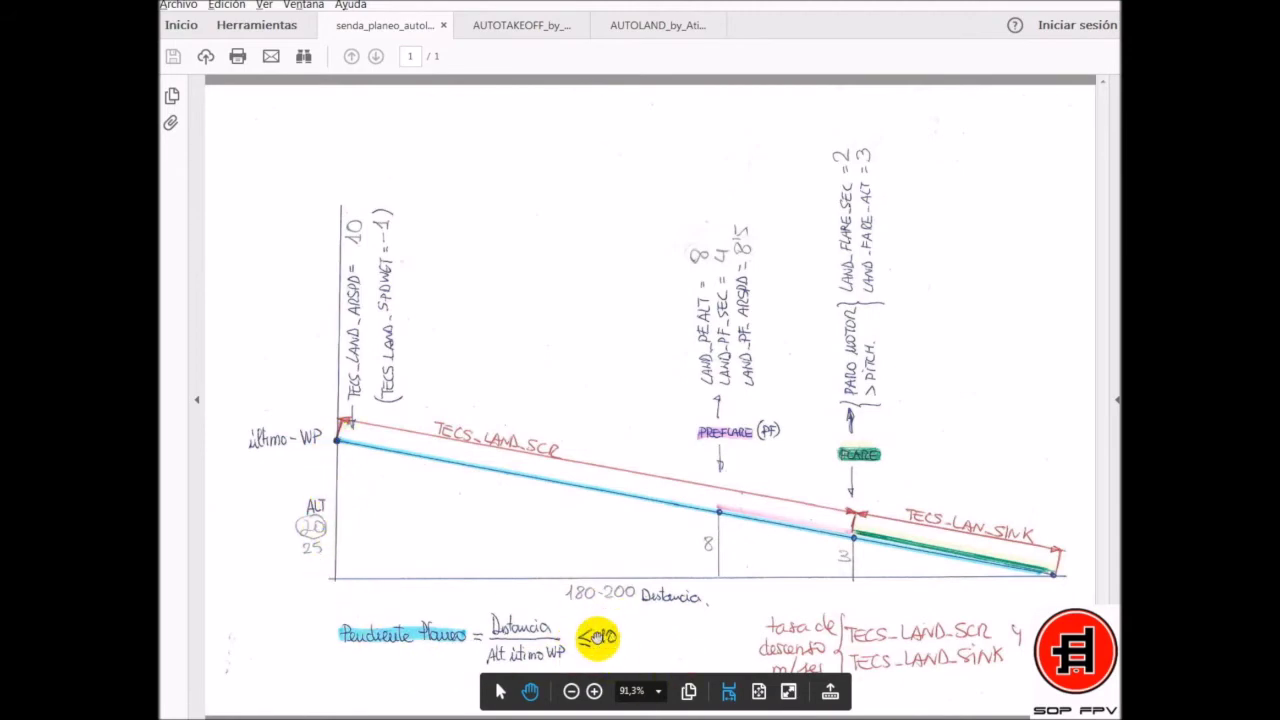
{"action": "key", "text": "super+Tab"}
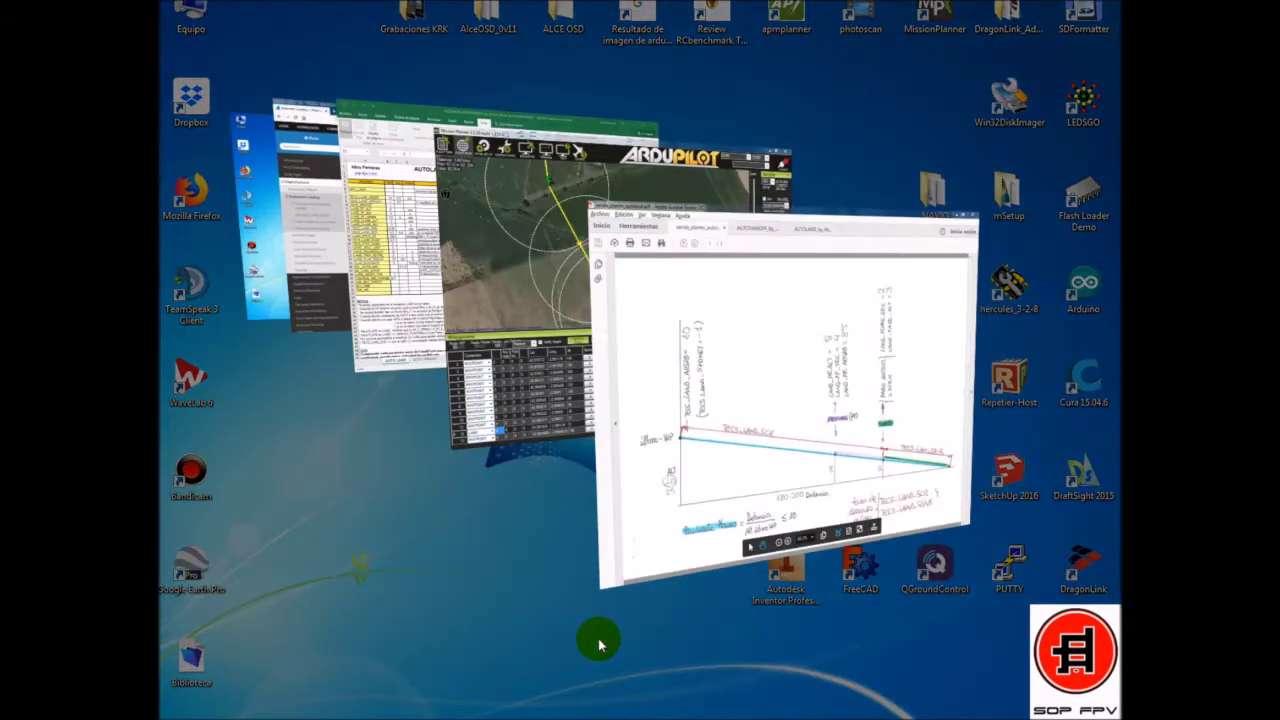
{"action": "key", "text": "super+Tab"}
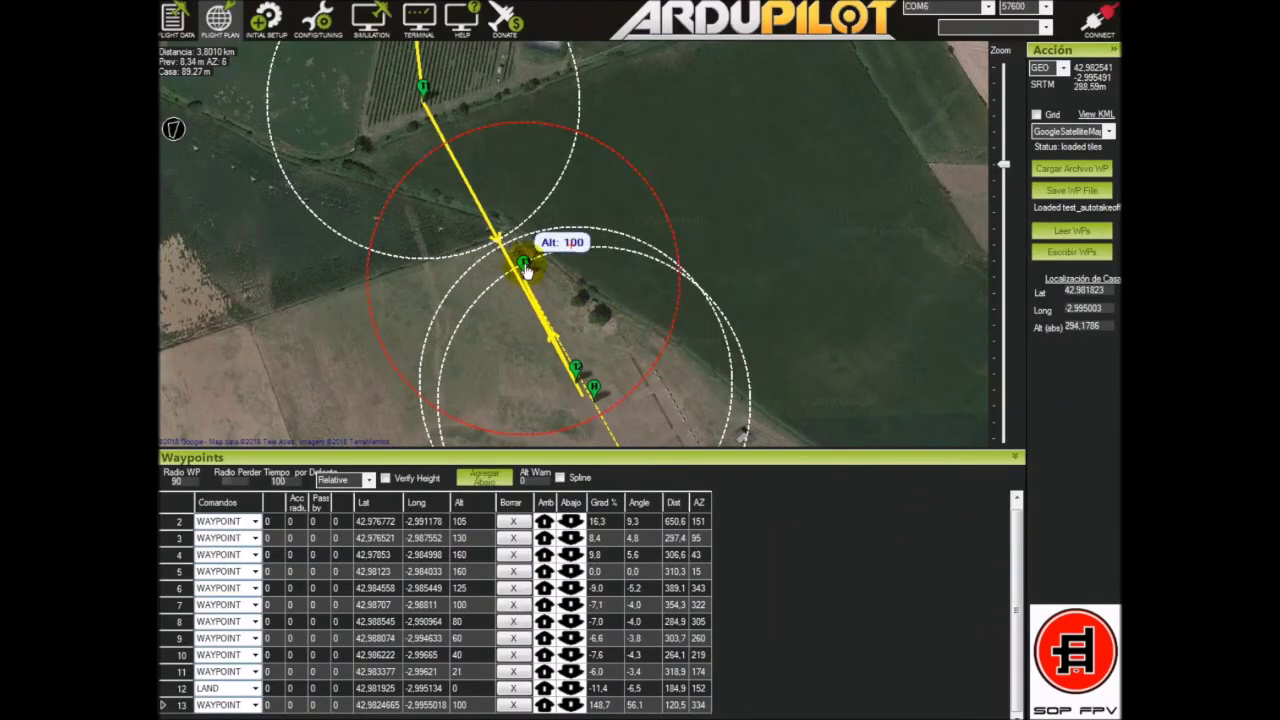
Step: Delete stray waypoint 13 from the mission and select the altitude of waypoint 11
{"action": "left_click", "coordinate": [353, 706]}
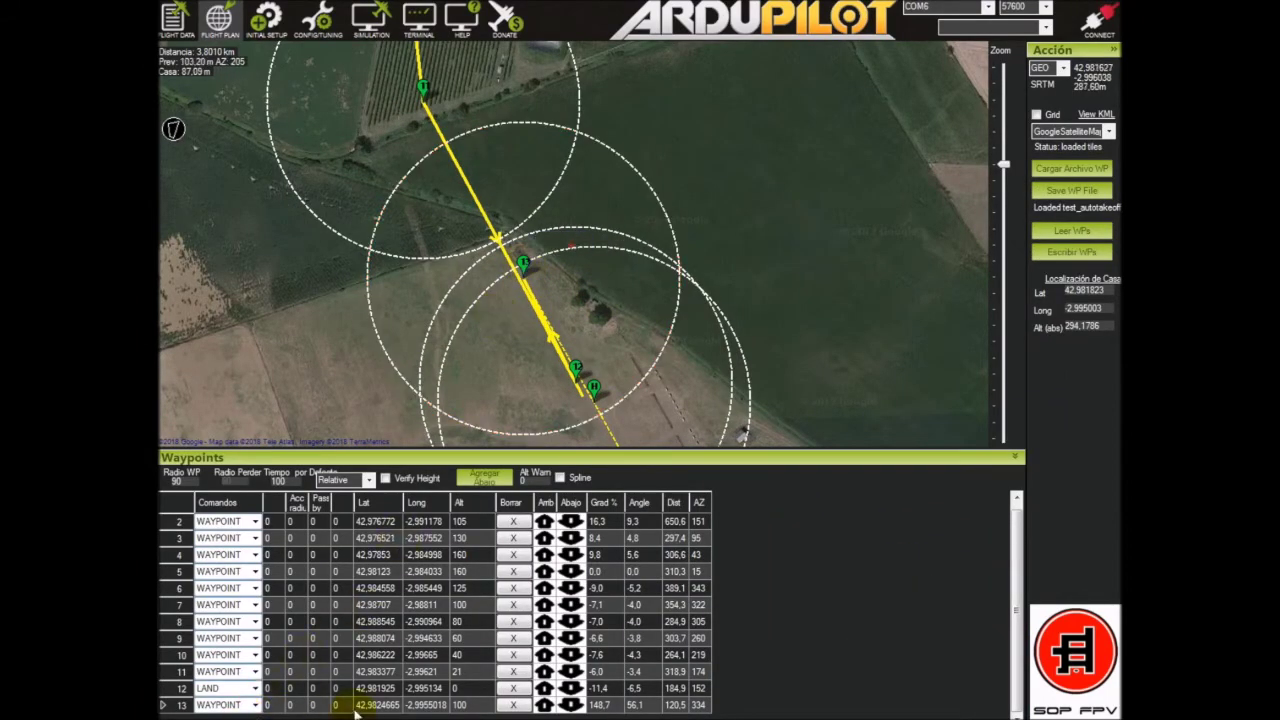
{"action": "left_click", "coordinate": [513, 705]}
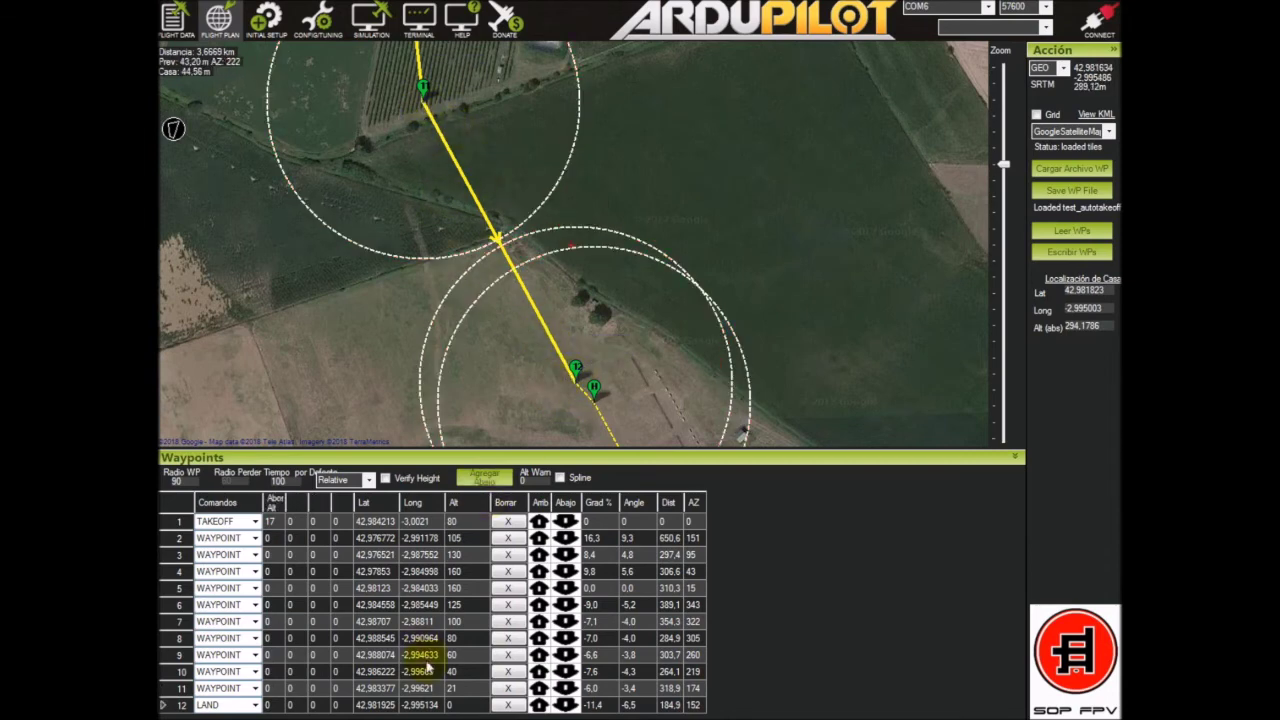
{"action": "left_click", "coordinate": [458, 692]}
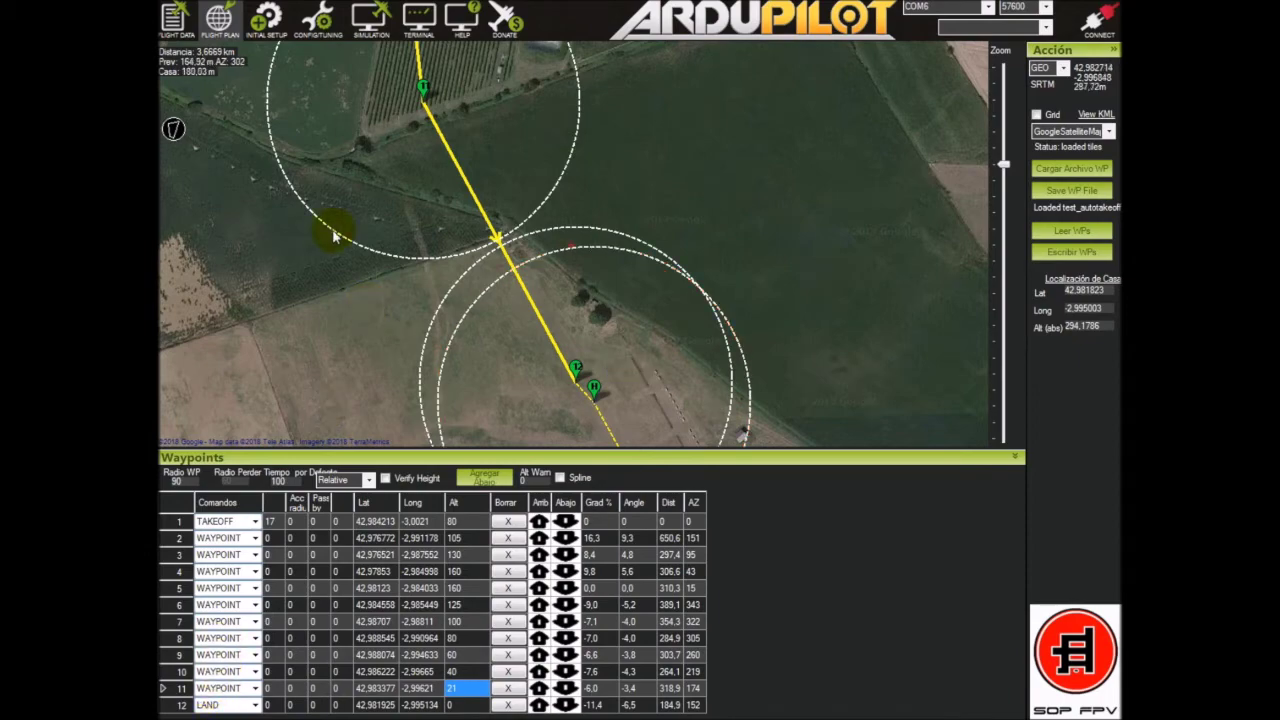
Step: Review the descent to the touchdown point on the glide path diagram in the PDF reader and return to Mission Planner
{"action": "key", "text": "super+Tab"}
{"action": "key", "text": "super+Tab"}
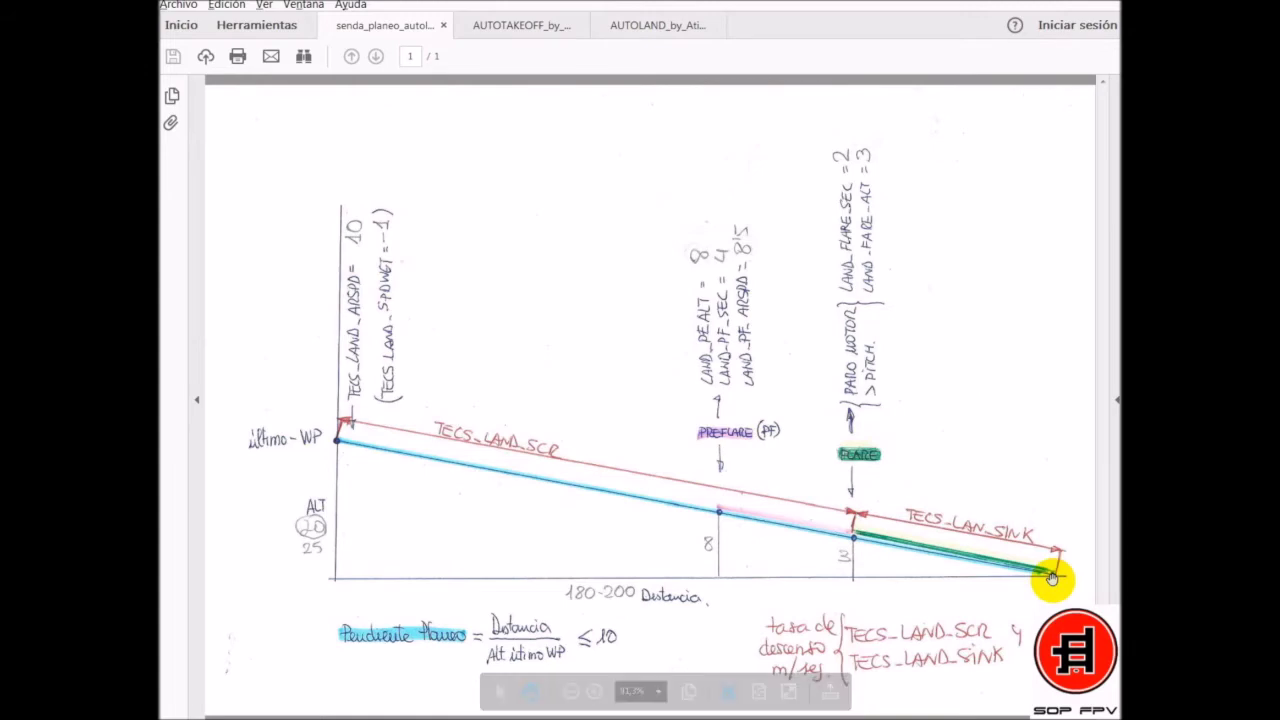
{"action": "key", "text": "super+Tab"}
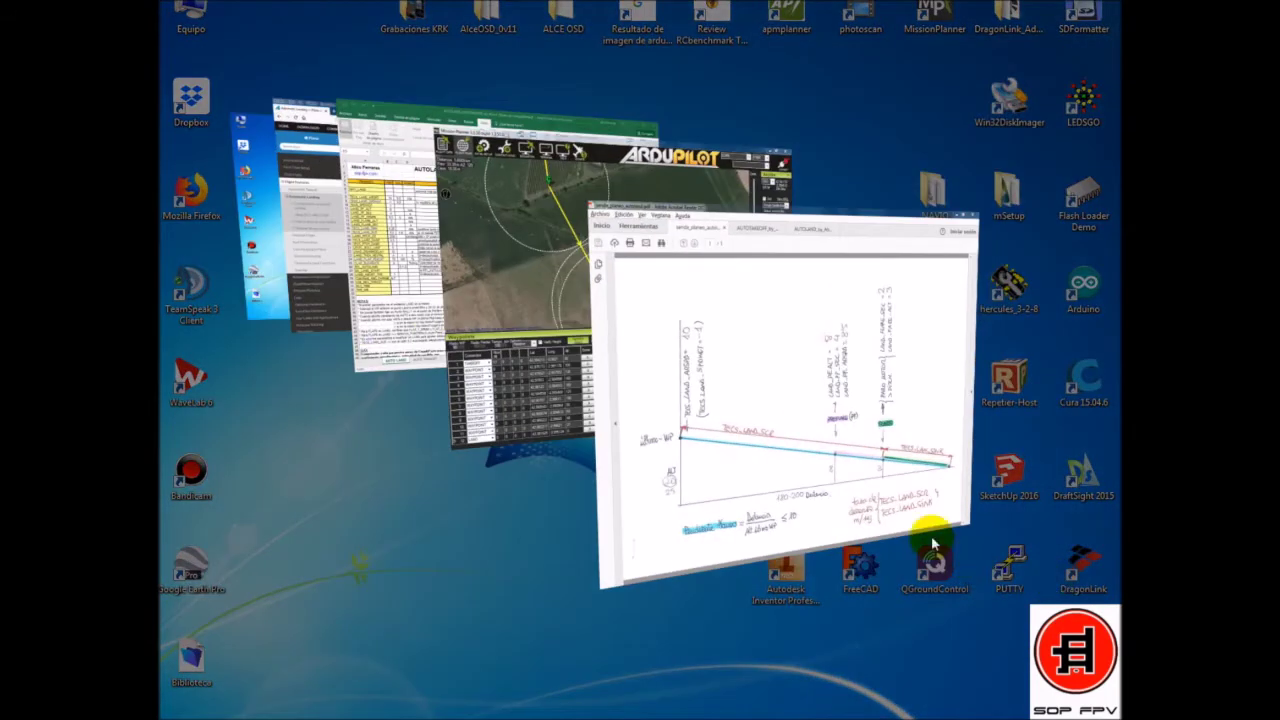
{"action": "key", "text": "super+Tab"}
Step: Review the mission's command list and waypoint 11, and look at the landing area on the map
{"action": "left_click", "coordinate": [826, 496]}
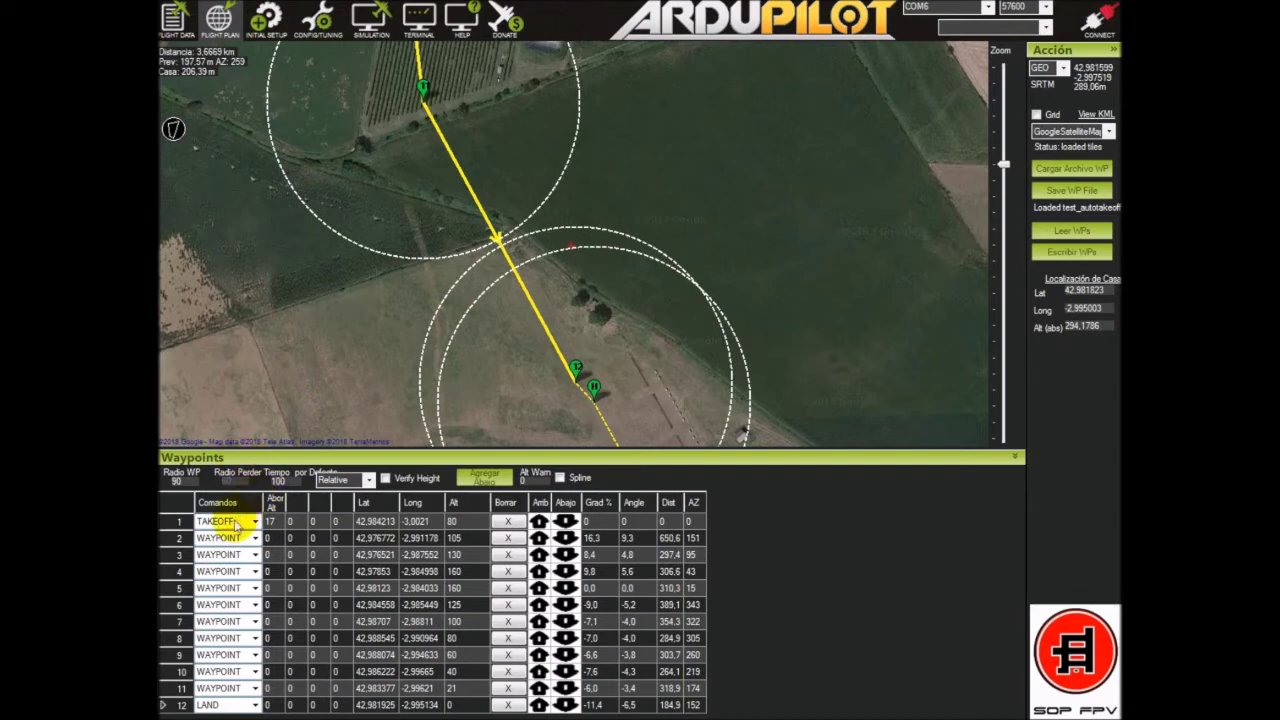
{"action": "left_click", "coordinate": [228, 690]}
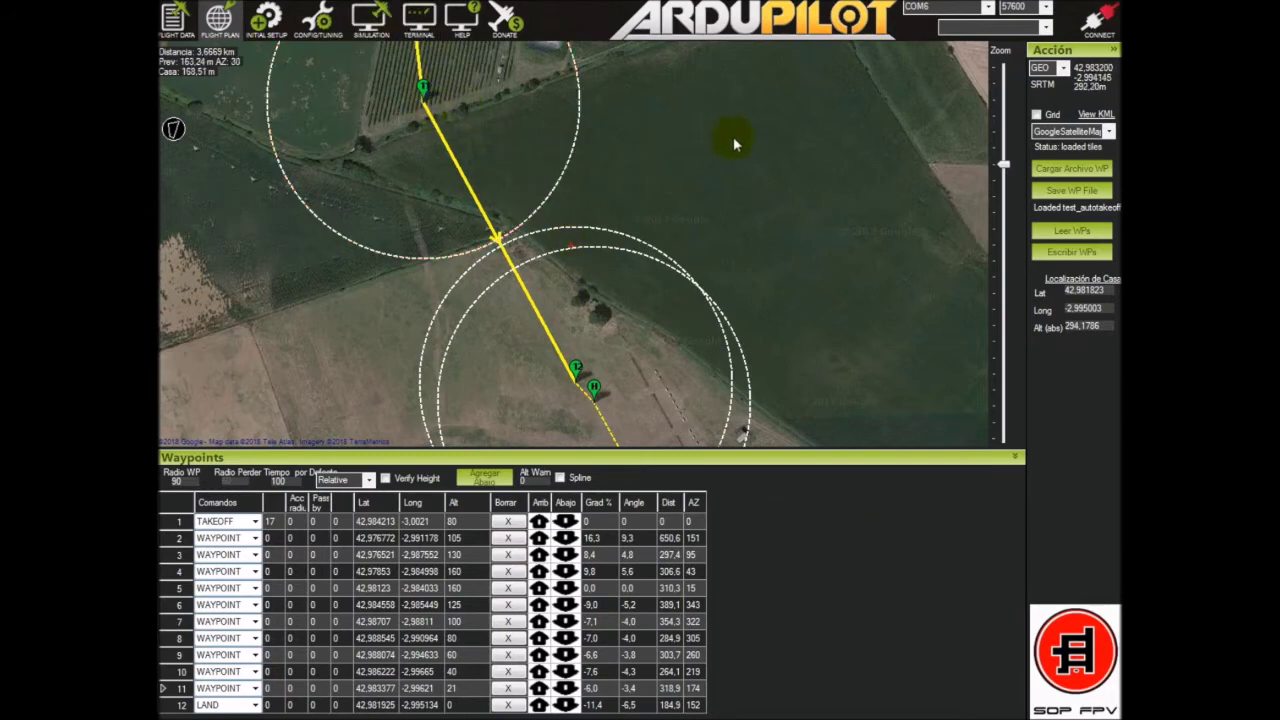
{"action": "left_click_drag", "start_coordinate": [1001, 163], "coordinate": [1001, 192]}
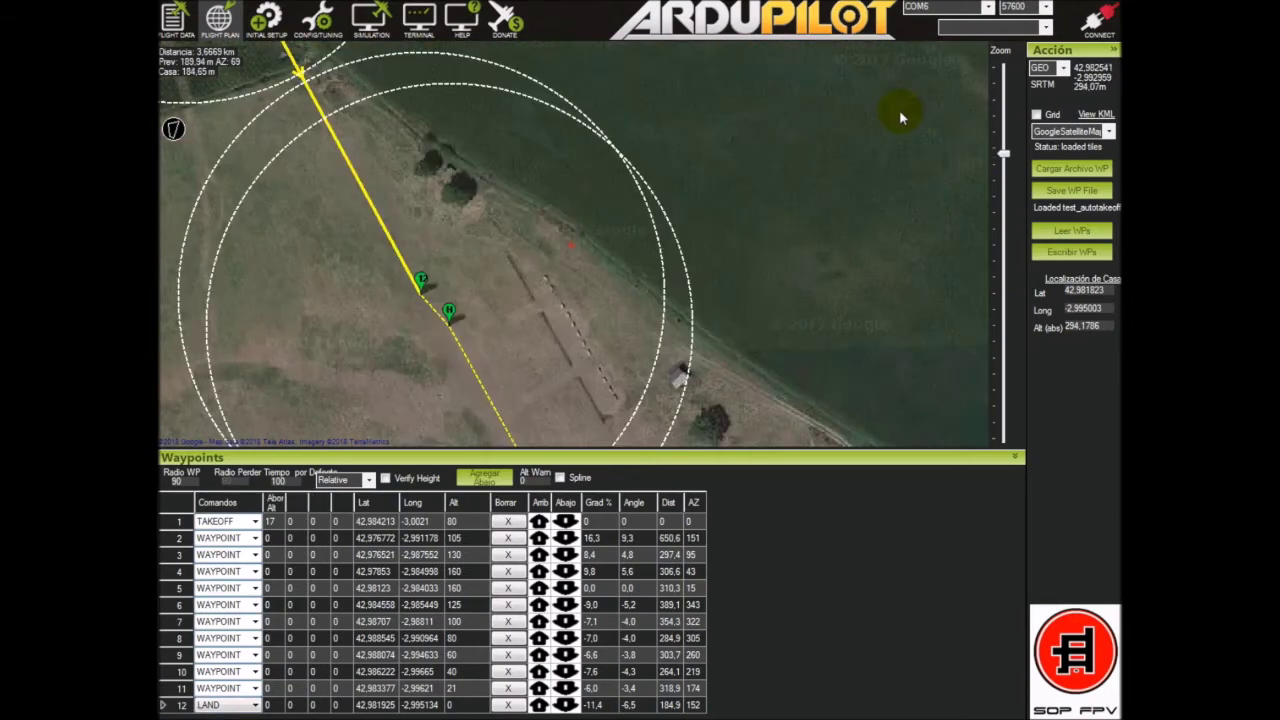
Step: Switch to the PDF reader and compare TECS_LAND_ARSPD and TECS_LAND_SPDWGT in the AUTOLANDING CON ARDUPLANE table with the glide path diagram
{"action": "key", "text": "super+Tab"}
{"action": "key", "text": "super+Tab"}
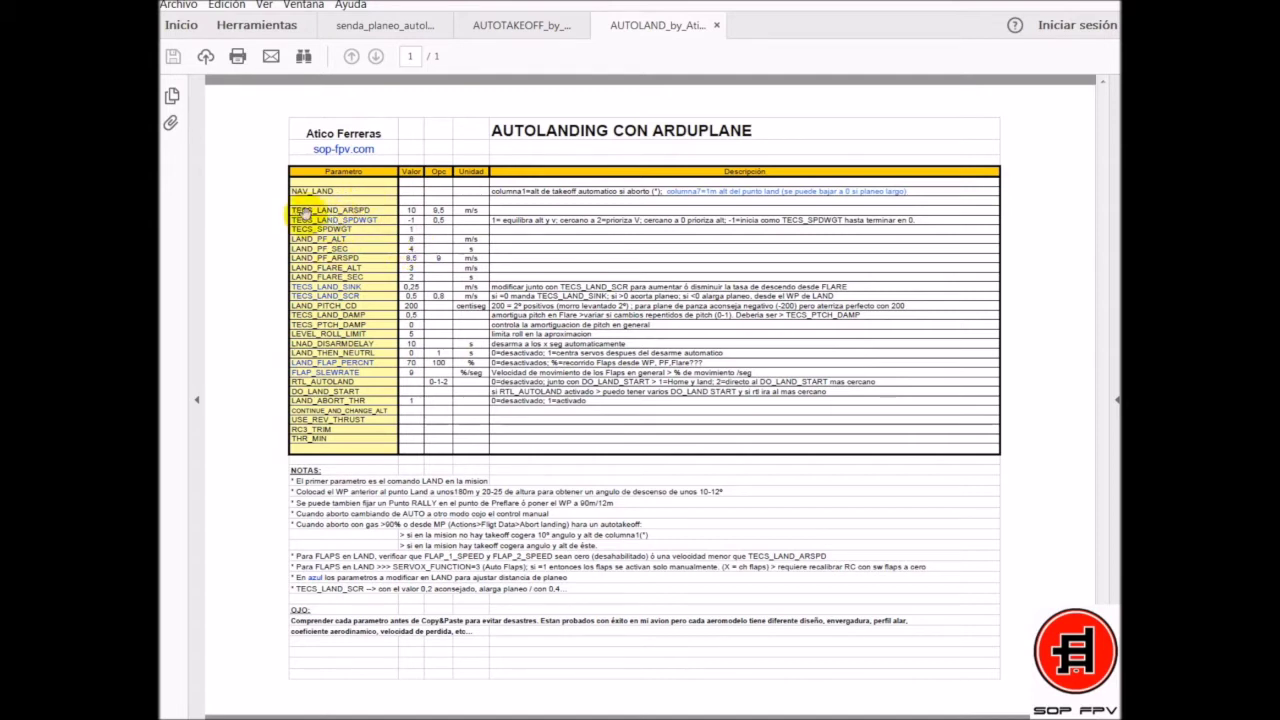
{"action": "left_click", "coordinate": [388, 24]}
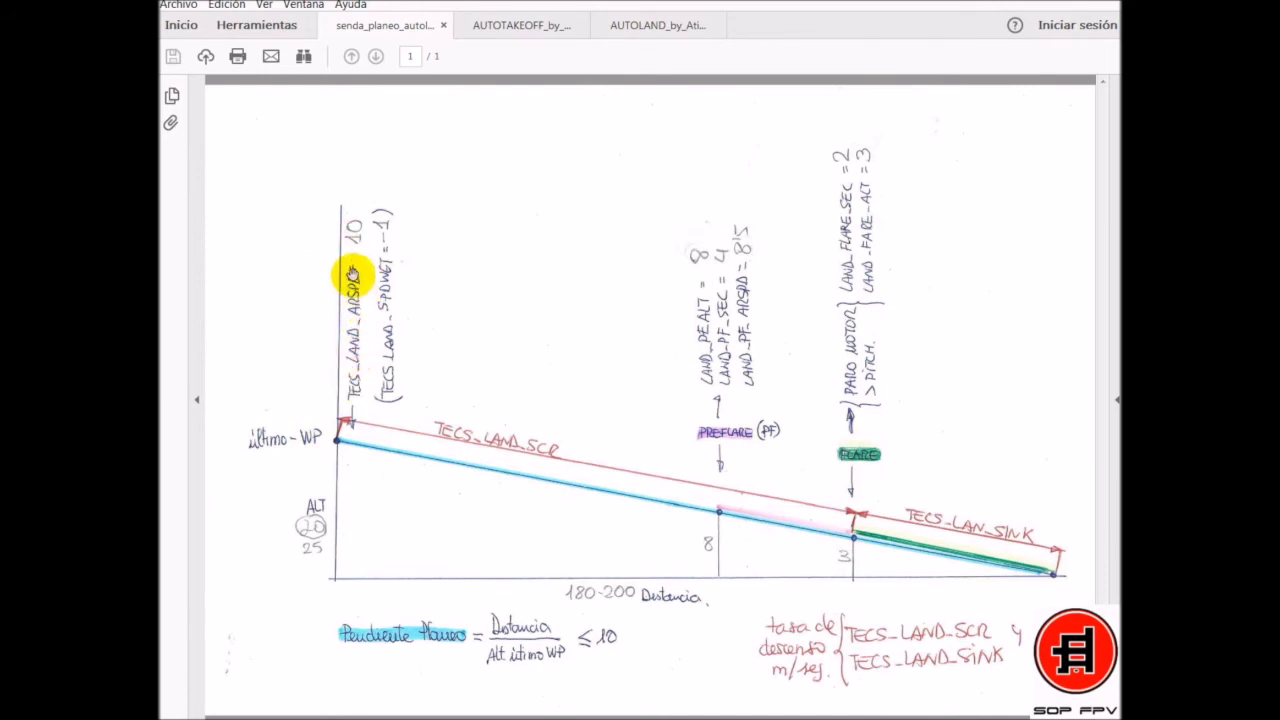
{"action": "left_click", "coordinate": [672, 26]}
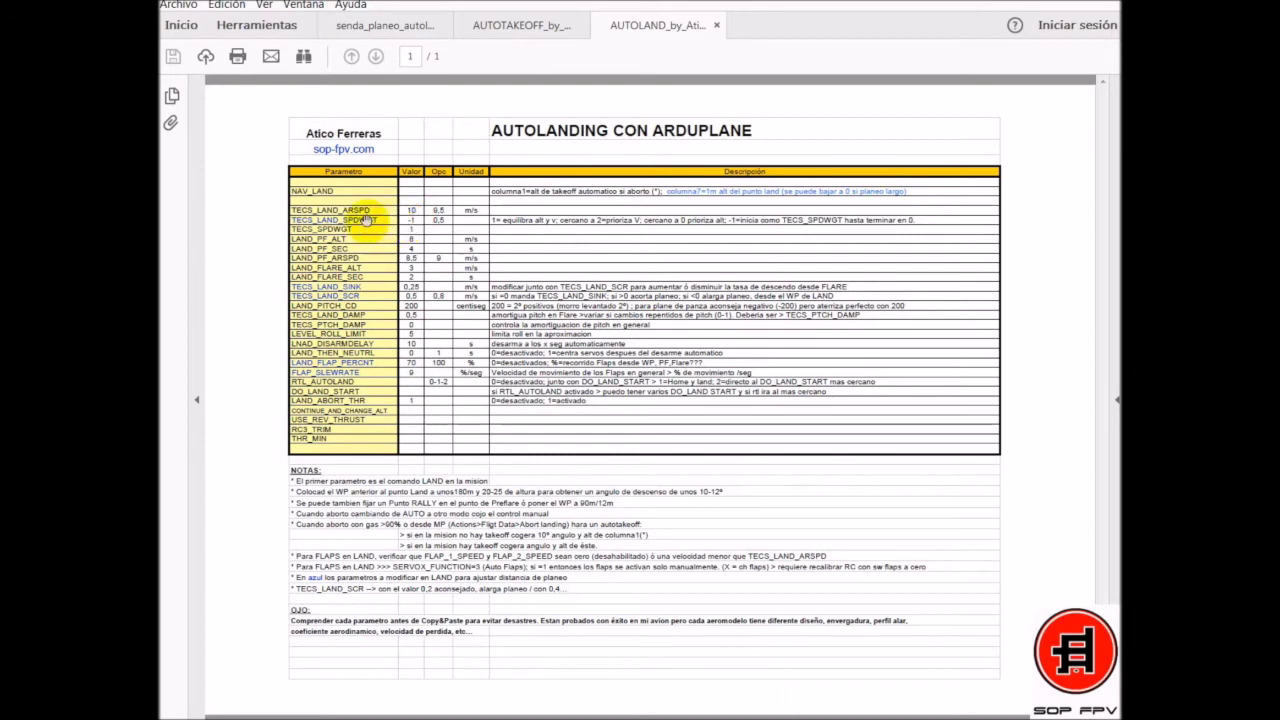
{"action": "left_click", "coordinate": [378, 26]}
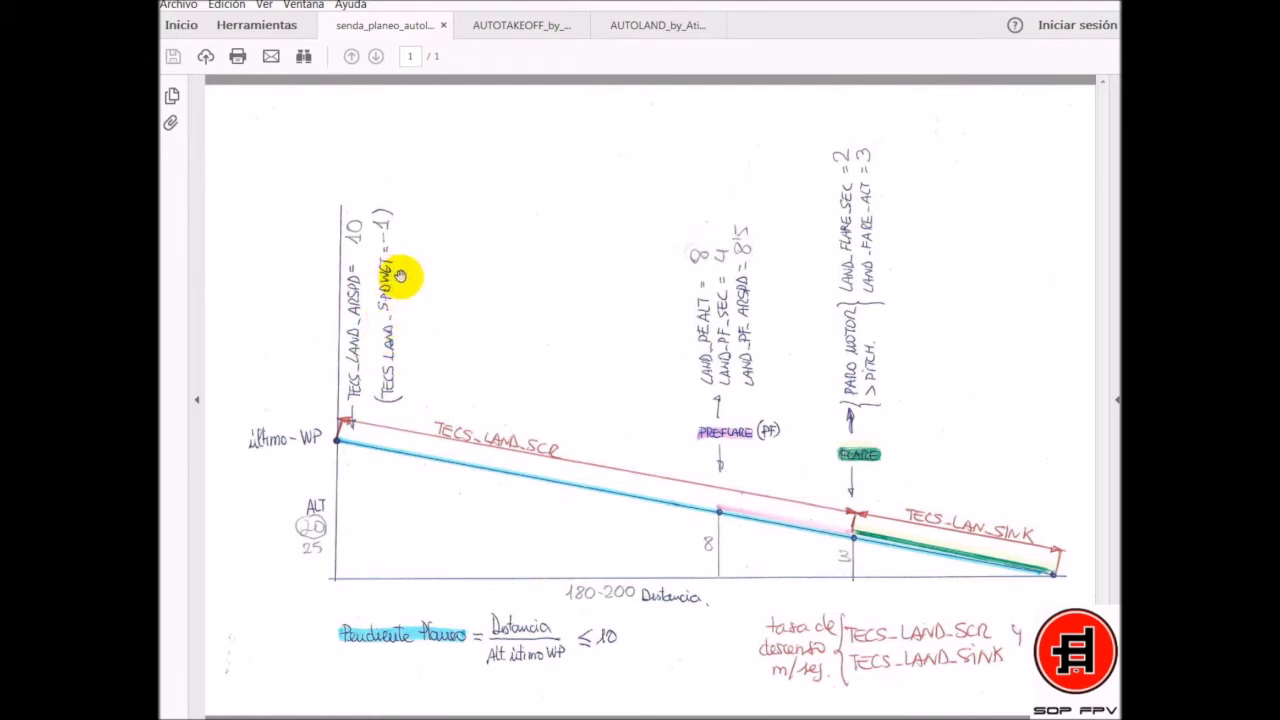
{"action": "left_click", "coordinate": [634, 28]}
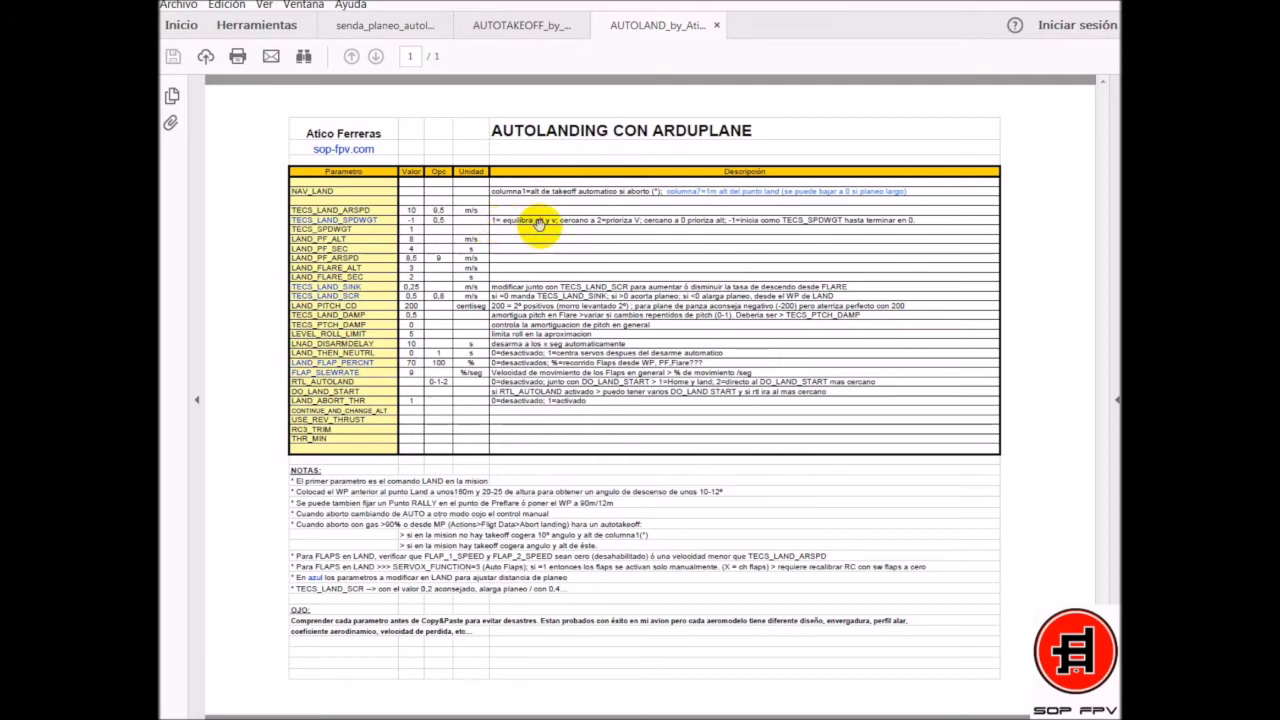
Step: Compare the preflare, flare and descent rate parameters on the glide path diagram with their entries in the AUTOLANDING table
{"action": "left_click", "coordinate": [375, 26]}
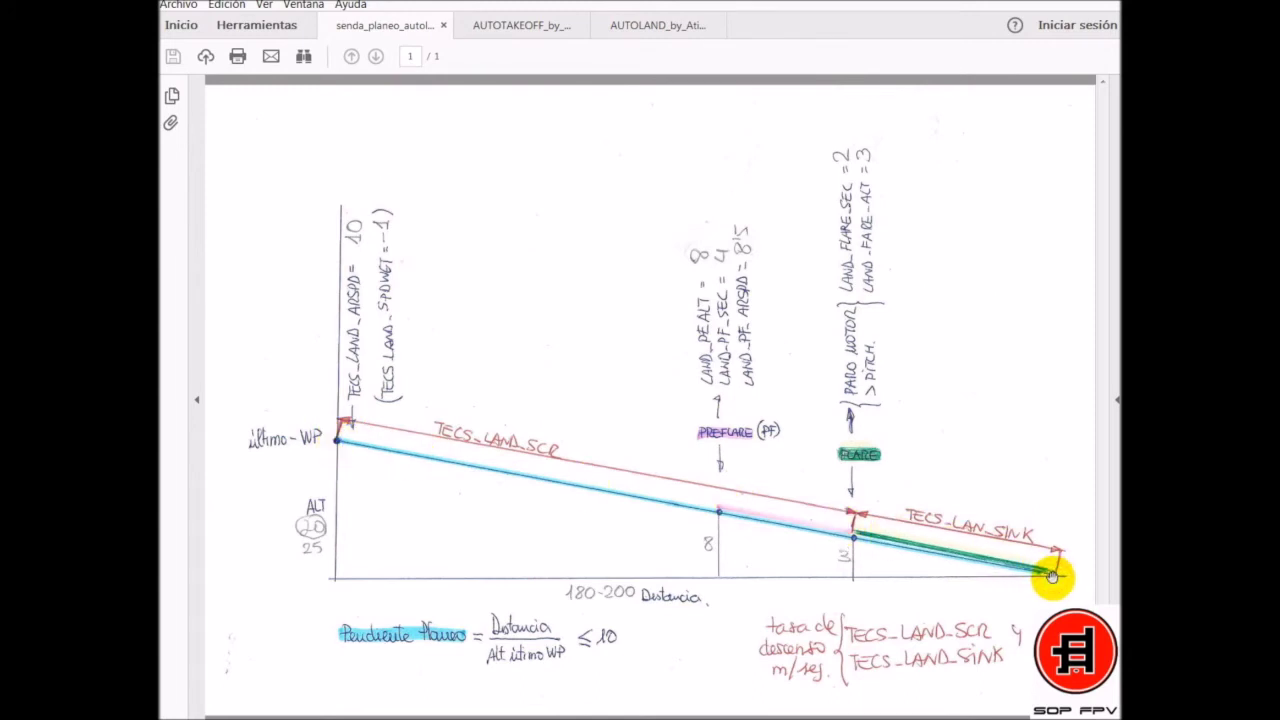
{"action": "left_click", "coordinate": [618, 27]}
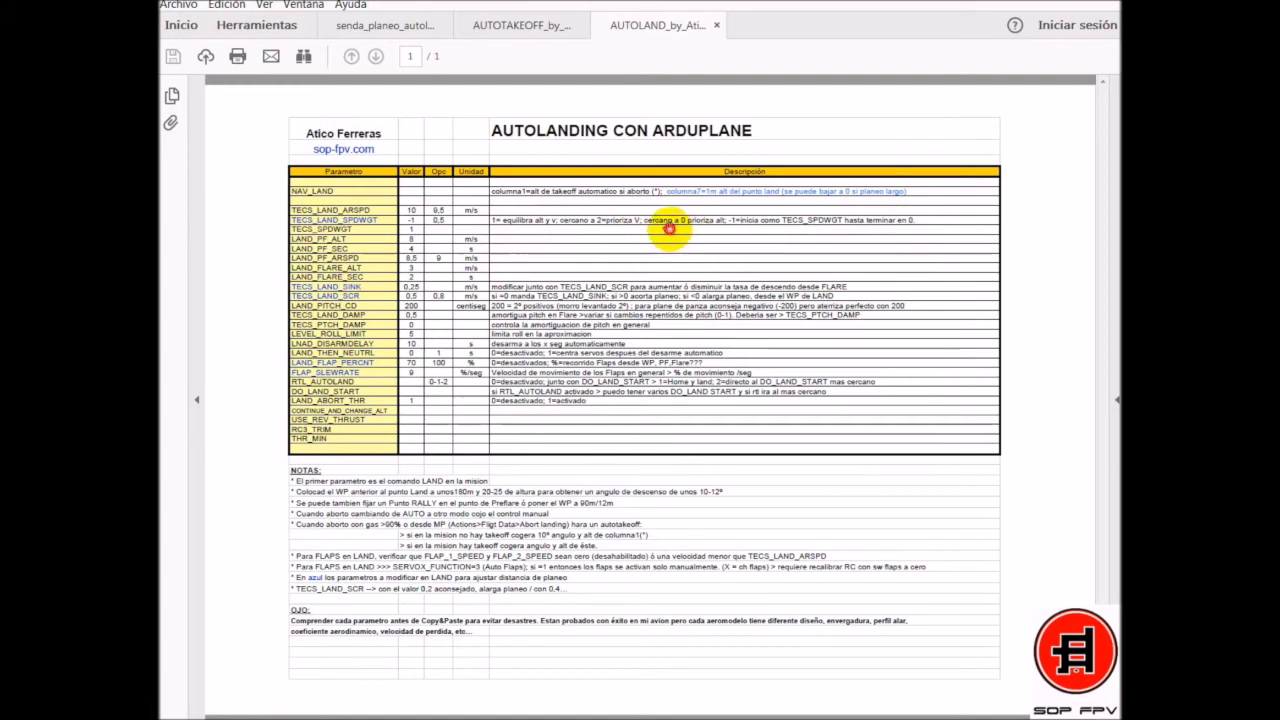
{"action": "left_click", "coordinate": [373, 27]}
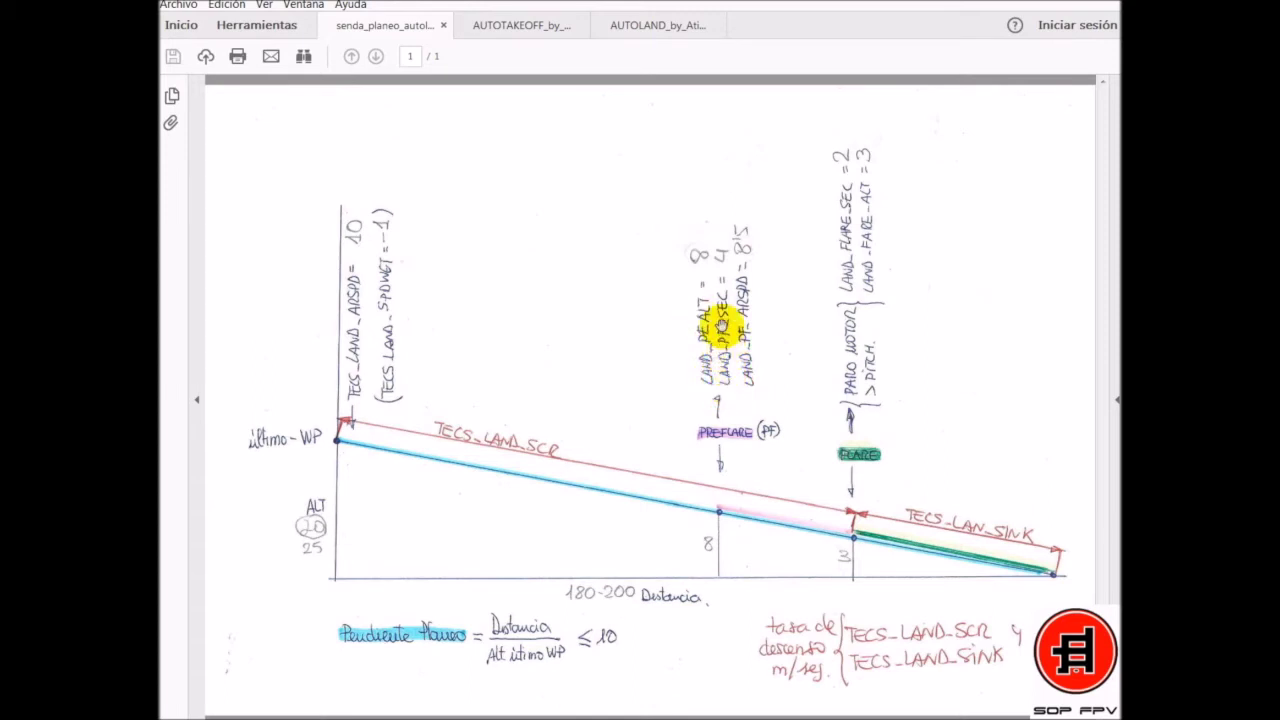
{"action": "left_click", "coordinate": [631, 25]}
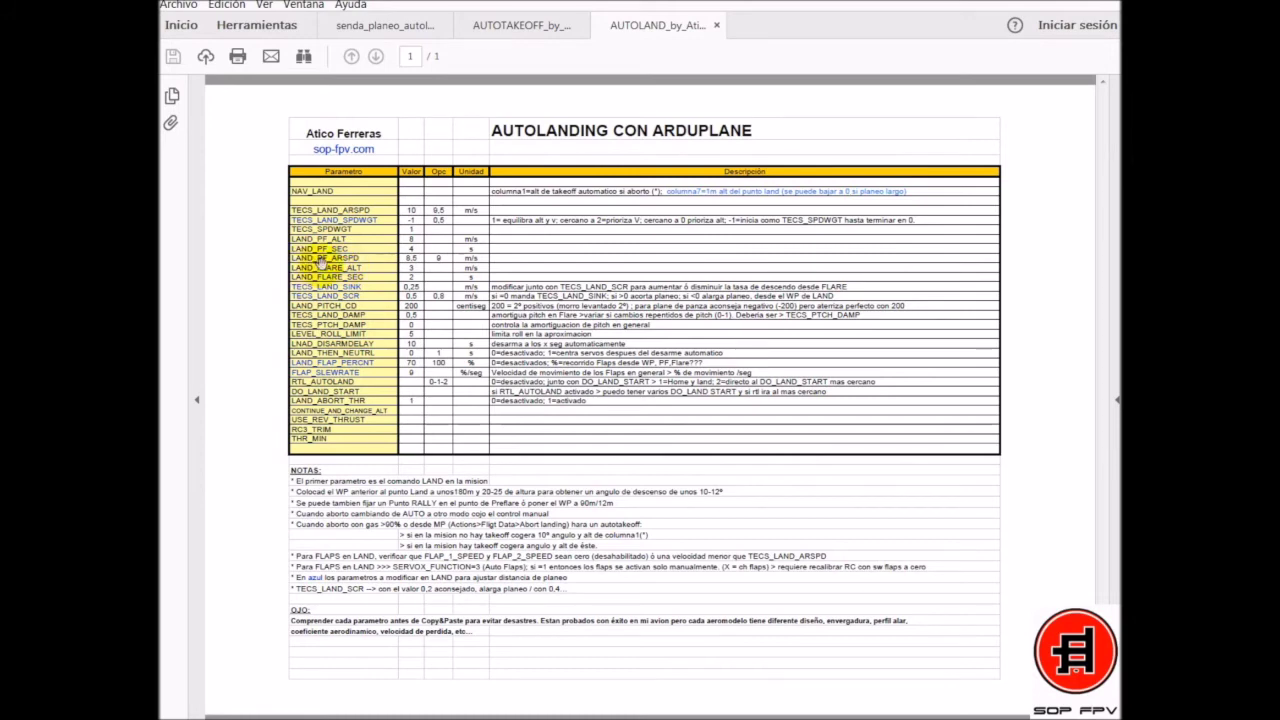
{"action": "left_click", "coordinate": [414, 24]}
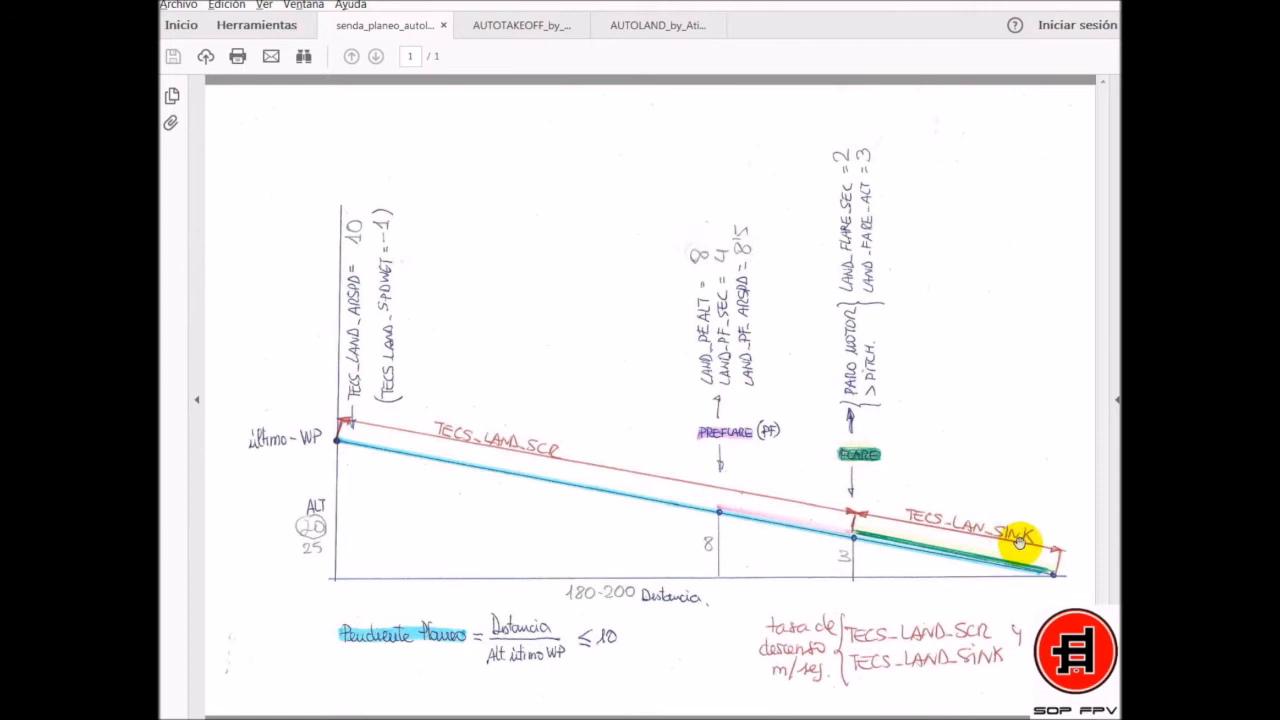
{"action": "left_click", "coordinate": [636, 26]}
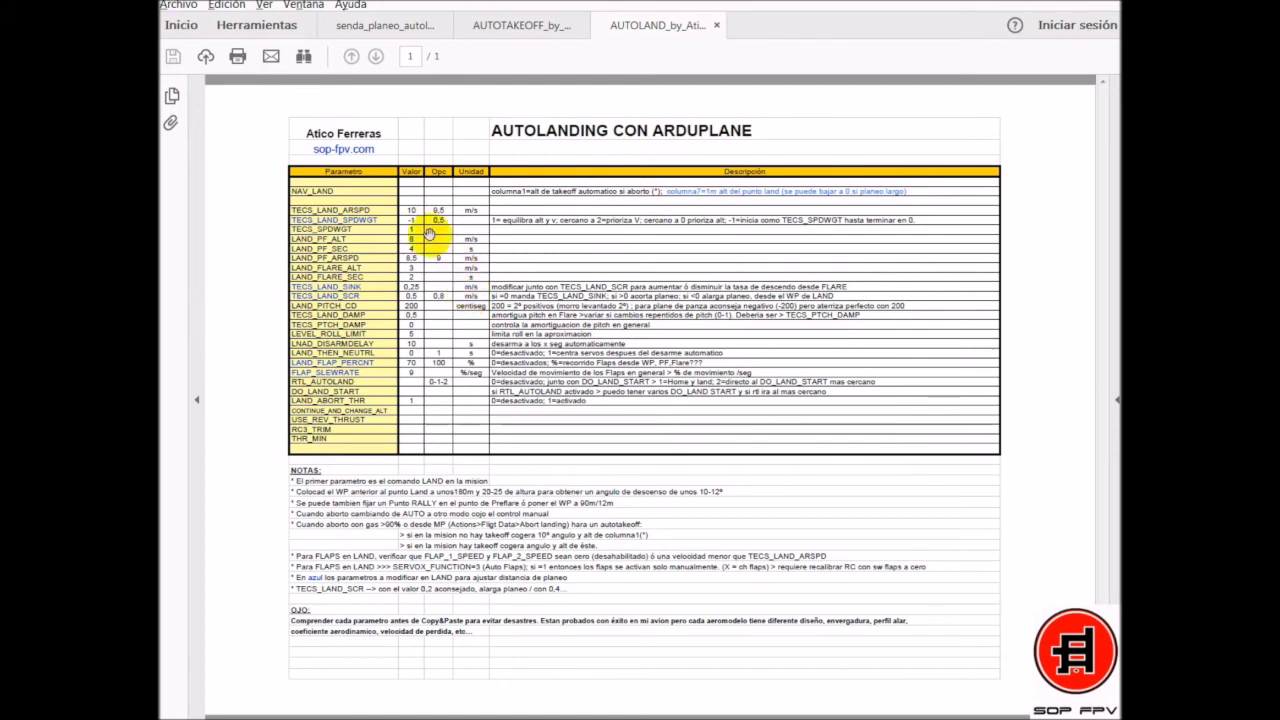
Step: Review the glide path diagram and the AUTOLANDING table down to RTL_AUTOLAND, and switch to the flight plan in Mission Planner
{"action": "left_click", "coordinate": [345, 24]}
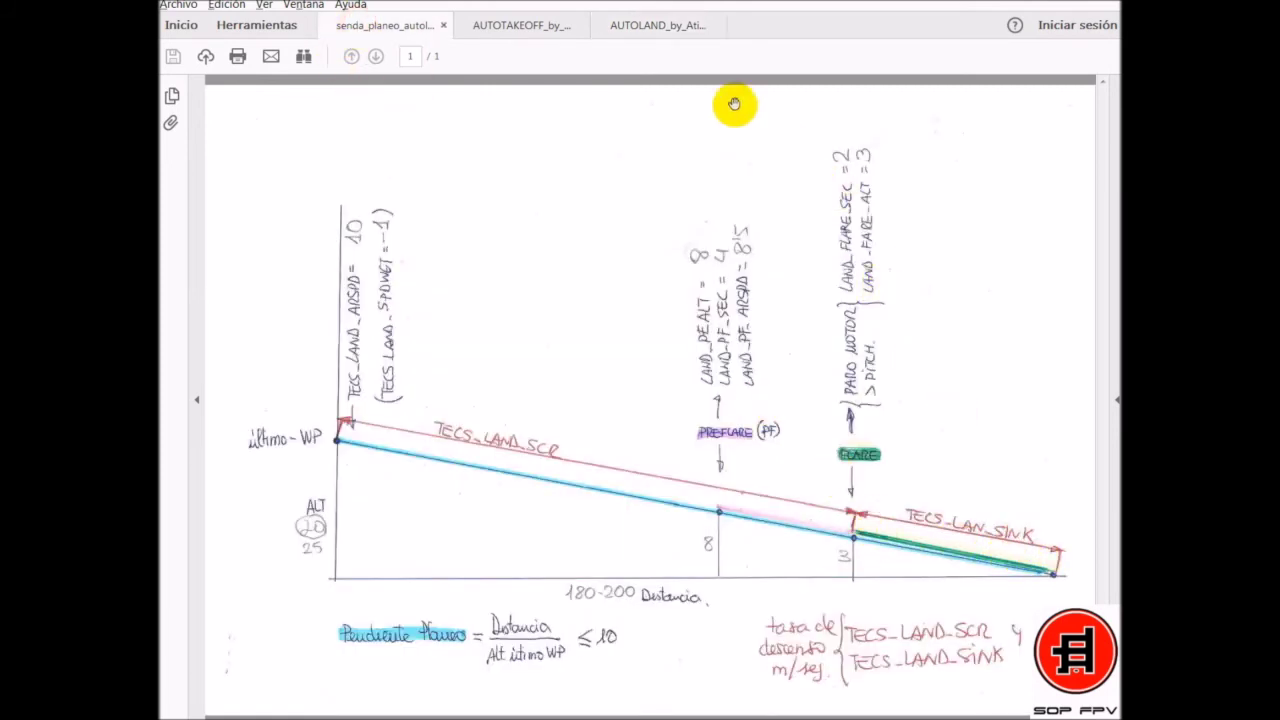
{"action": "left_click", "coordinate": [660, 24]}
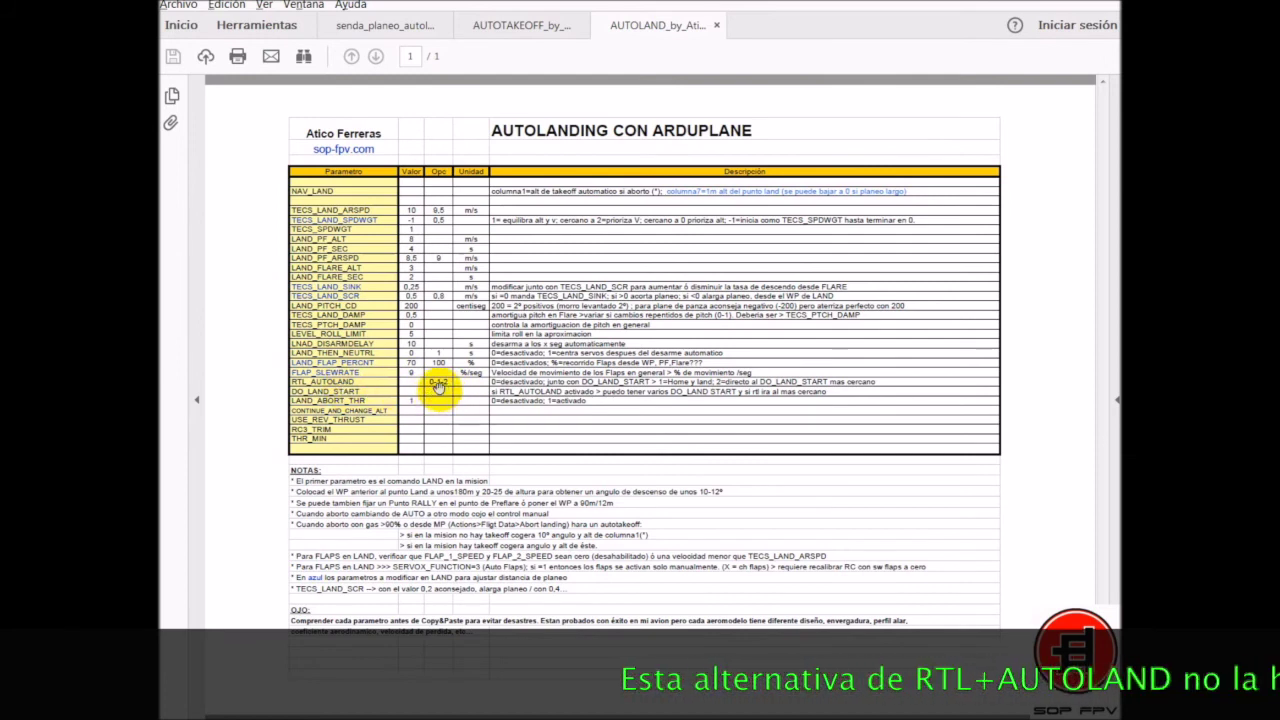
{"action": "key", "text": "super+Tab"}
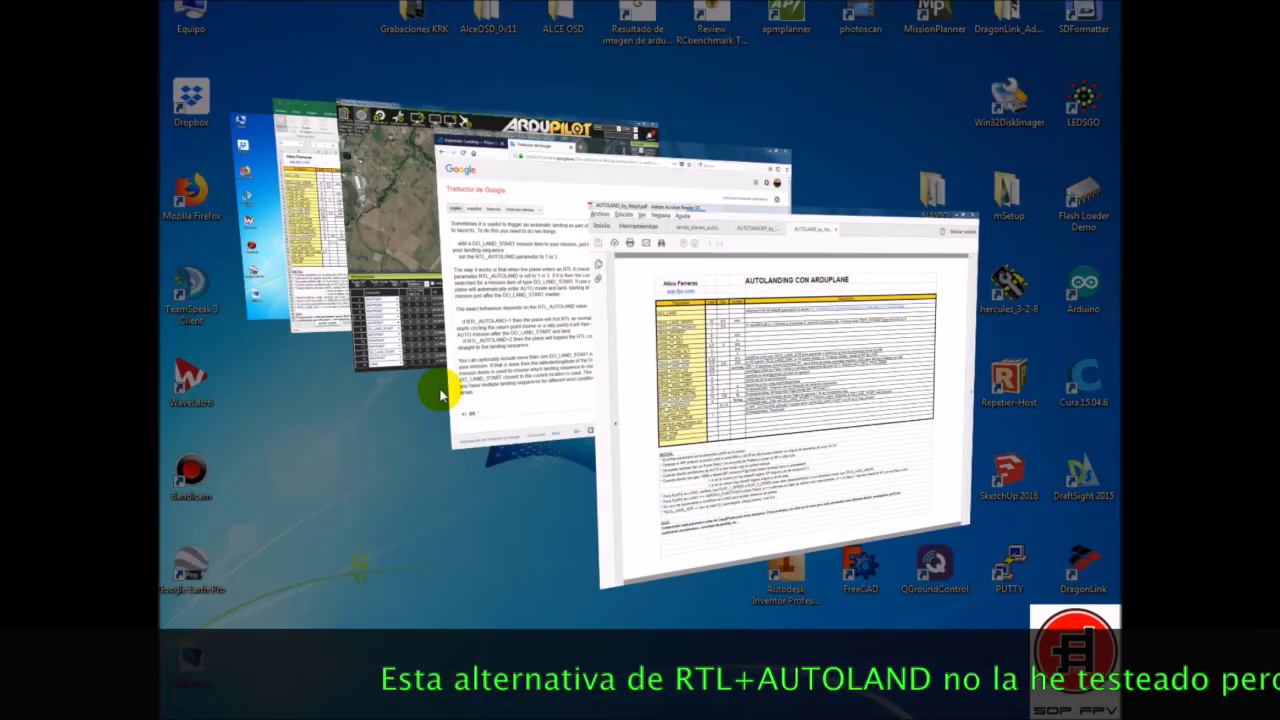
{"action": "key", "text": "Tab"}
{"action": "key", "text": "Tab"}
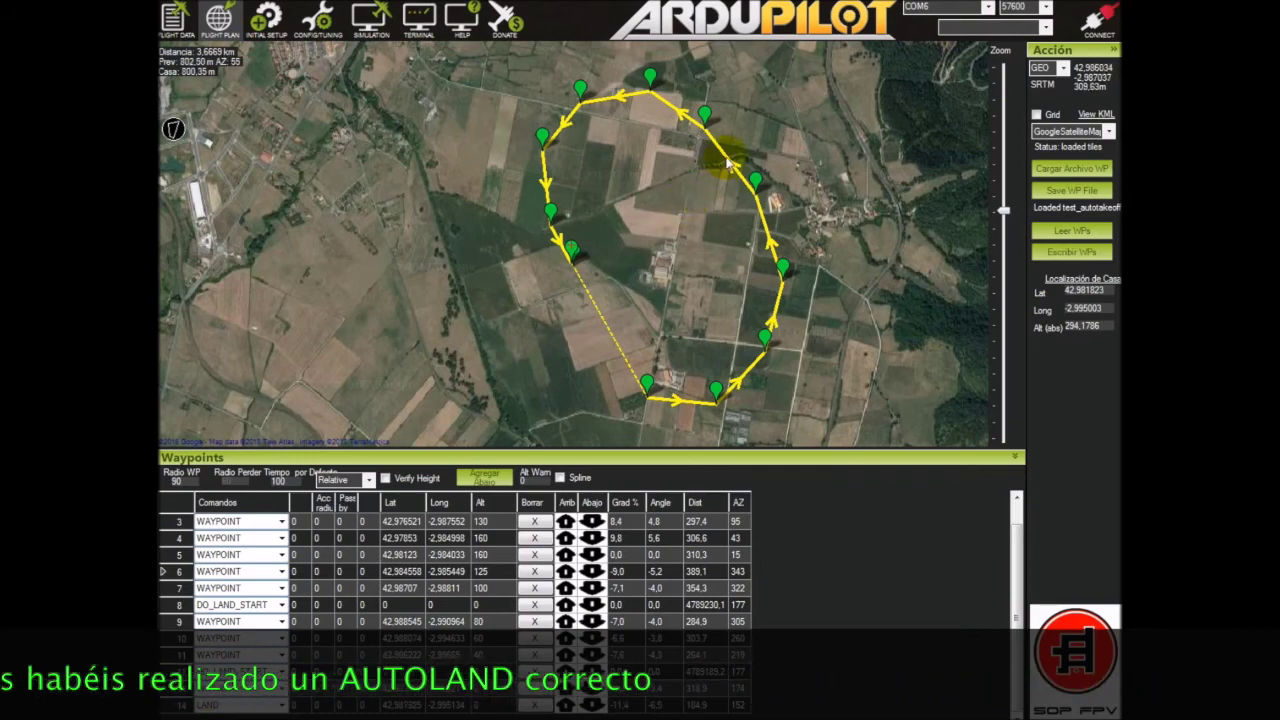
Step: Check the RTL_AUTOLAND options in the PDF reader and return to Mission Planner to look at the final approach on the map
{"action": "key", "text": "super+Tab"}
{"action": "key", "text": "super+Tab"}
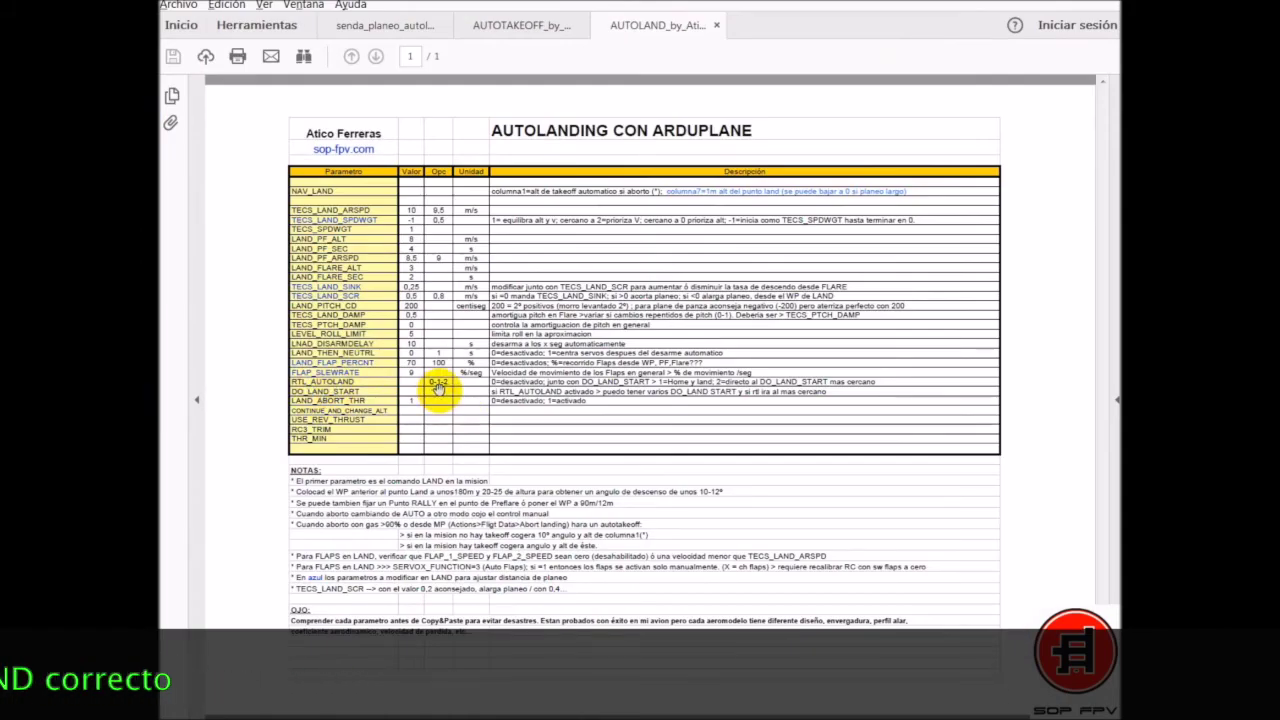
{"action": "key", "text": "super+Tab"}
{"action": "key", "text": "super+Tab"}
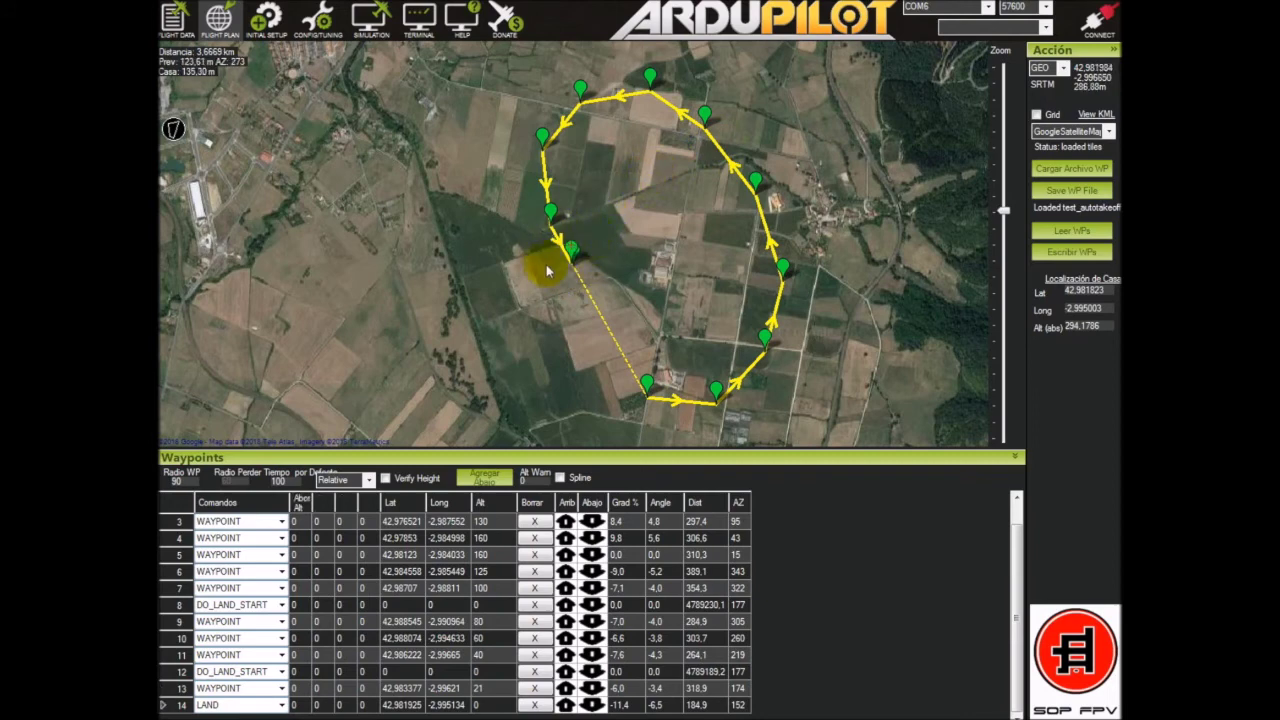
{"action": "mouse_move", "coordinate": [558, 229]}
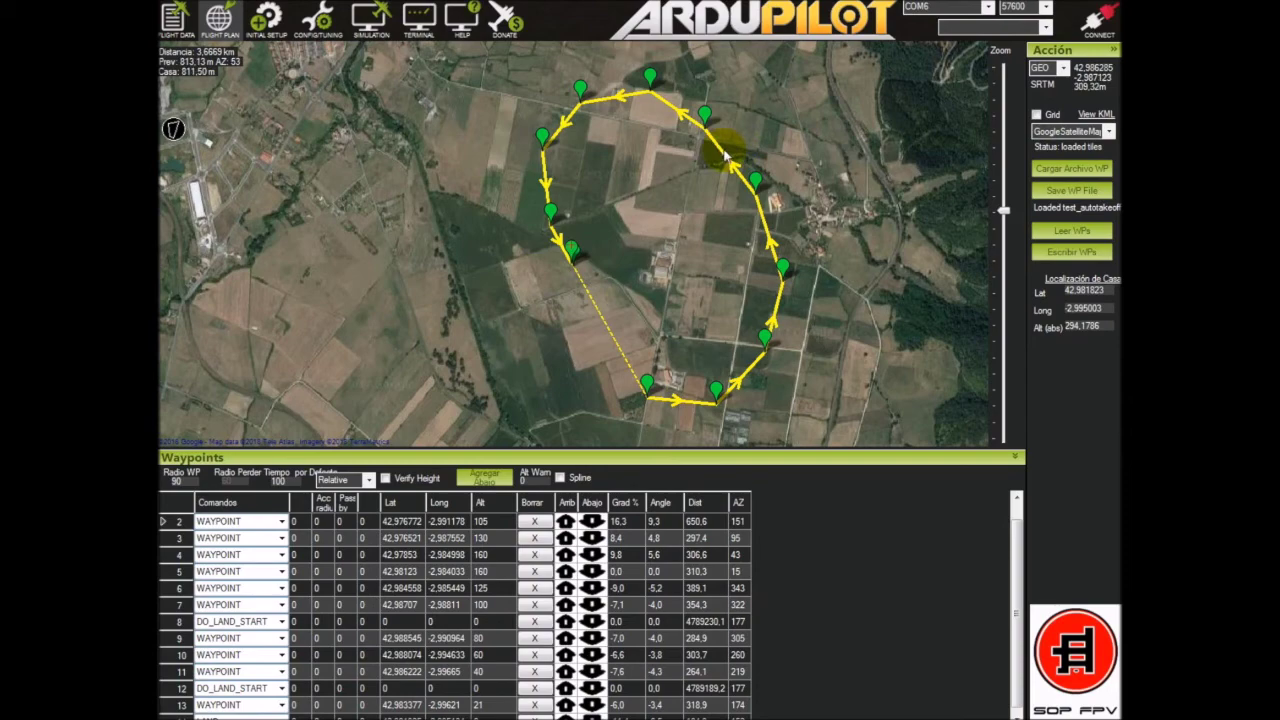
Step: Compare the DO_LAND_START description in the PDF table with the mission's DO_LAND_START and LAND commands in Mission Planner
{"action": "key", "text": "super+Tab"}
{"action": "key", "text": "super+Tab"}
{"action": "key", "text": "super+Tab"}
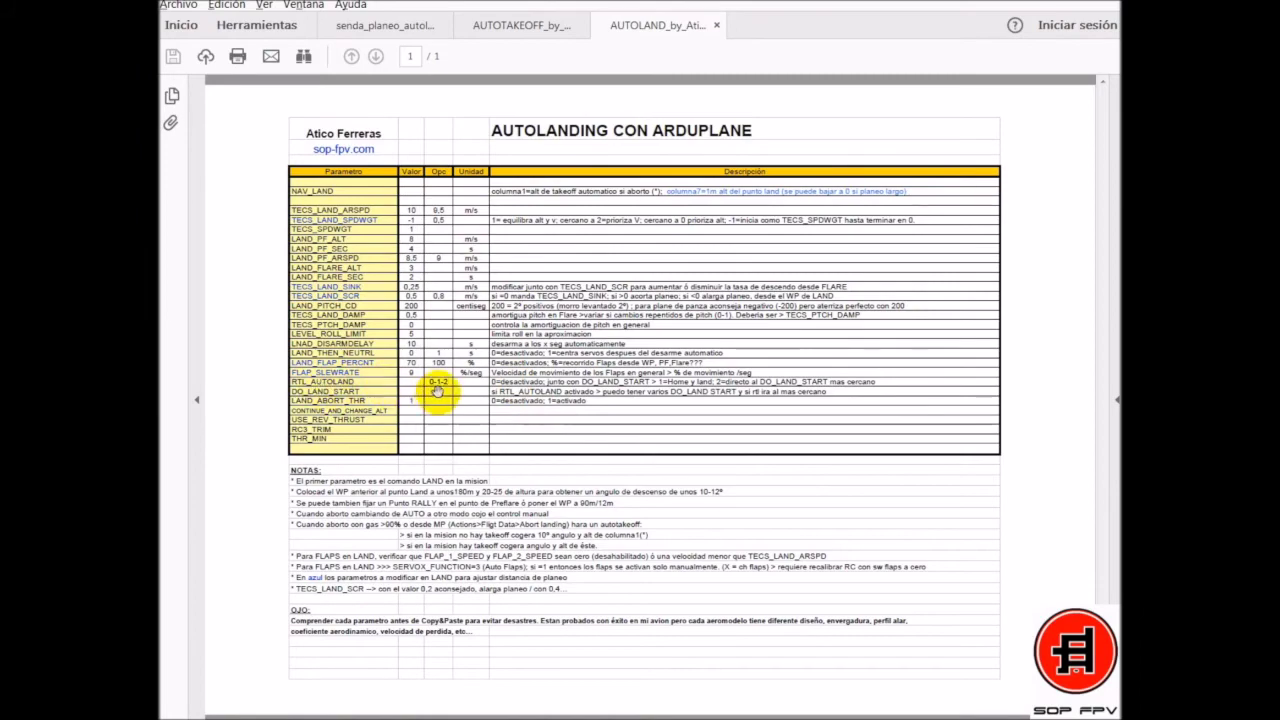
{"action": "key", "text": "super+Tab"}
{"action": "key", "text": "super+Tab"}
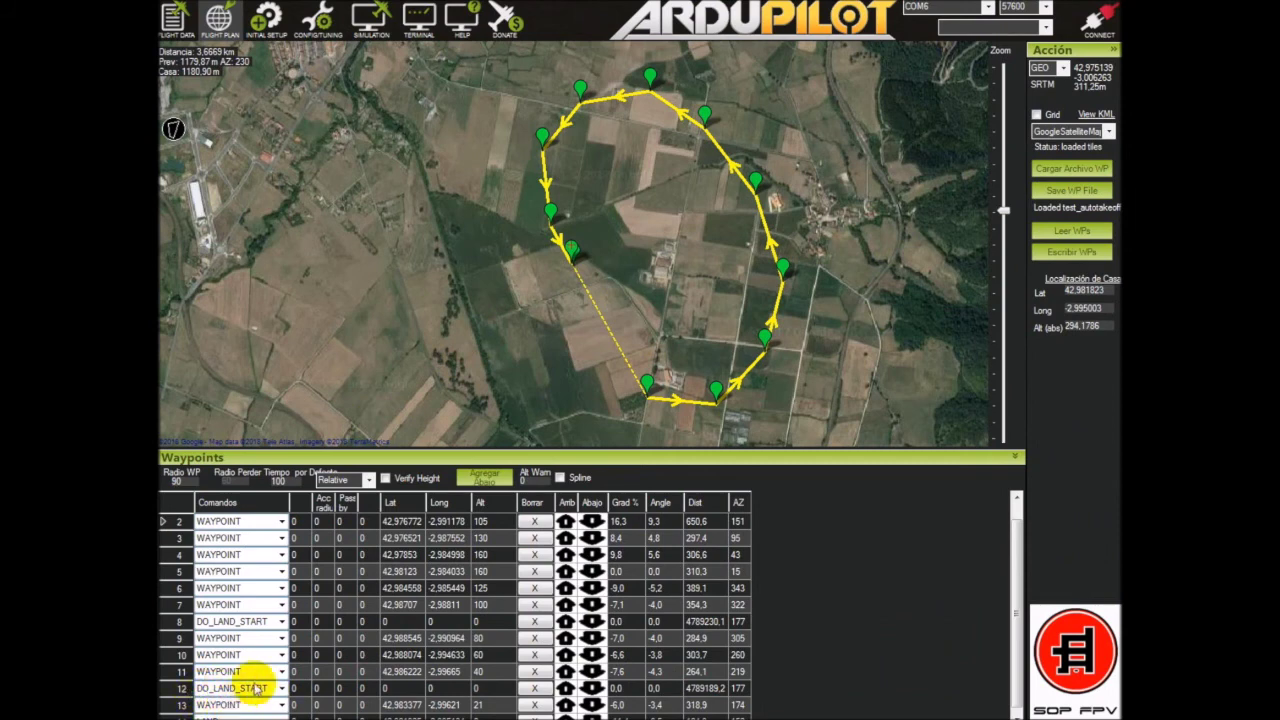
{"action": "scroll", "coordinate": [605, 518], "scroll_direction": "down", "scroll_amount": 1}
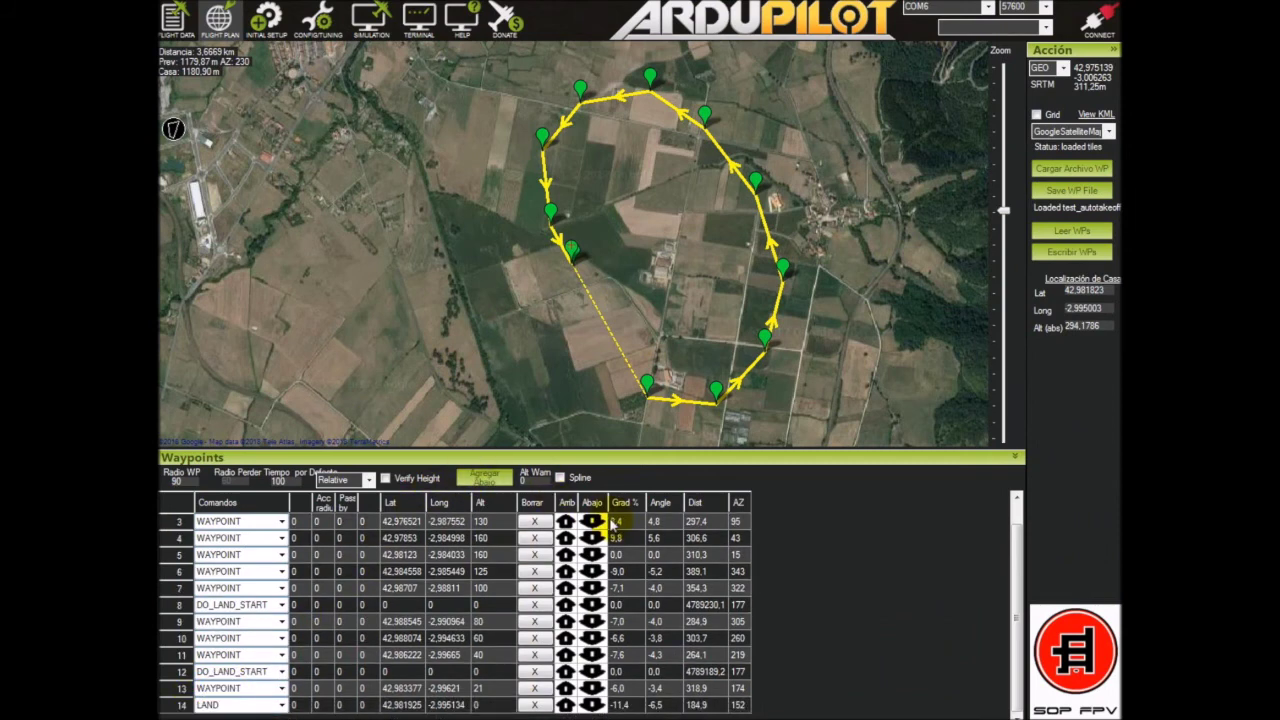
{"action": "left_click", "coordinate": [215, 705]}
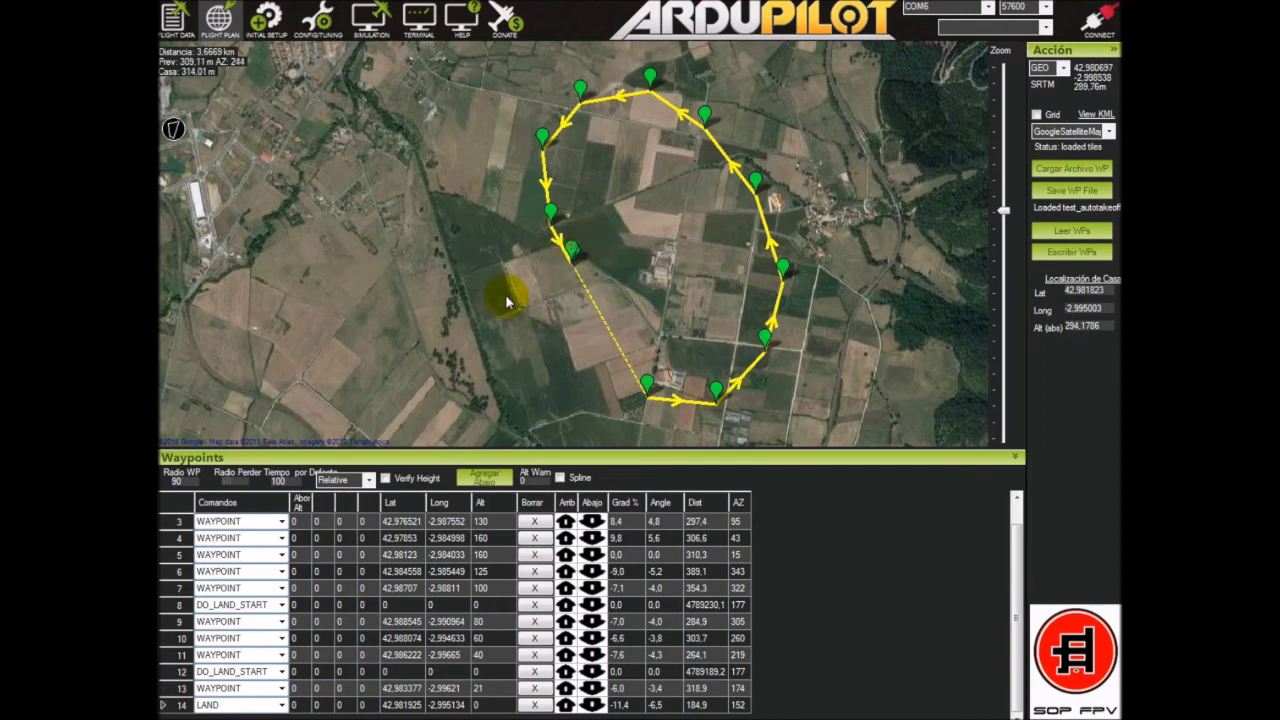
Step: Reread the RTL_AUTOLAND entry in the PDF reader and follow the landing route on Mission Planner's map
{"action": "key", "text": "super+Tab"}
{"action": "key", "text": "Tab"}
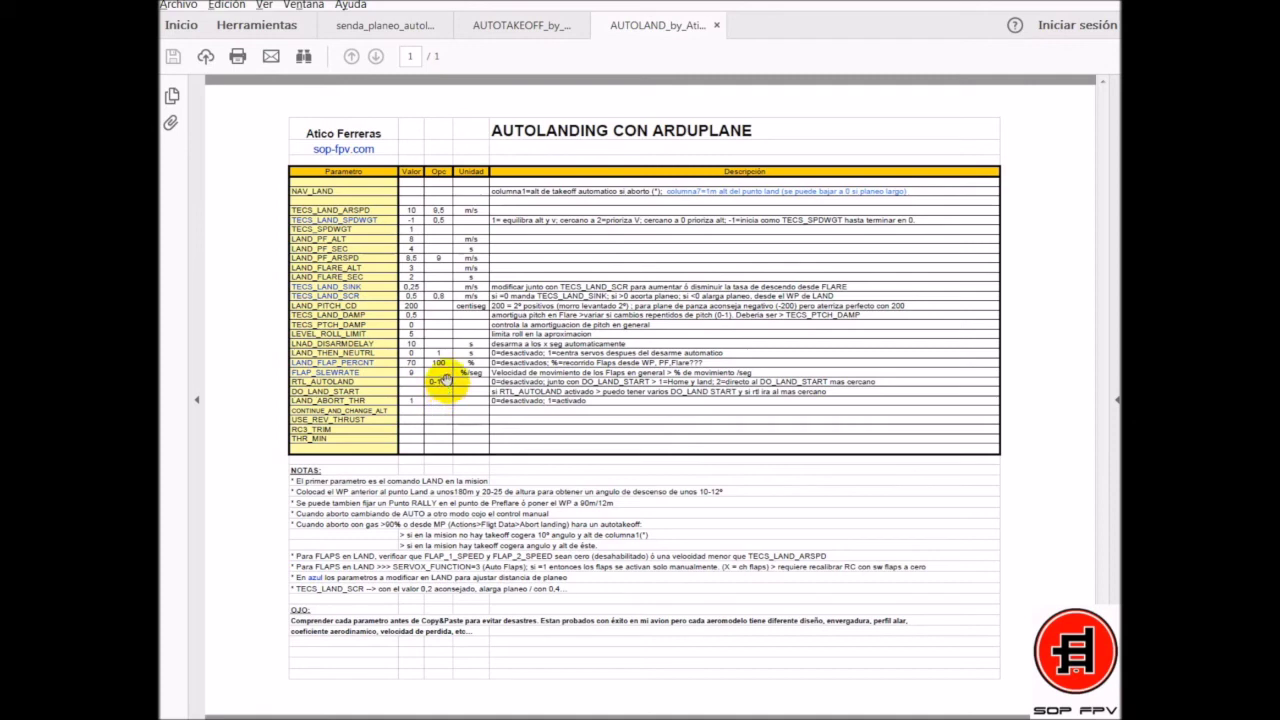
{"action": "key", "text": "super+Tab"}
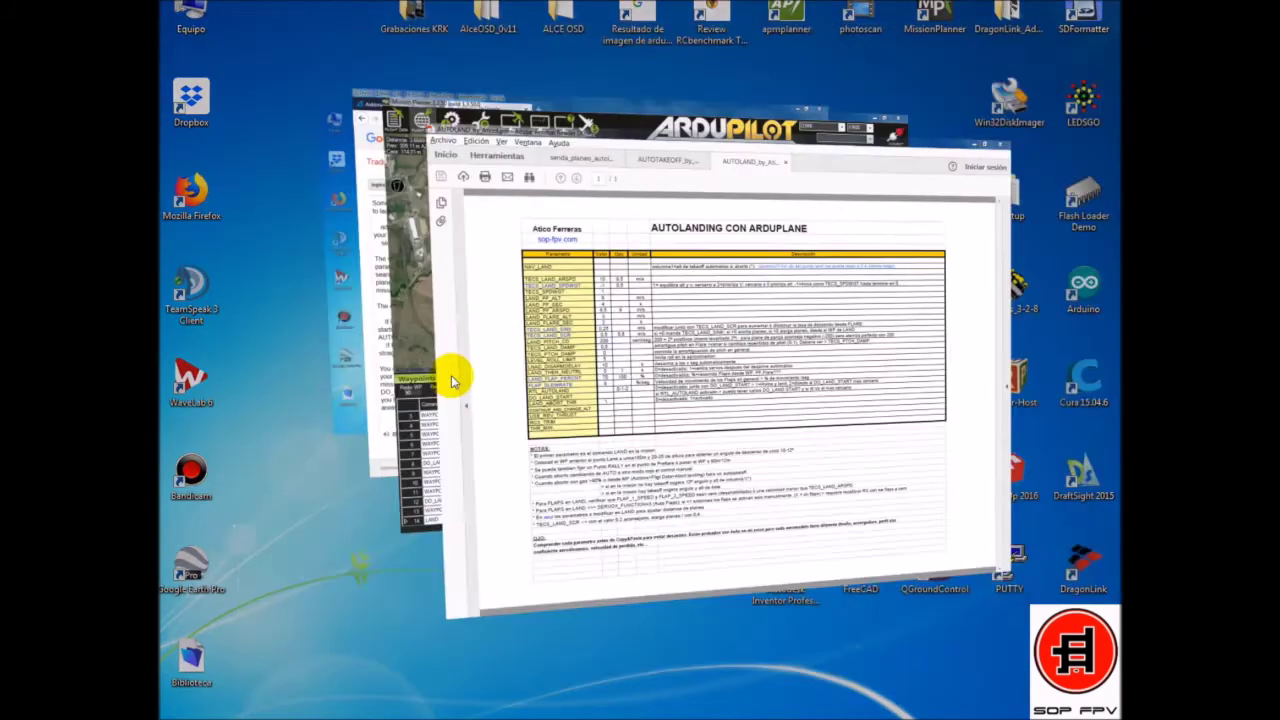
{"action": "key", "text": "Tab"}
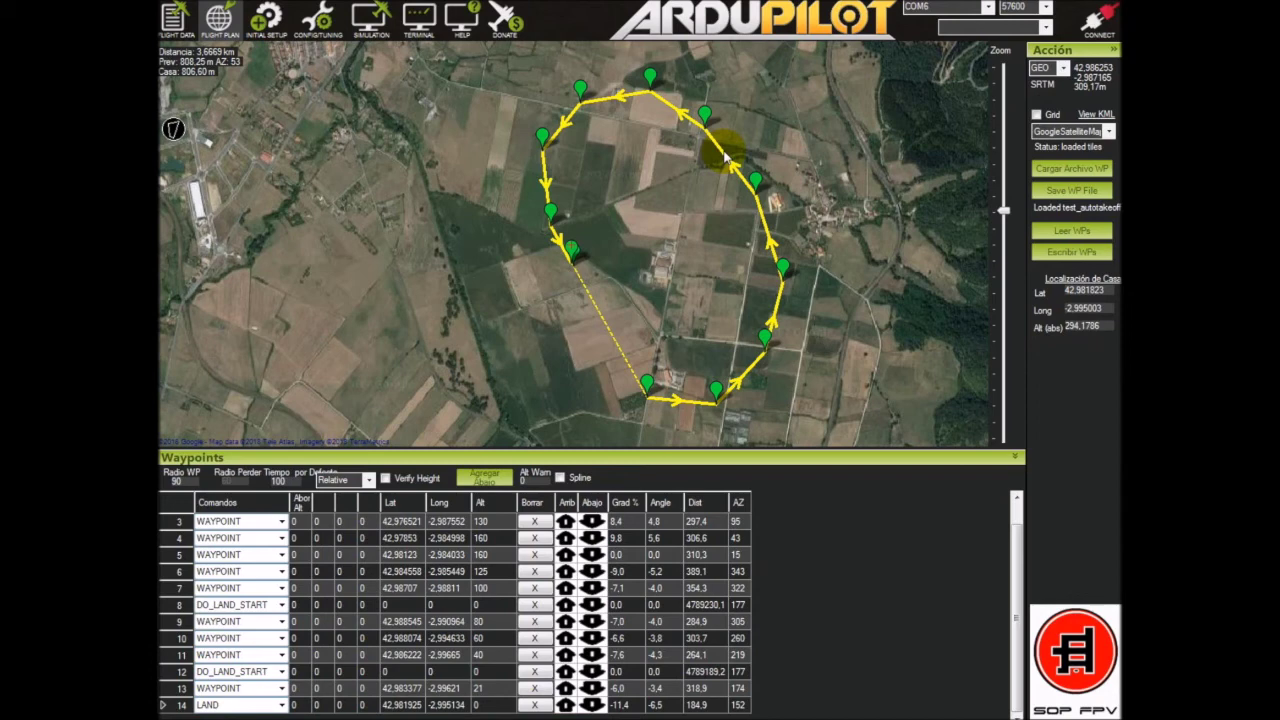
{"action": "mouse_move", "coordinate": [556, 206]}
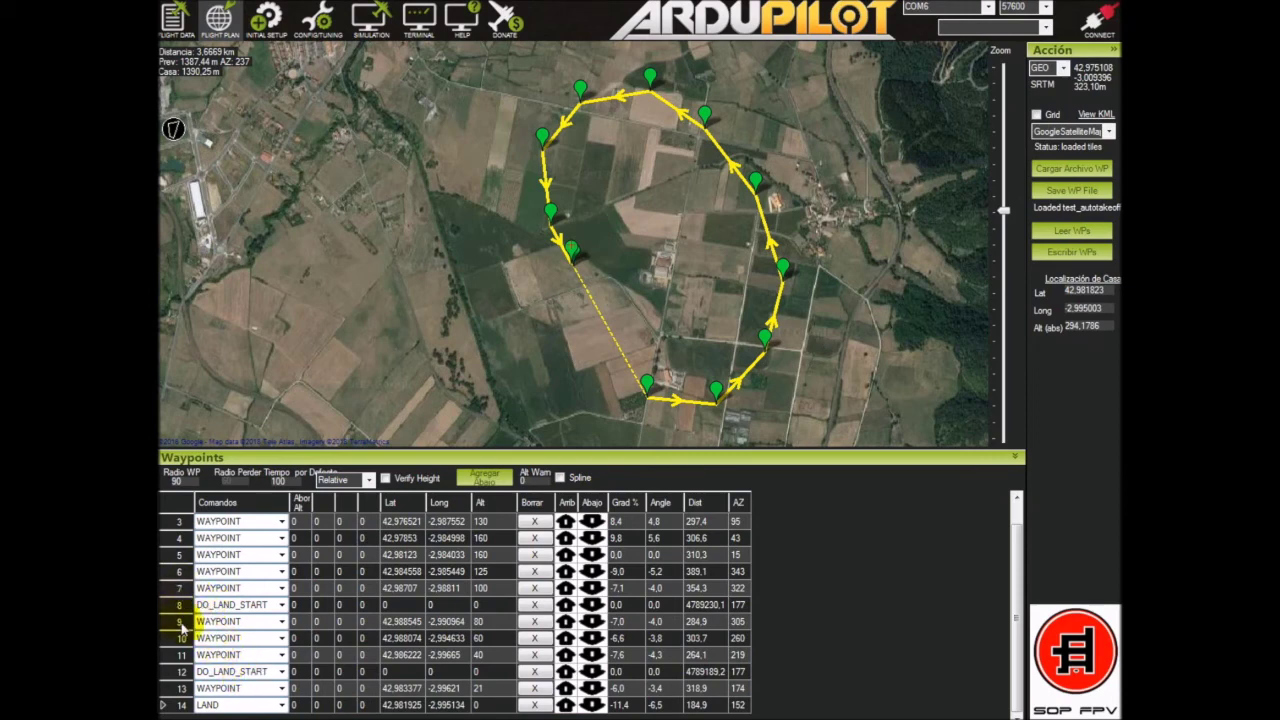
Step: Examine waypoints 7 and 9 on the map and the DO_LAND_START command in row 8 of the mission list
{"action": "left_click", "coordinate": [706, 116]}
{"action": "left_click", "coordinate": [651, 86]}
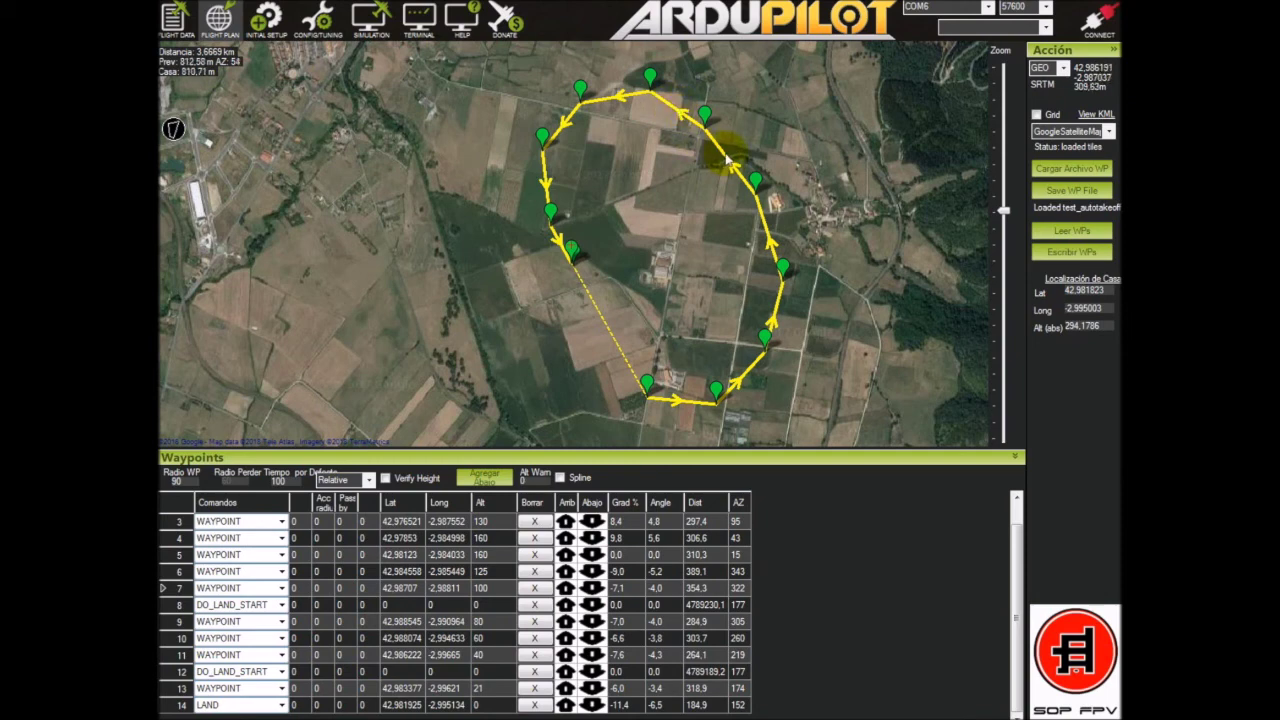
{"action": "mouse_move", "coordinate": [573, 249]}
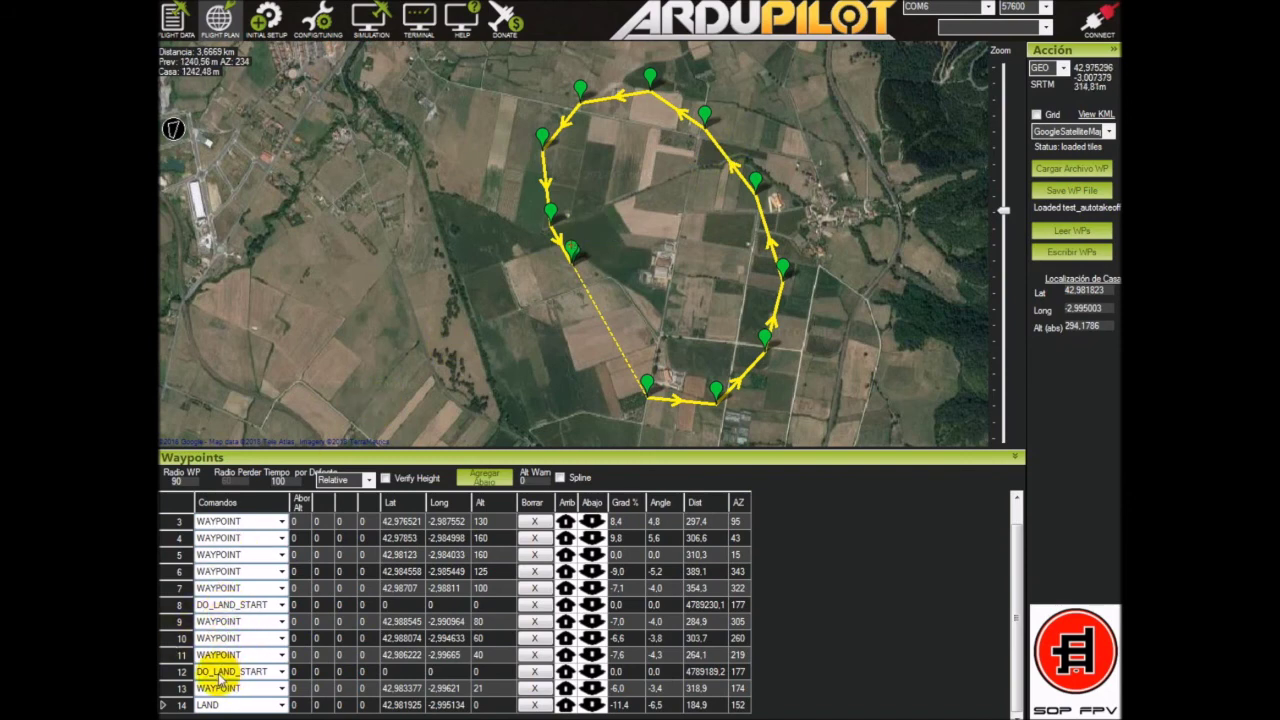
{"action": "left_click", "coordinate": [243, 588]}
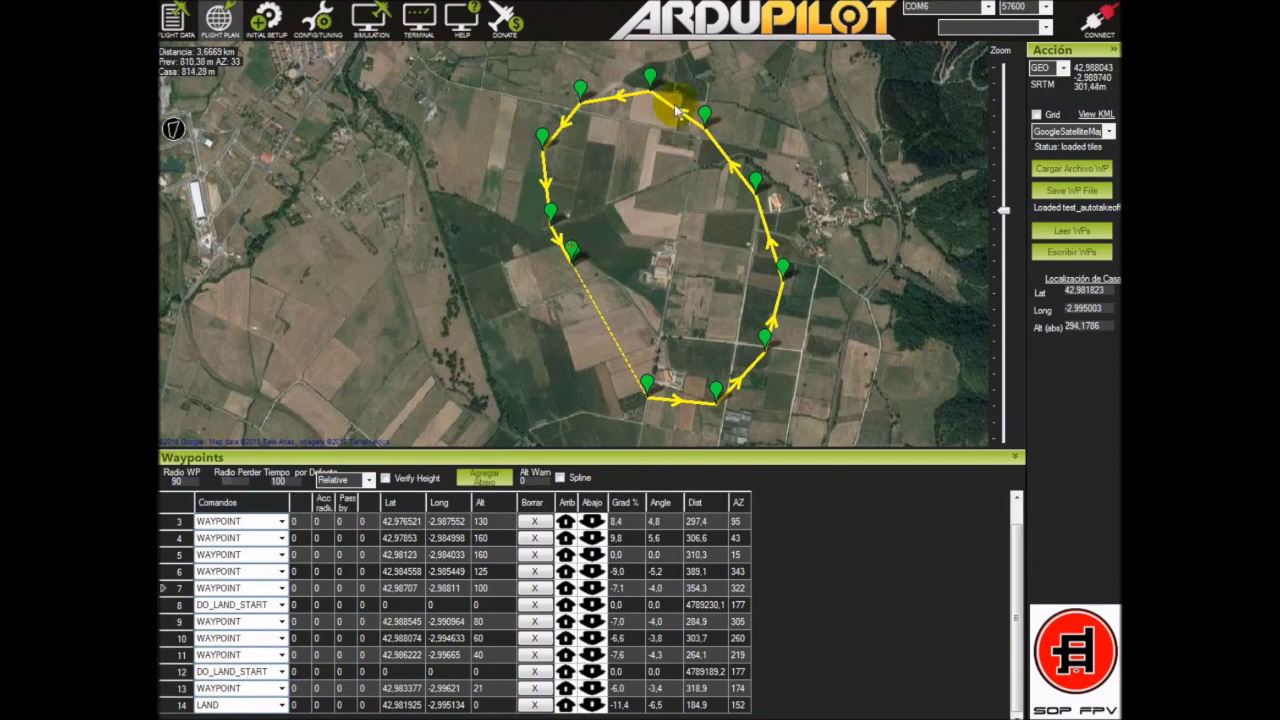
{"action": "mouse_move", "coordinate": [704, 117]}
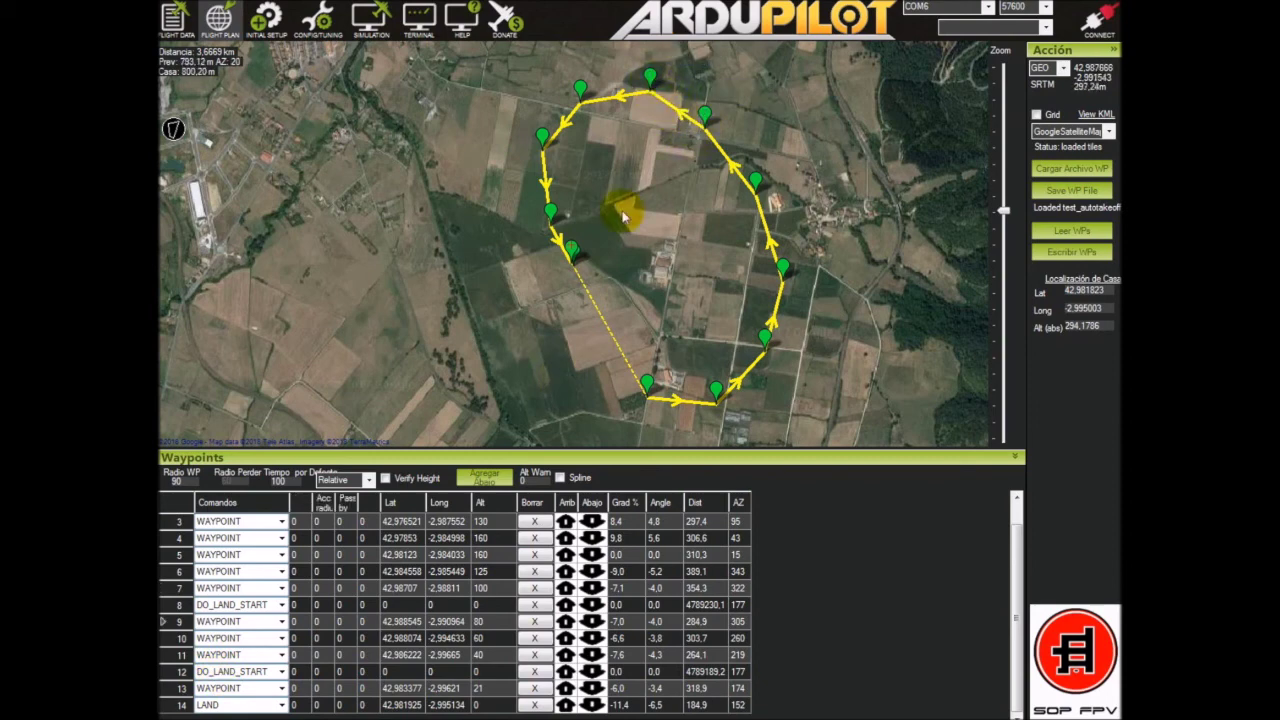
{"action": "left_click", "coordinate": [445, 605]}
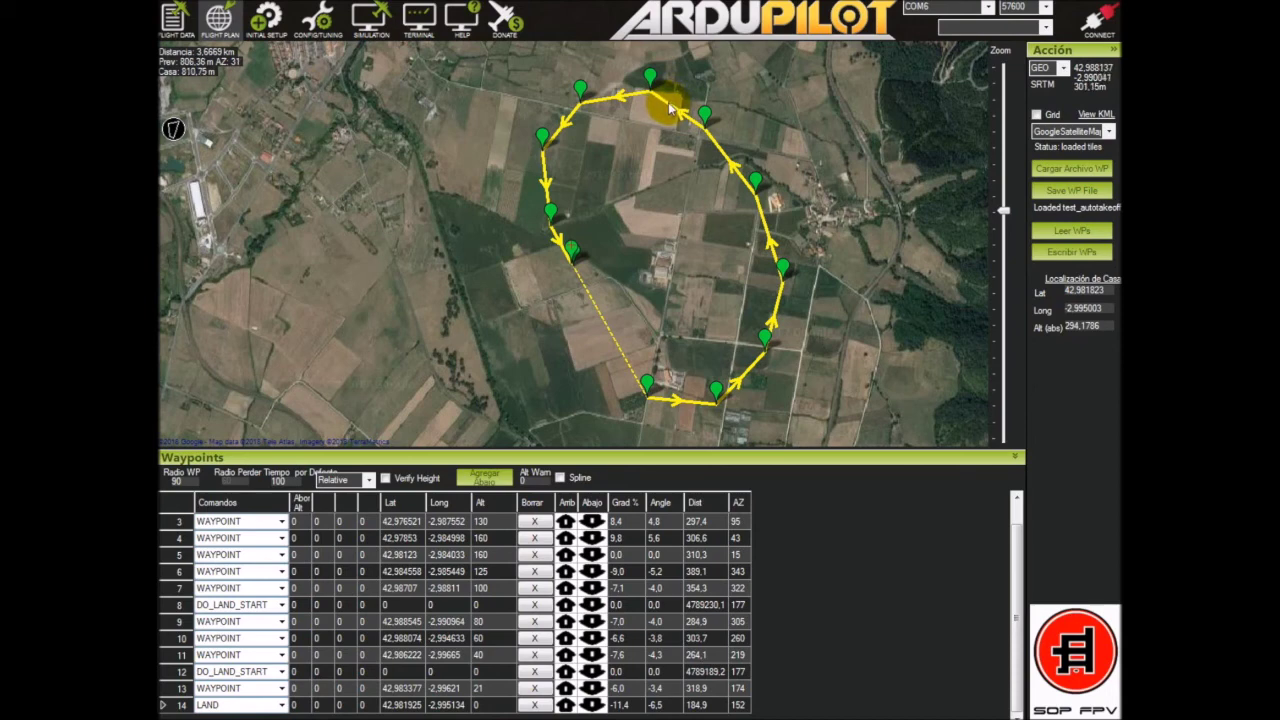
{"action": "left_click", "coordinate": [705, 113]}
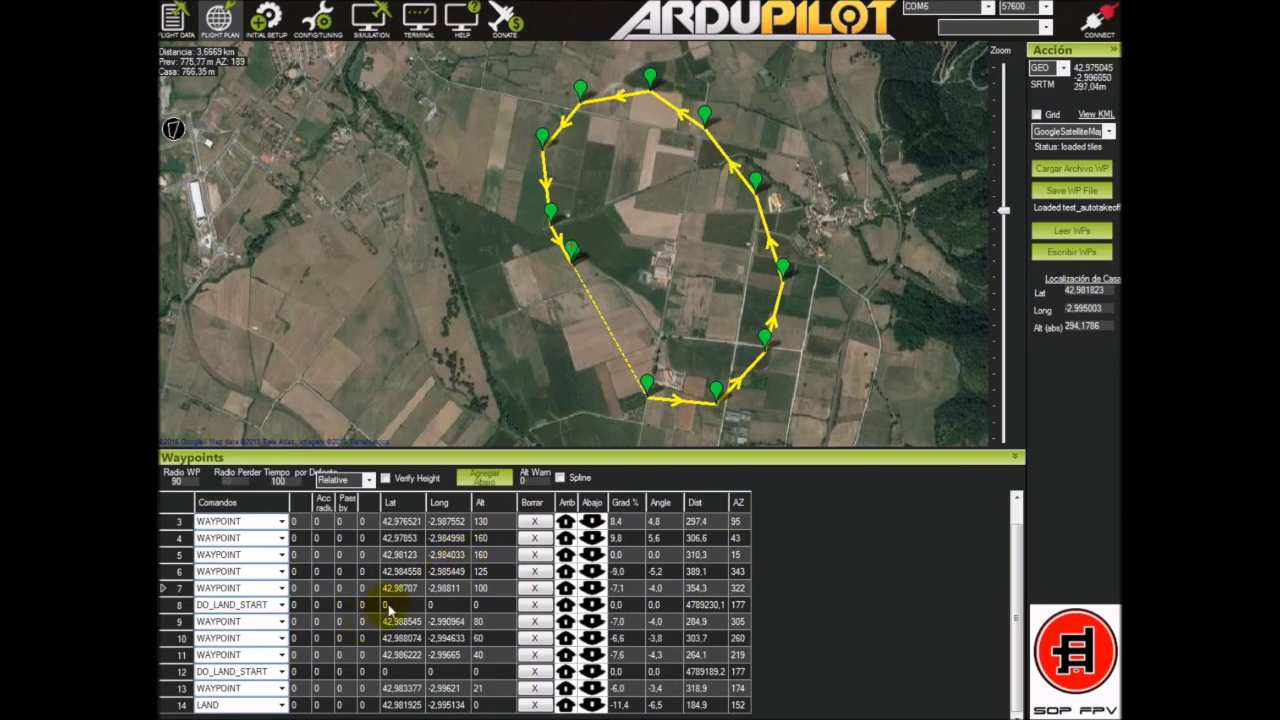
{"action": "left_click", "coordinate": [449, 618]}
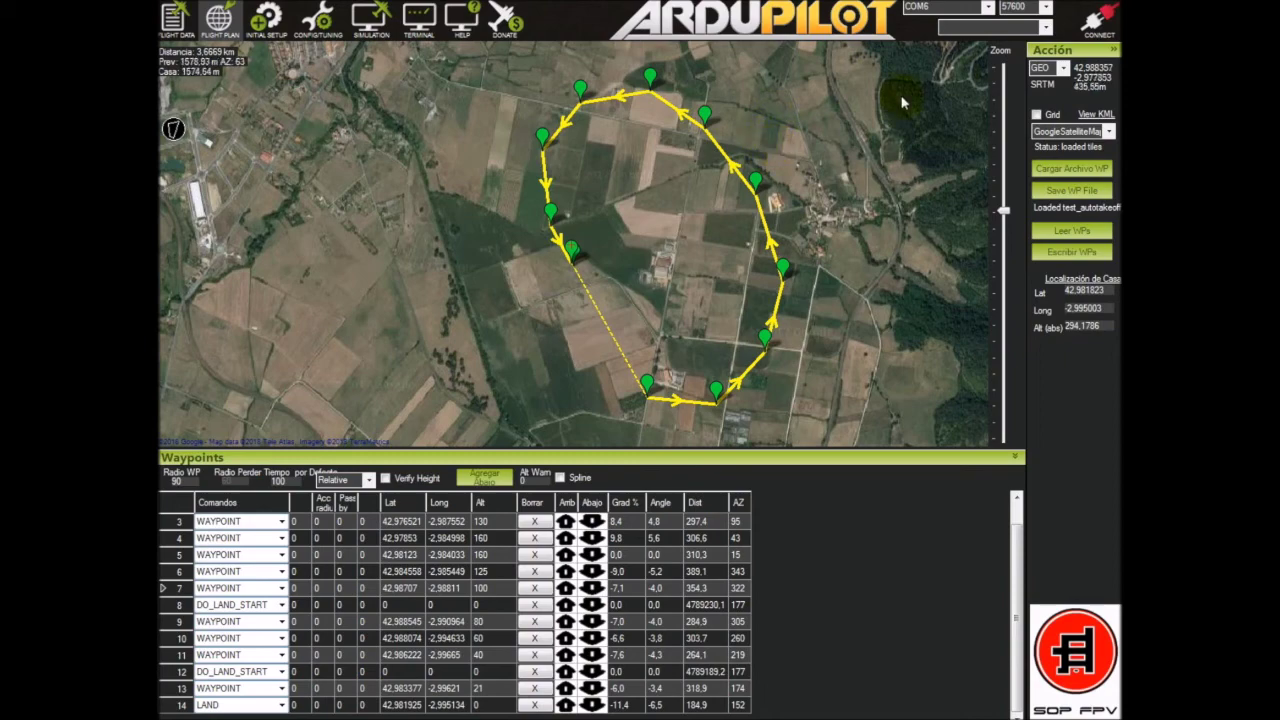
Step: Review the AUTOLANDING table in the PDF reader, and view Mission Planner's flight data actions that include Abort Landing
{"action": "key", "text": "super+Tab"}
{"action": "key", "text": "super+Tab"}
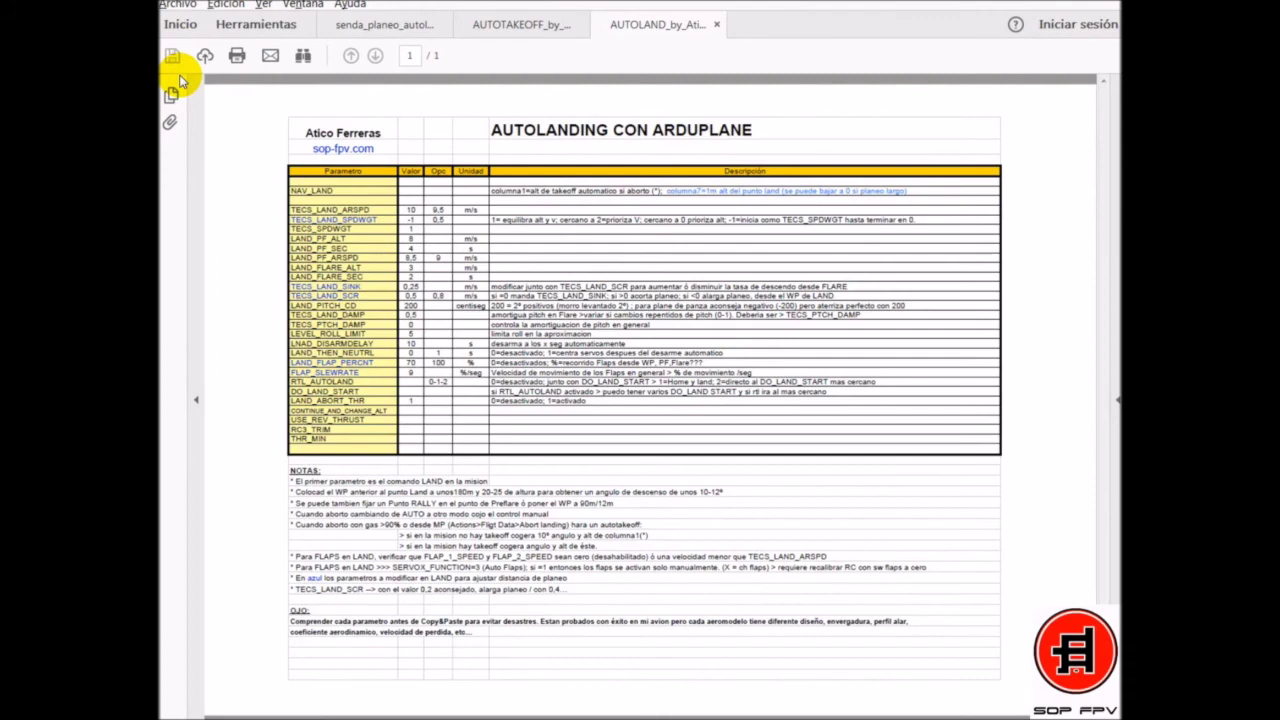
{"action": "key", "text": "super+Tab"}
{"action": "key", "text": "super+Tab"}
{"action": "key", "text": "super+Tab"}
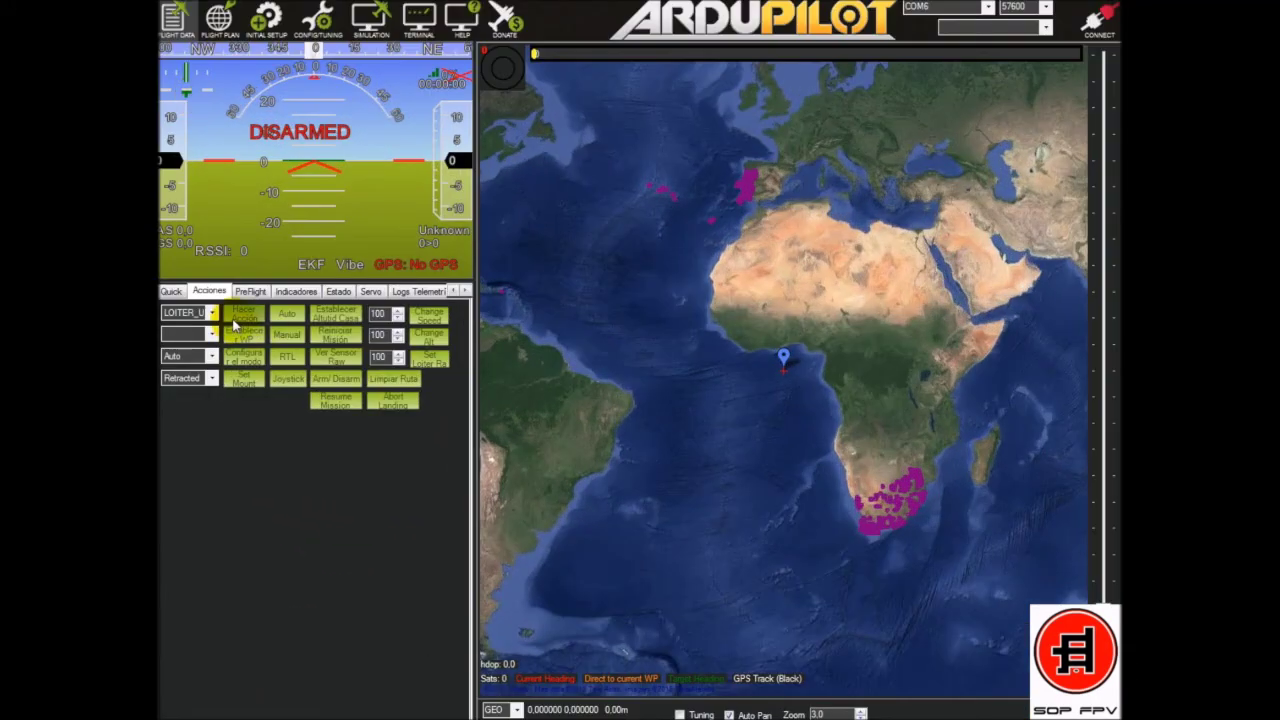
{"action": "left_click", "coordinate": [172, 291]}
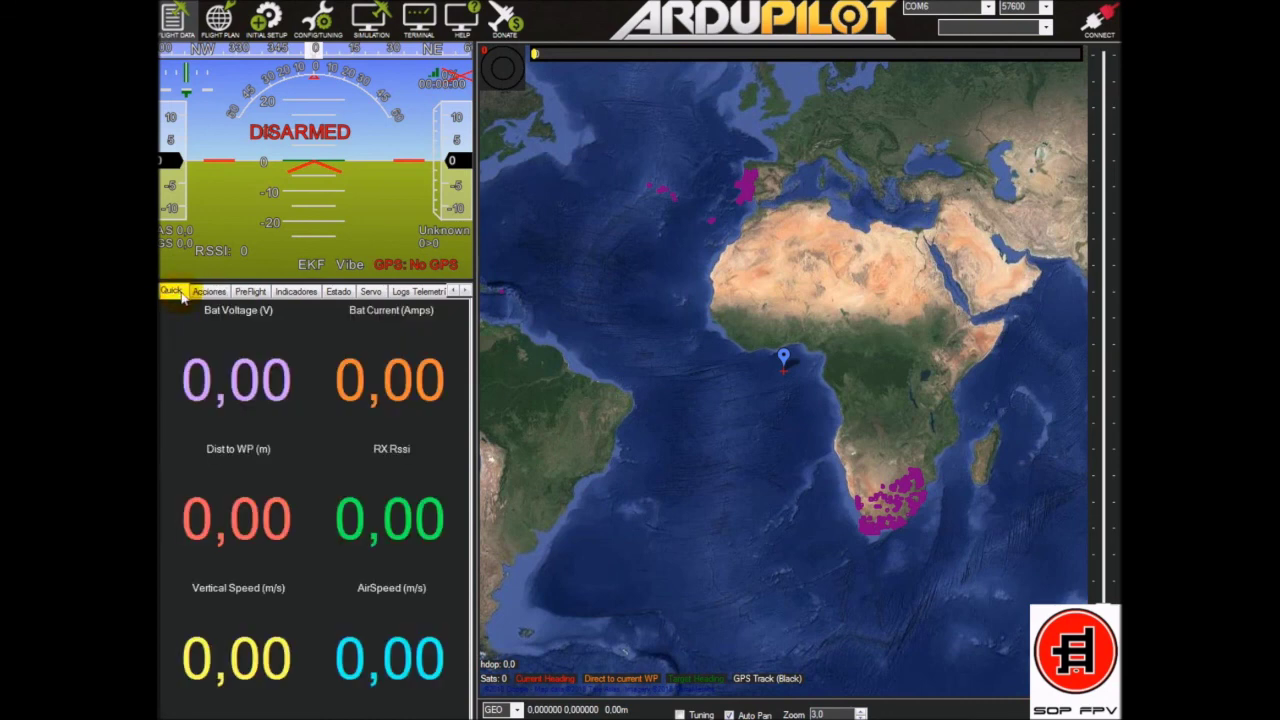
{"action": "left_click", "coordinate": [207, 291]}
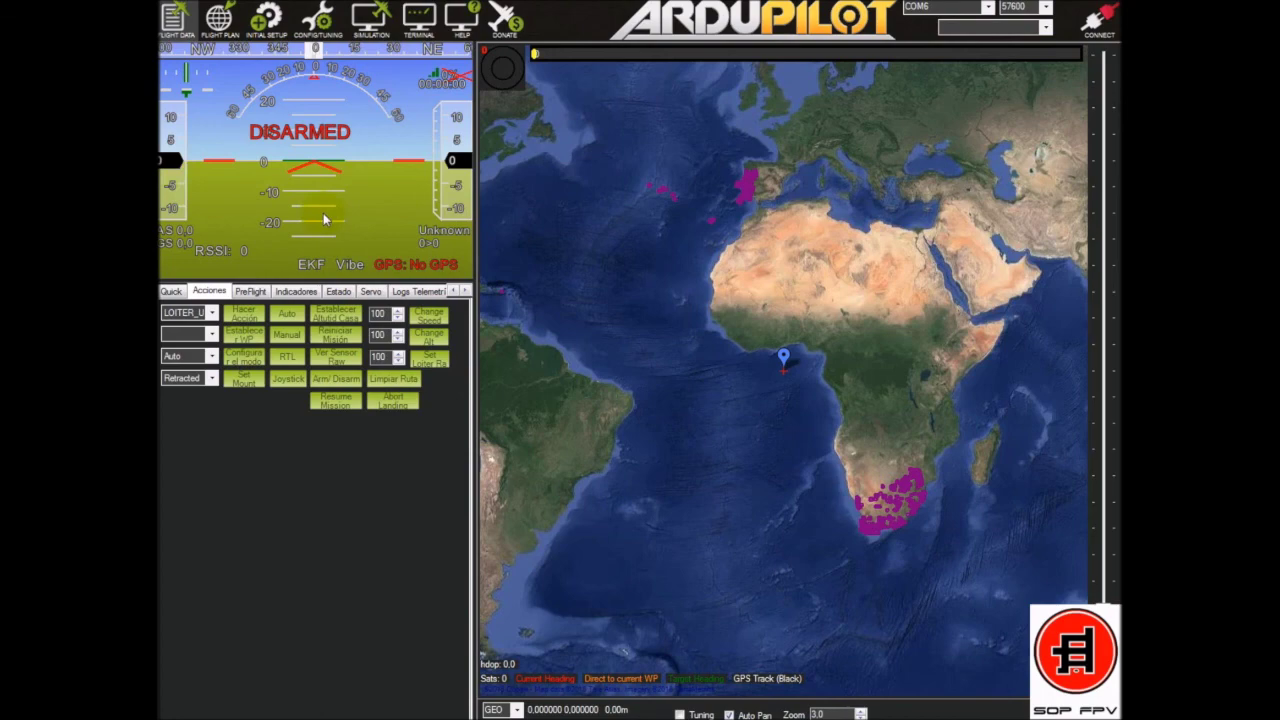
Step: Review the abort notes in the PDF reader and inspect the TAKEOFF command's pitch angle and altitude in Mission Planner's flight plan
{"action": "key", "text": "super+Tab"}
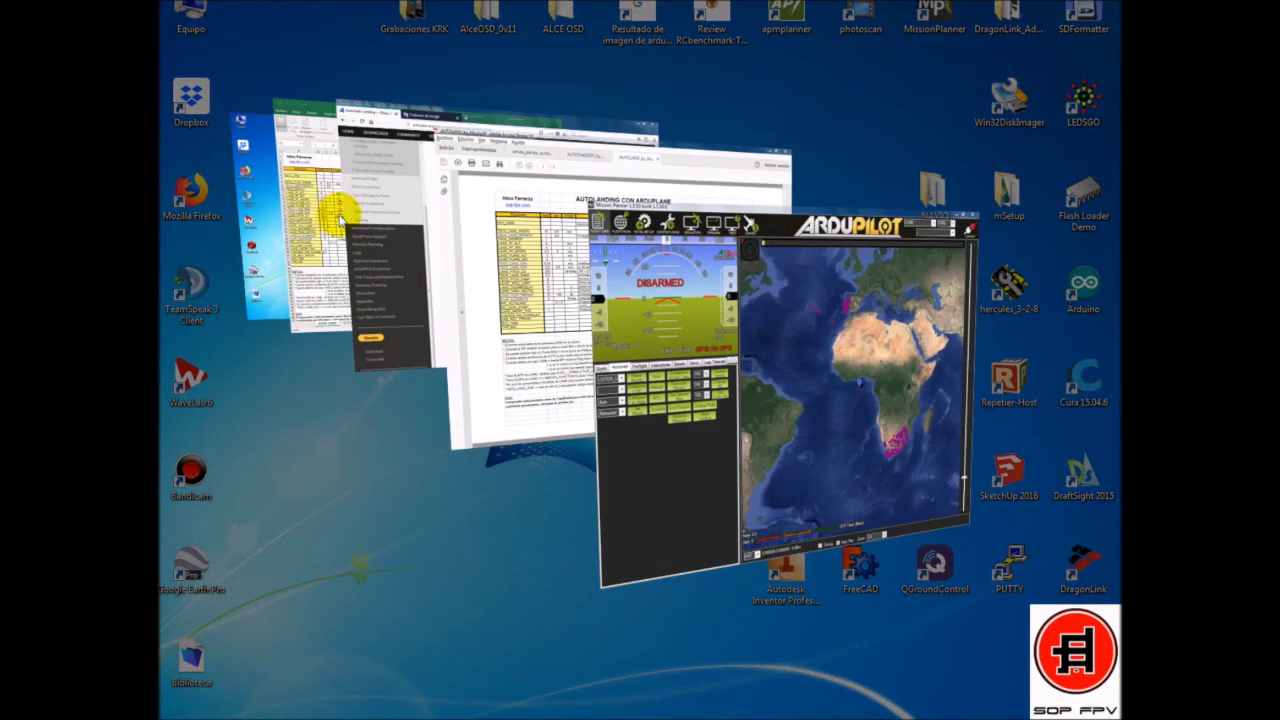
{"action": "key", "text": "super+Tab"}
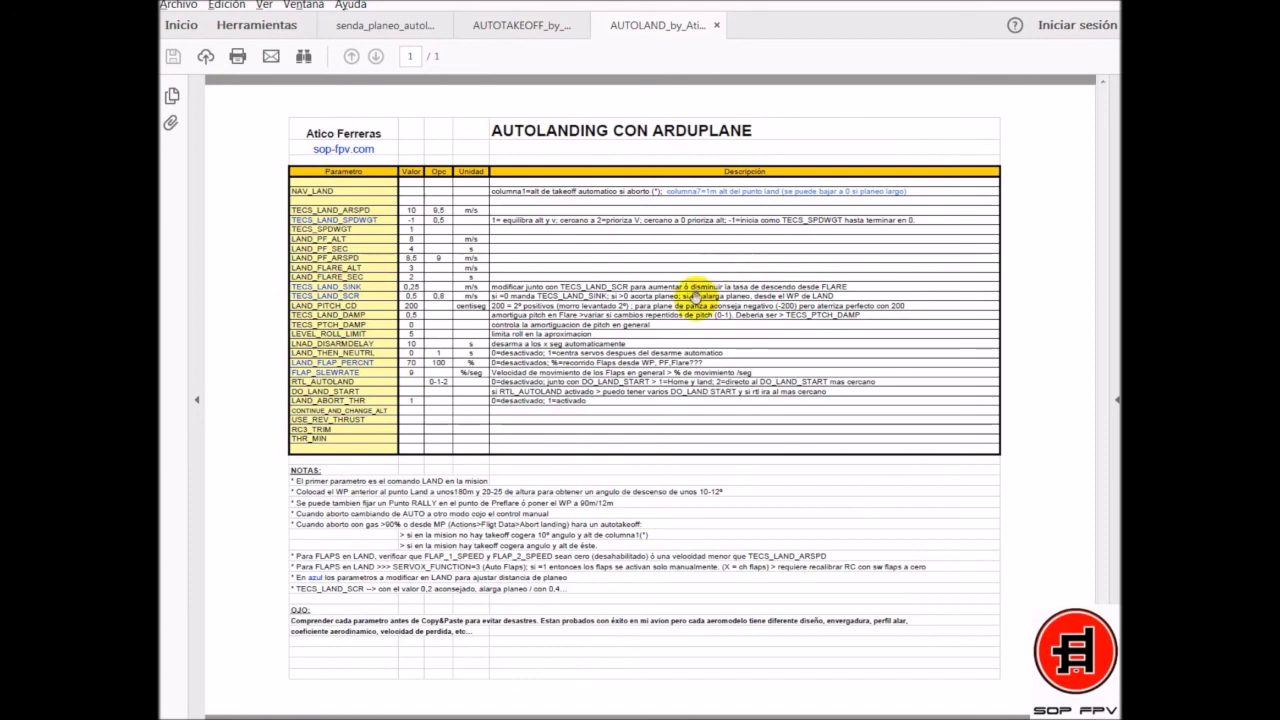
{"action": "key", "text": "super+Tab"}
{"action": "key", "text": "super+Tab"}
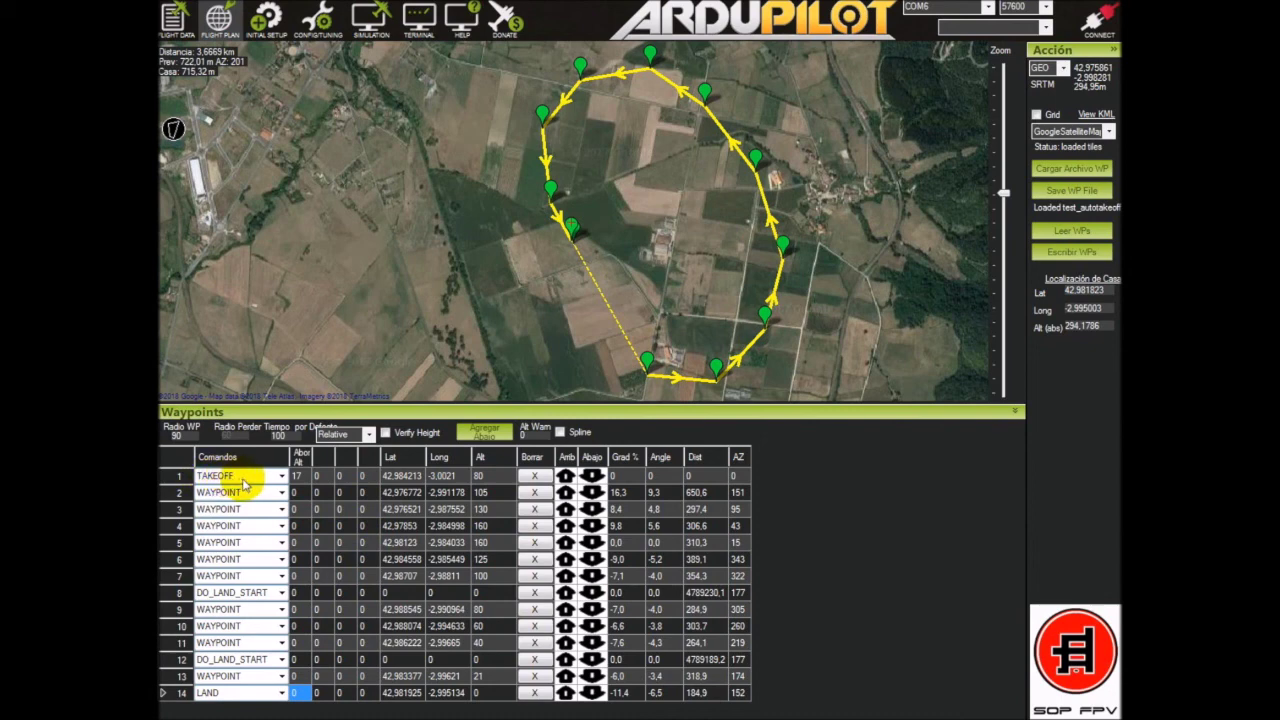
{"action": "left_click", "coordinate": [296, 478]}
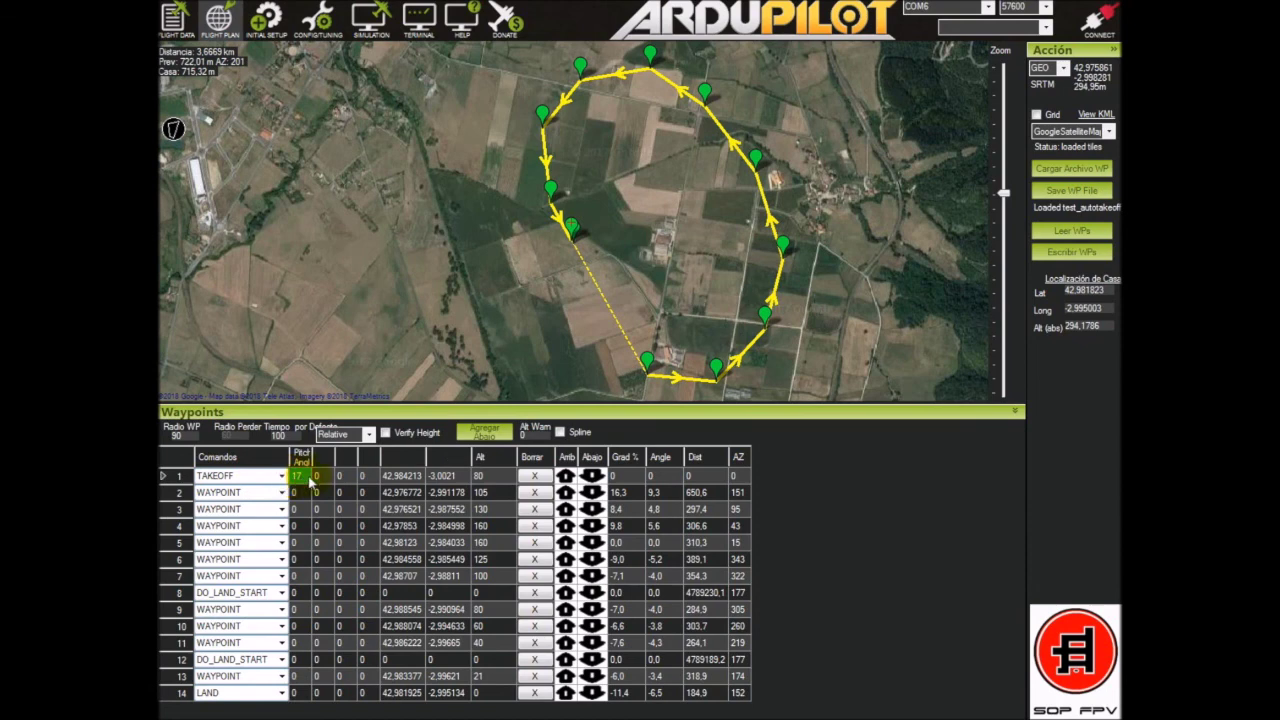
{"action": "left_click", "coordinate": [490, 478]}
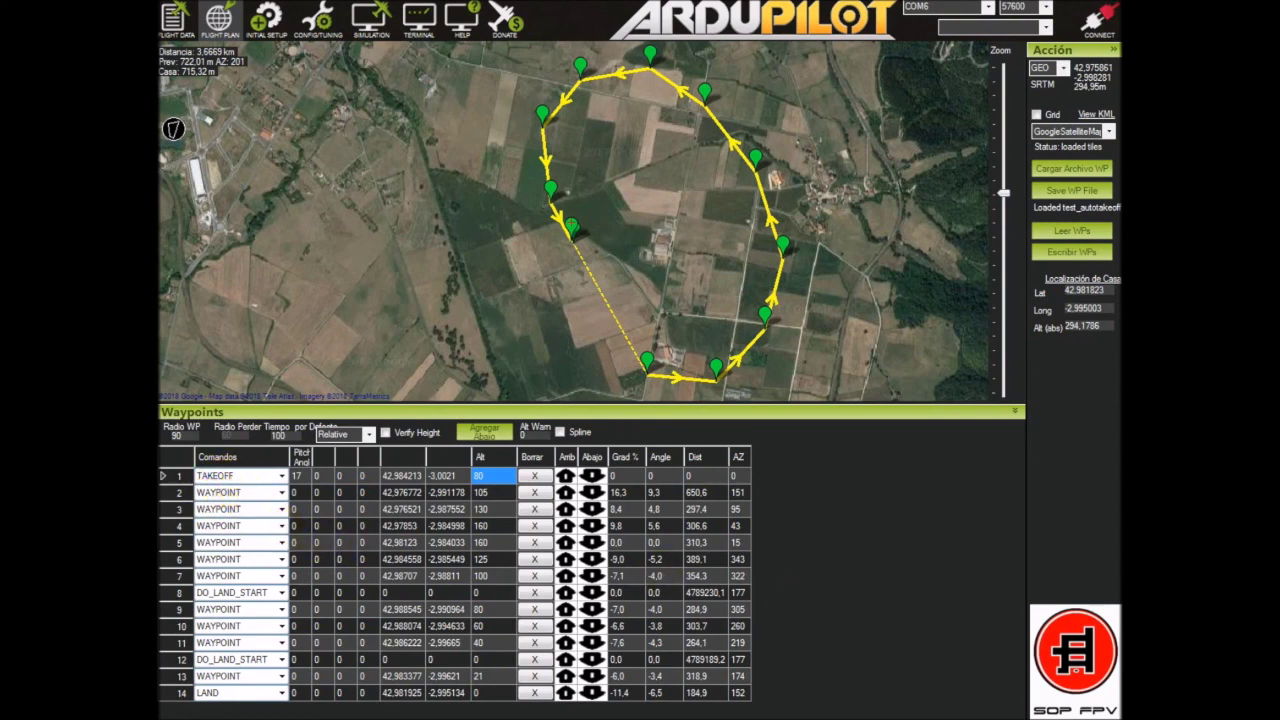
Step: Set the abort altitude of the LAND command in row 14 to 80
{"action": "left_click", "coordinate": [238, 694]}
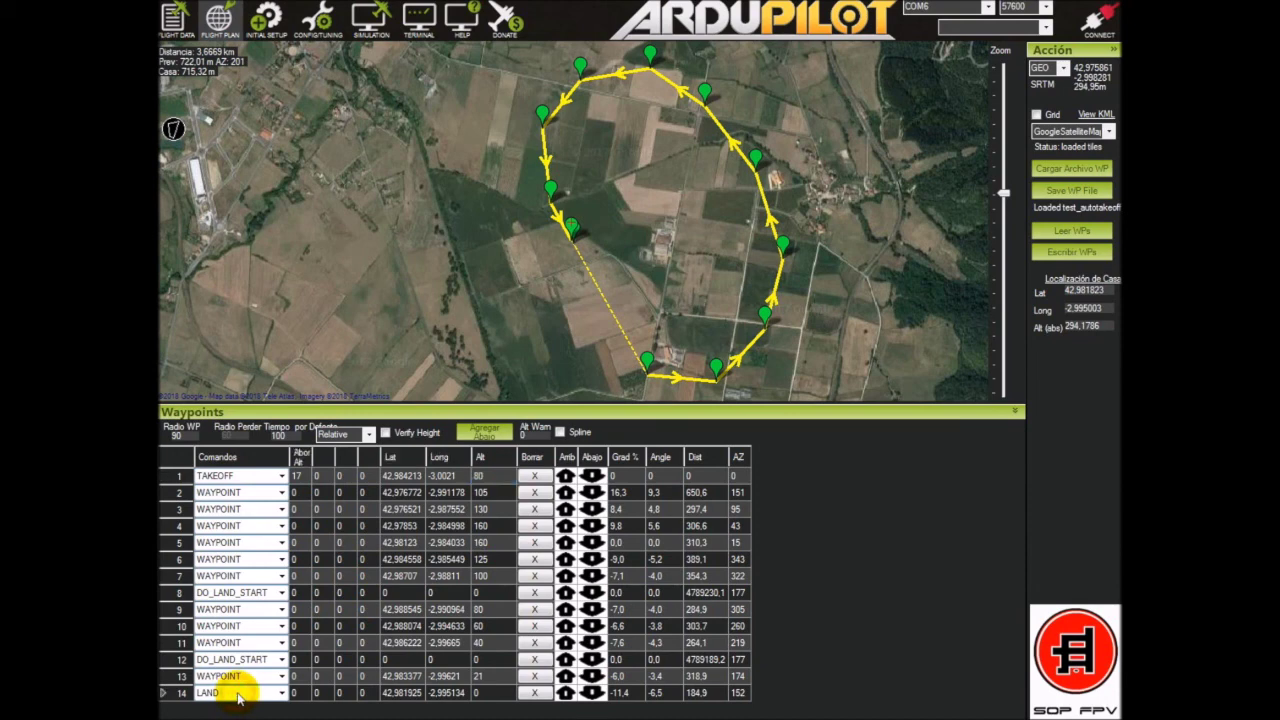
{"action": "left_click", "coordinate": [301, 693]}
{"action": "type", "text": "80"}
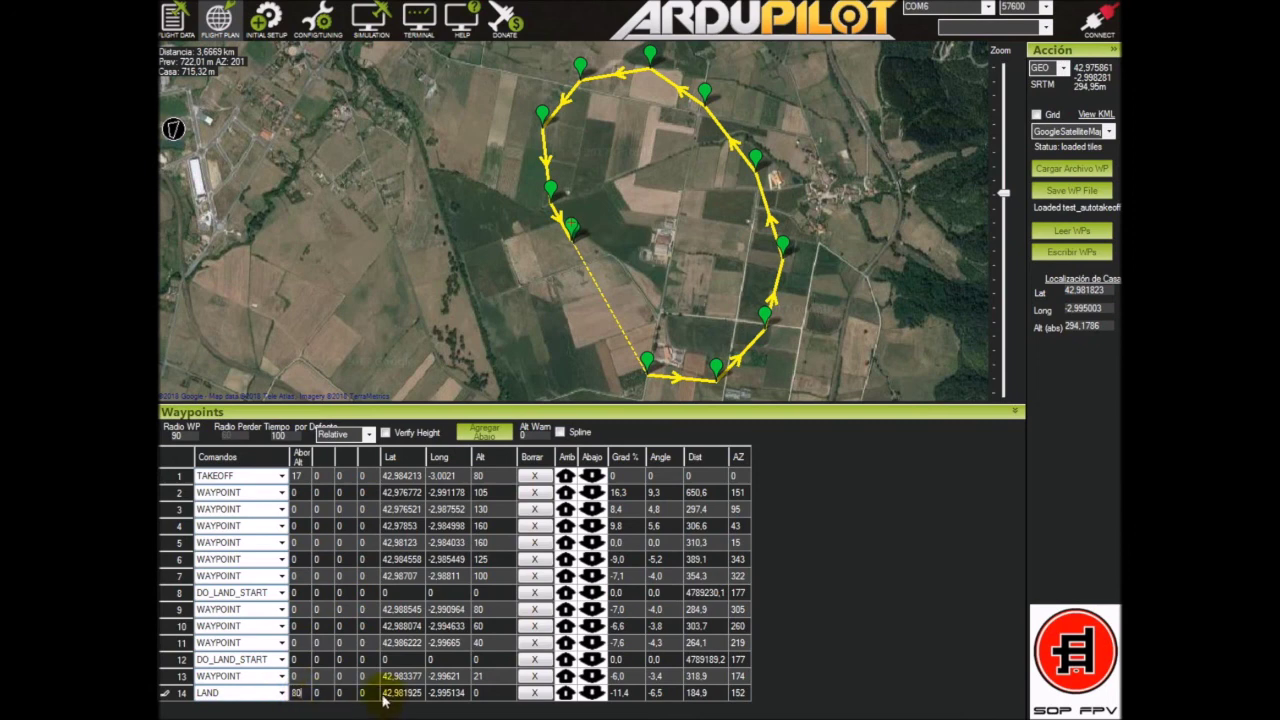
{"action": "left_click", "coordinate": [340, 692]}
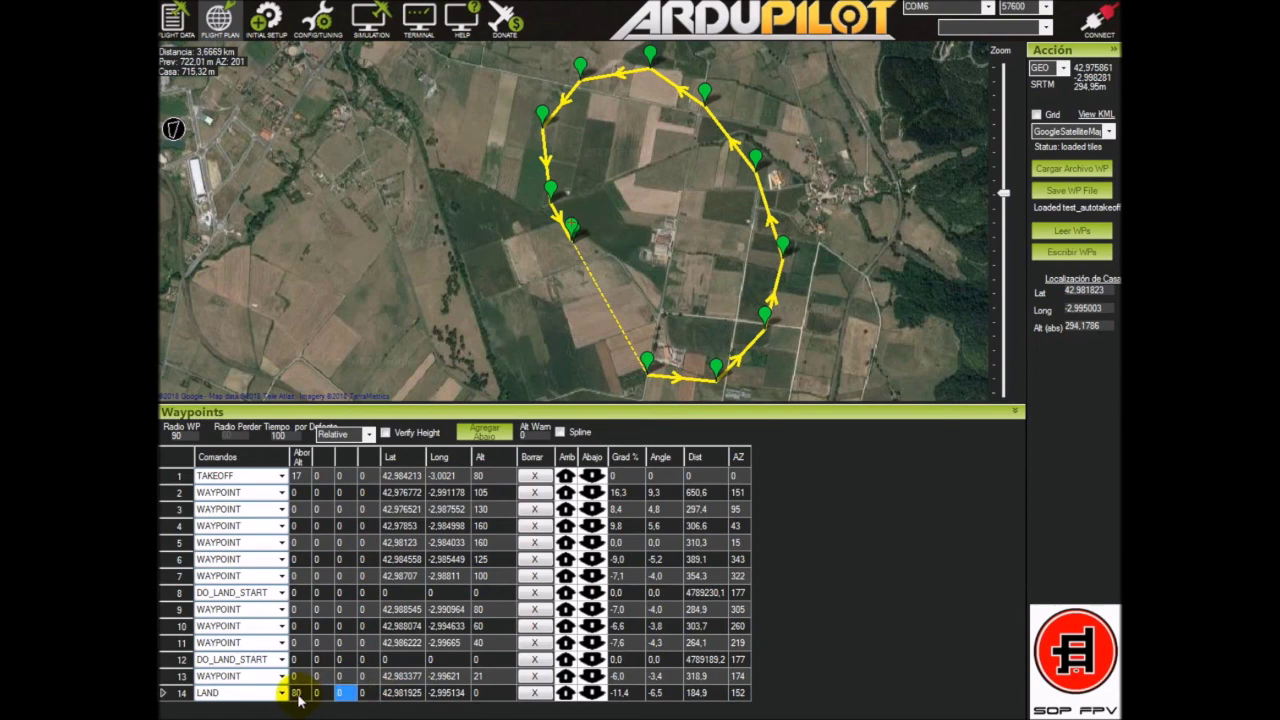